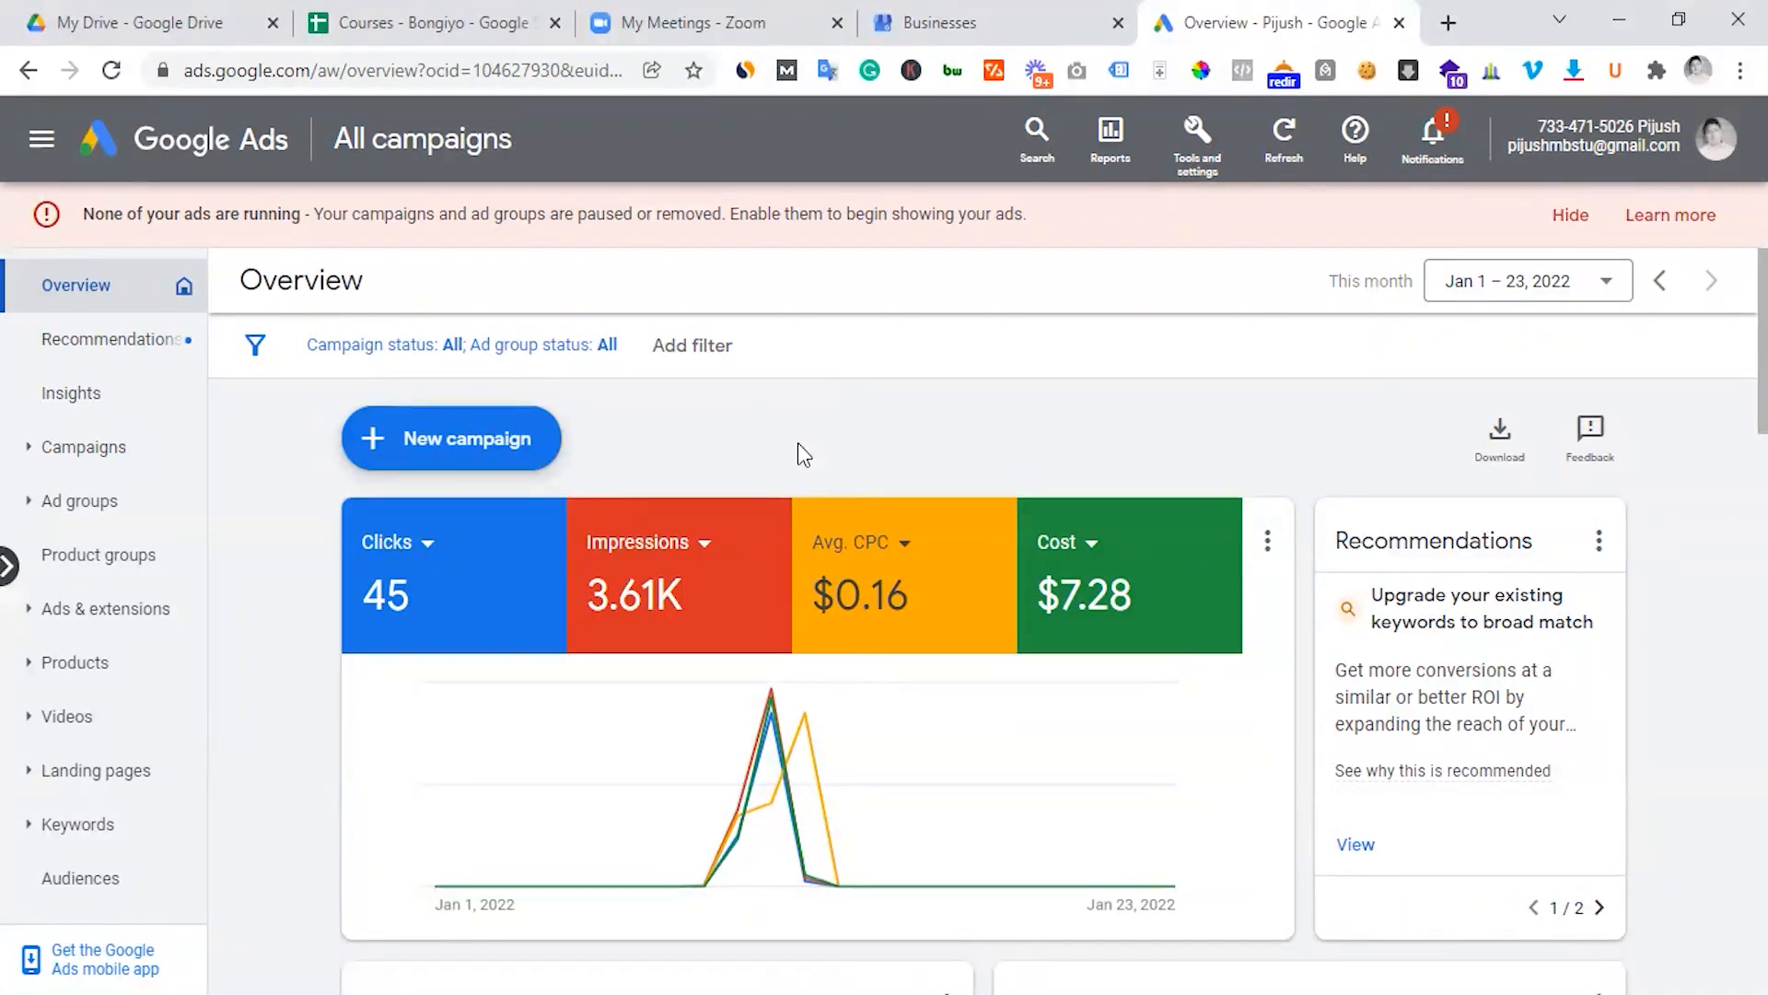
Switch to Google Business Profile Manager and check the pending link requests and linked accounts under Link to ads.
{"action": "left_click", "coordinate": [1018, 11]}
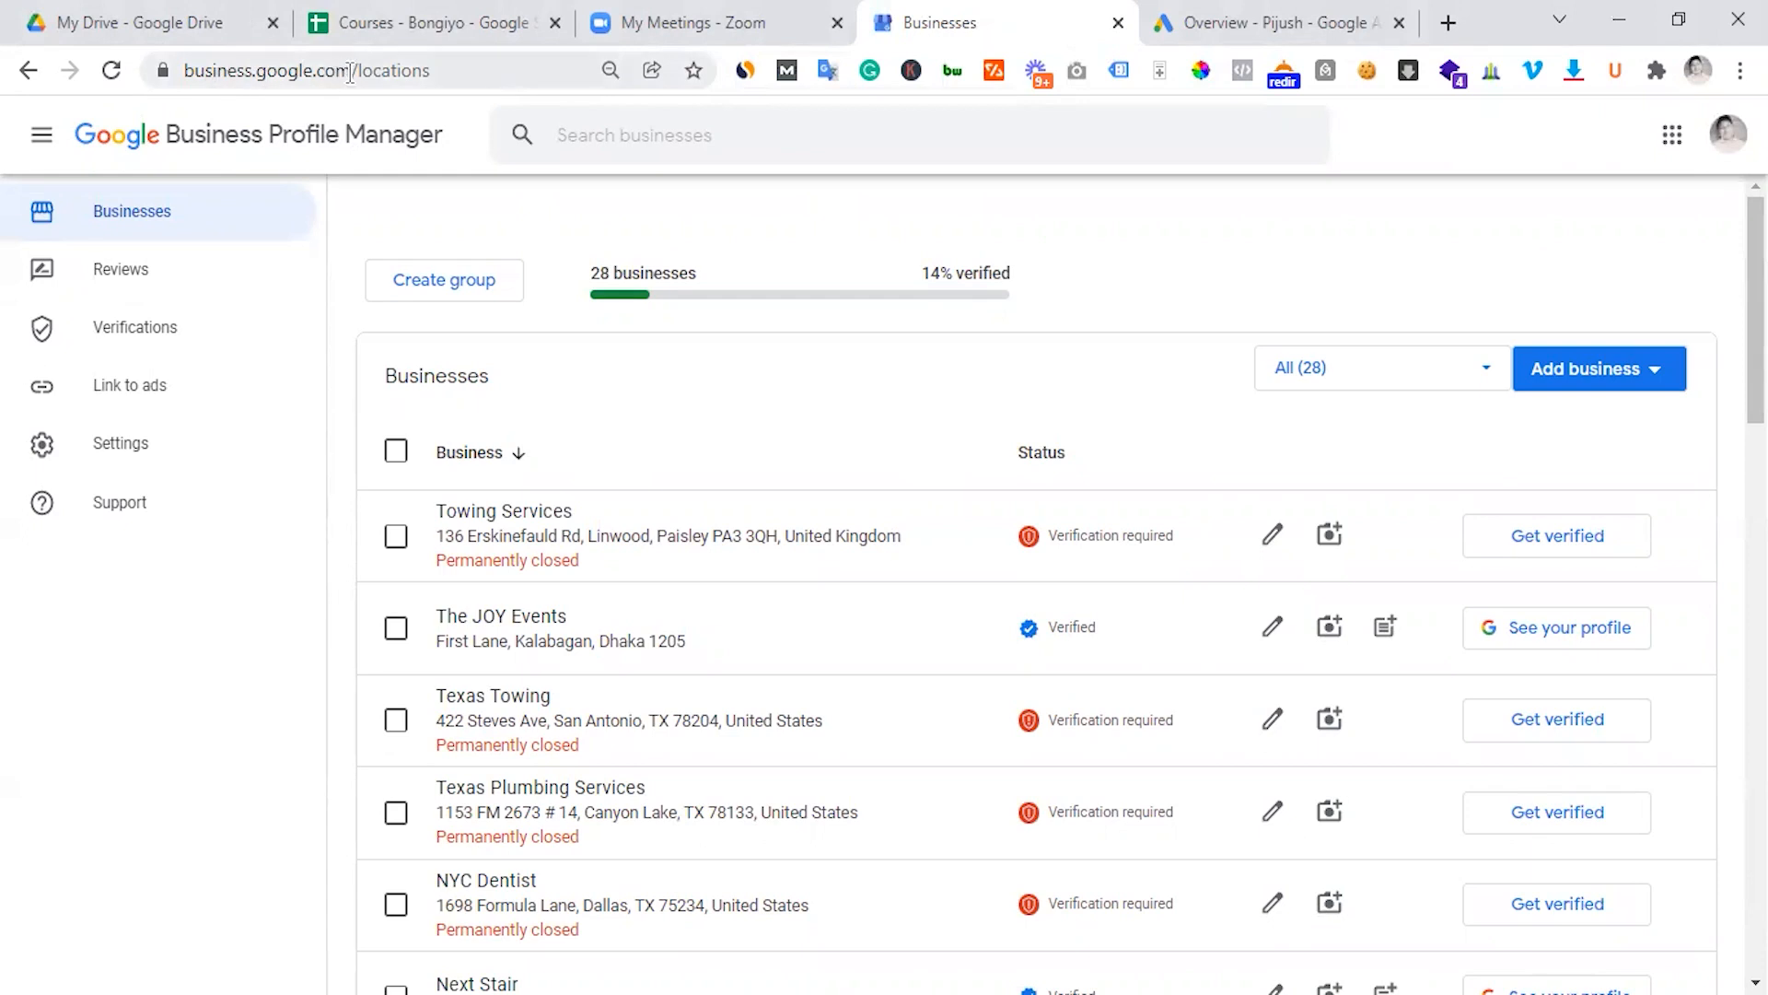
{"action": "left_click", "coordinate": [165, 374]}
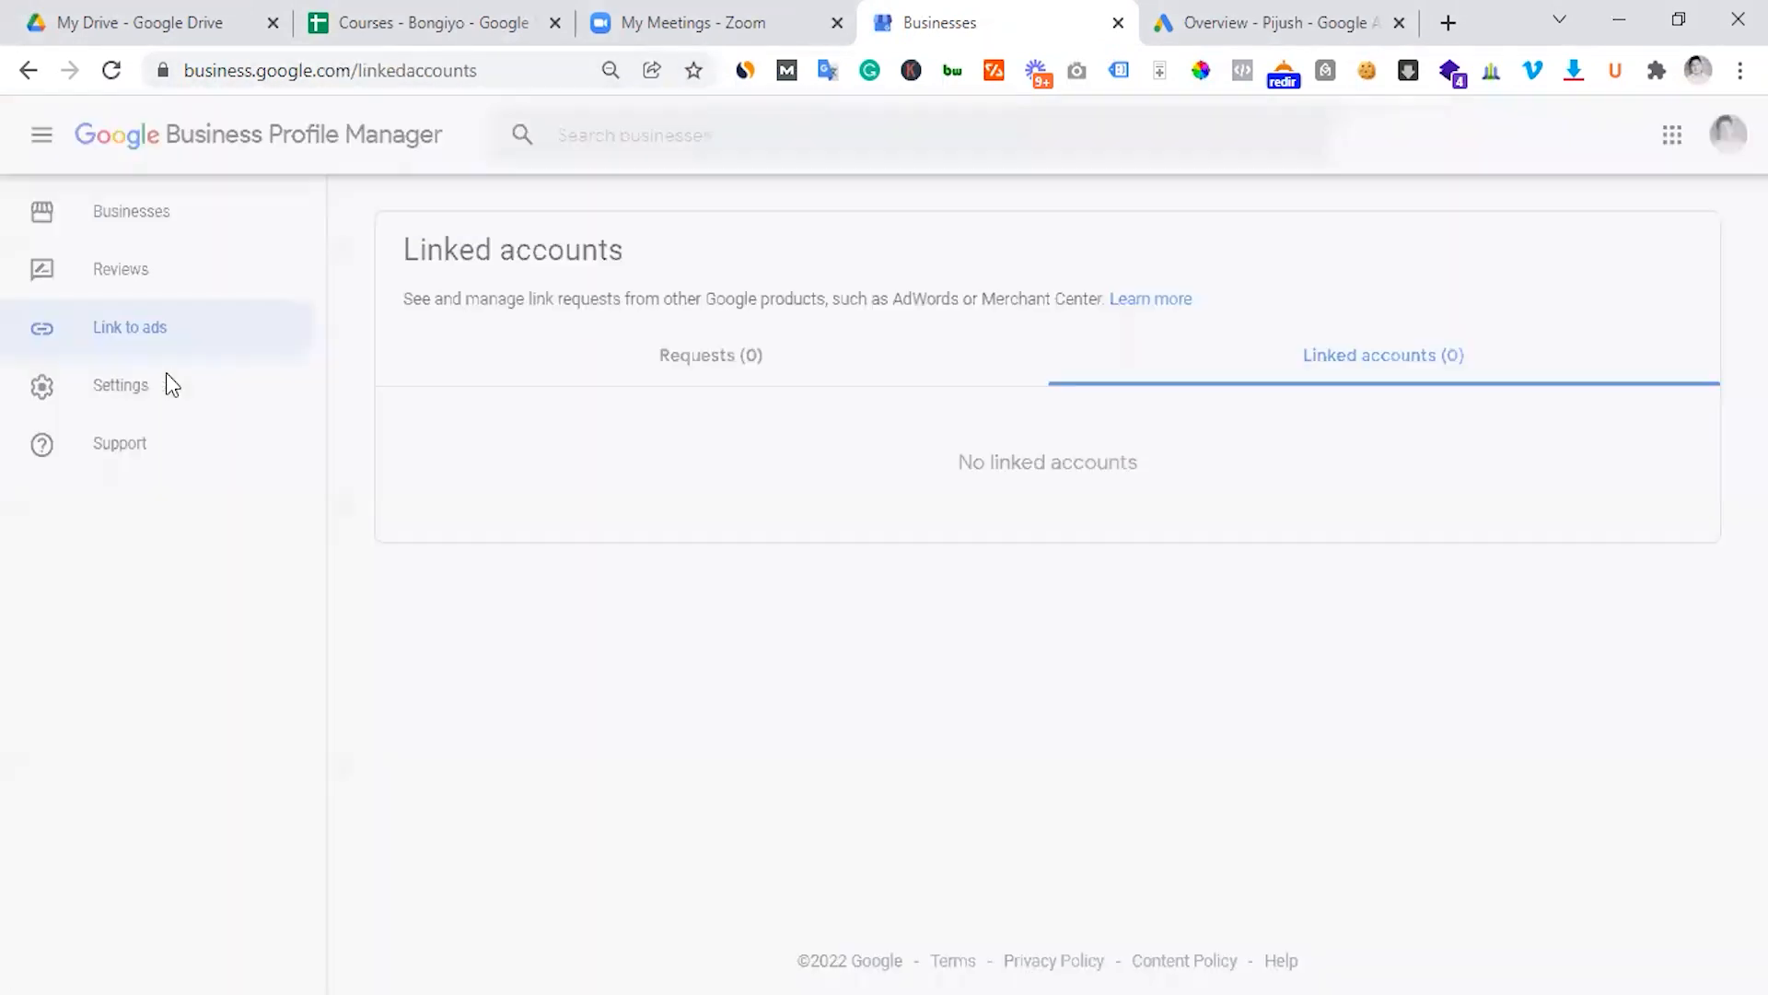
{"action": "left_click", "coordinate": [701, 380]}
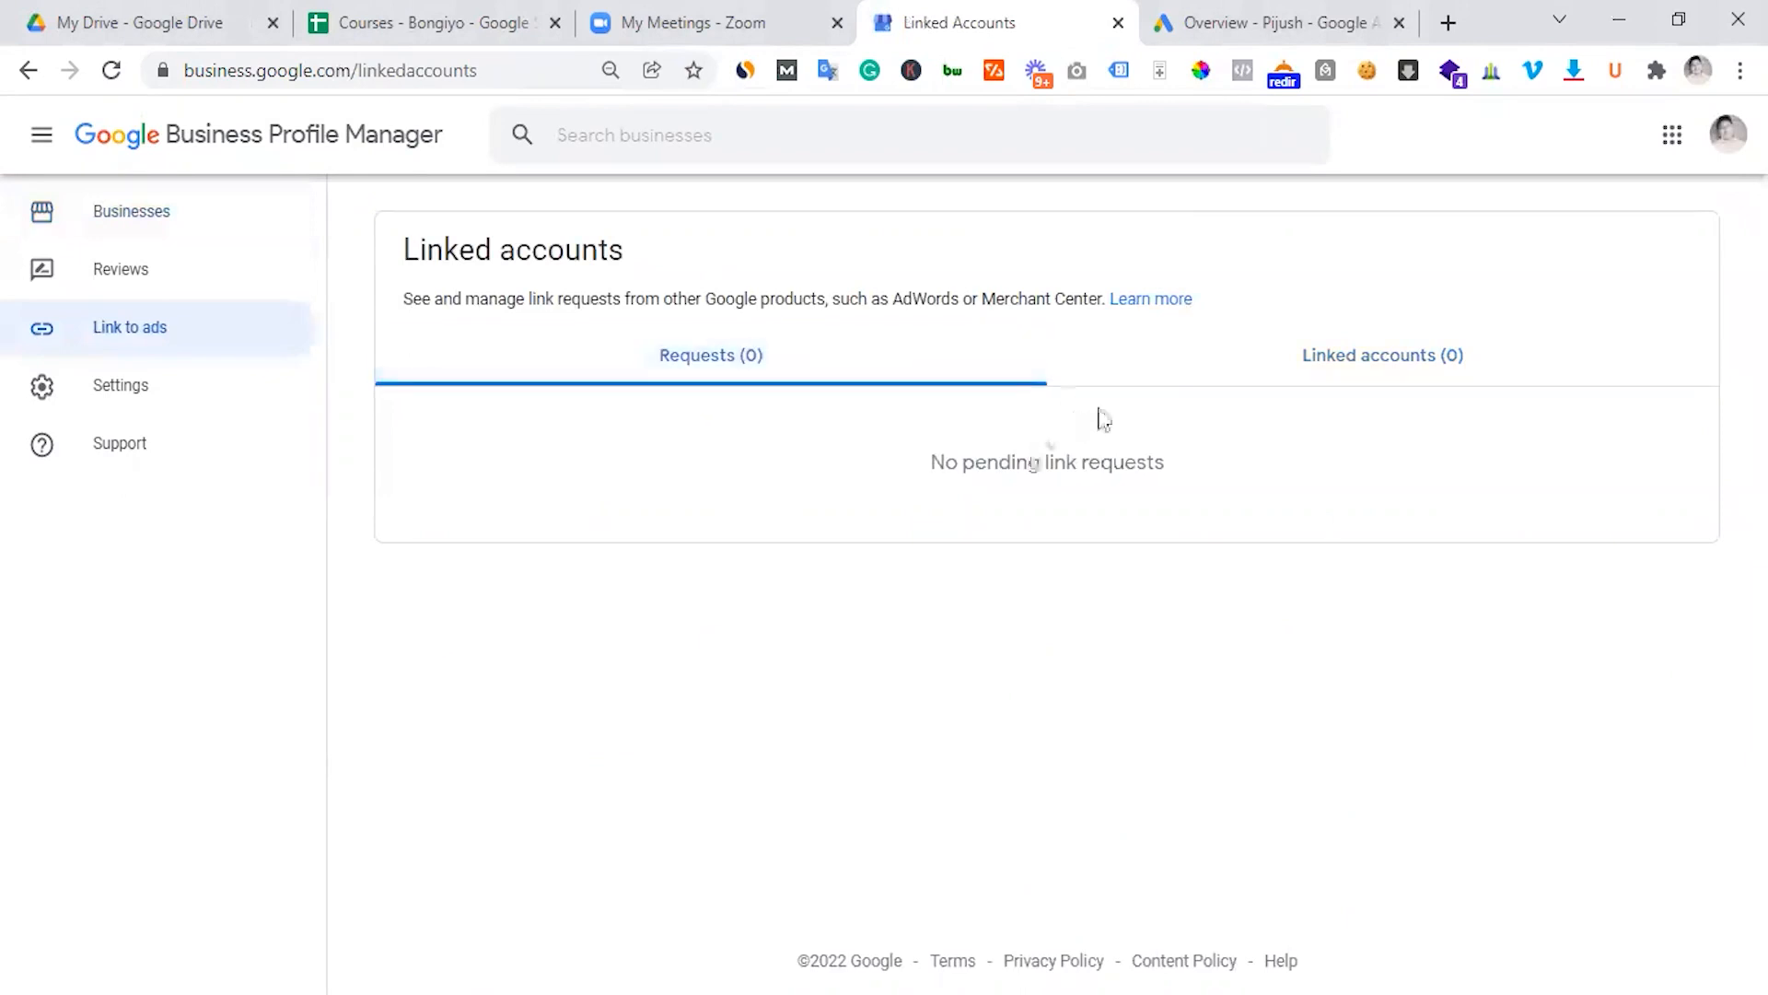
{"action": "left_click", "coordinate": [1251, 363]}
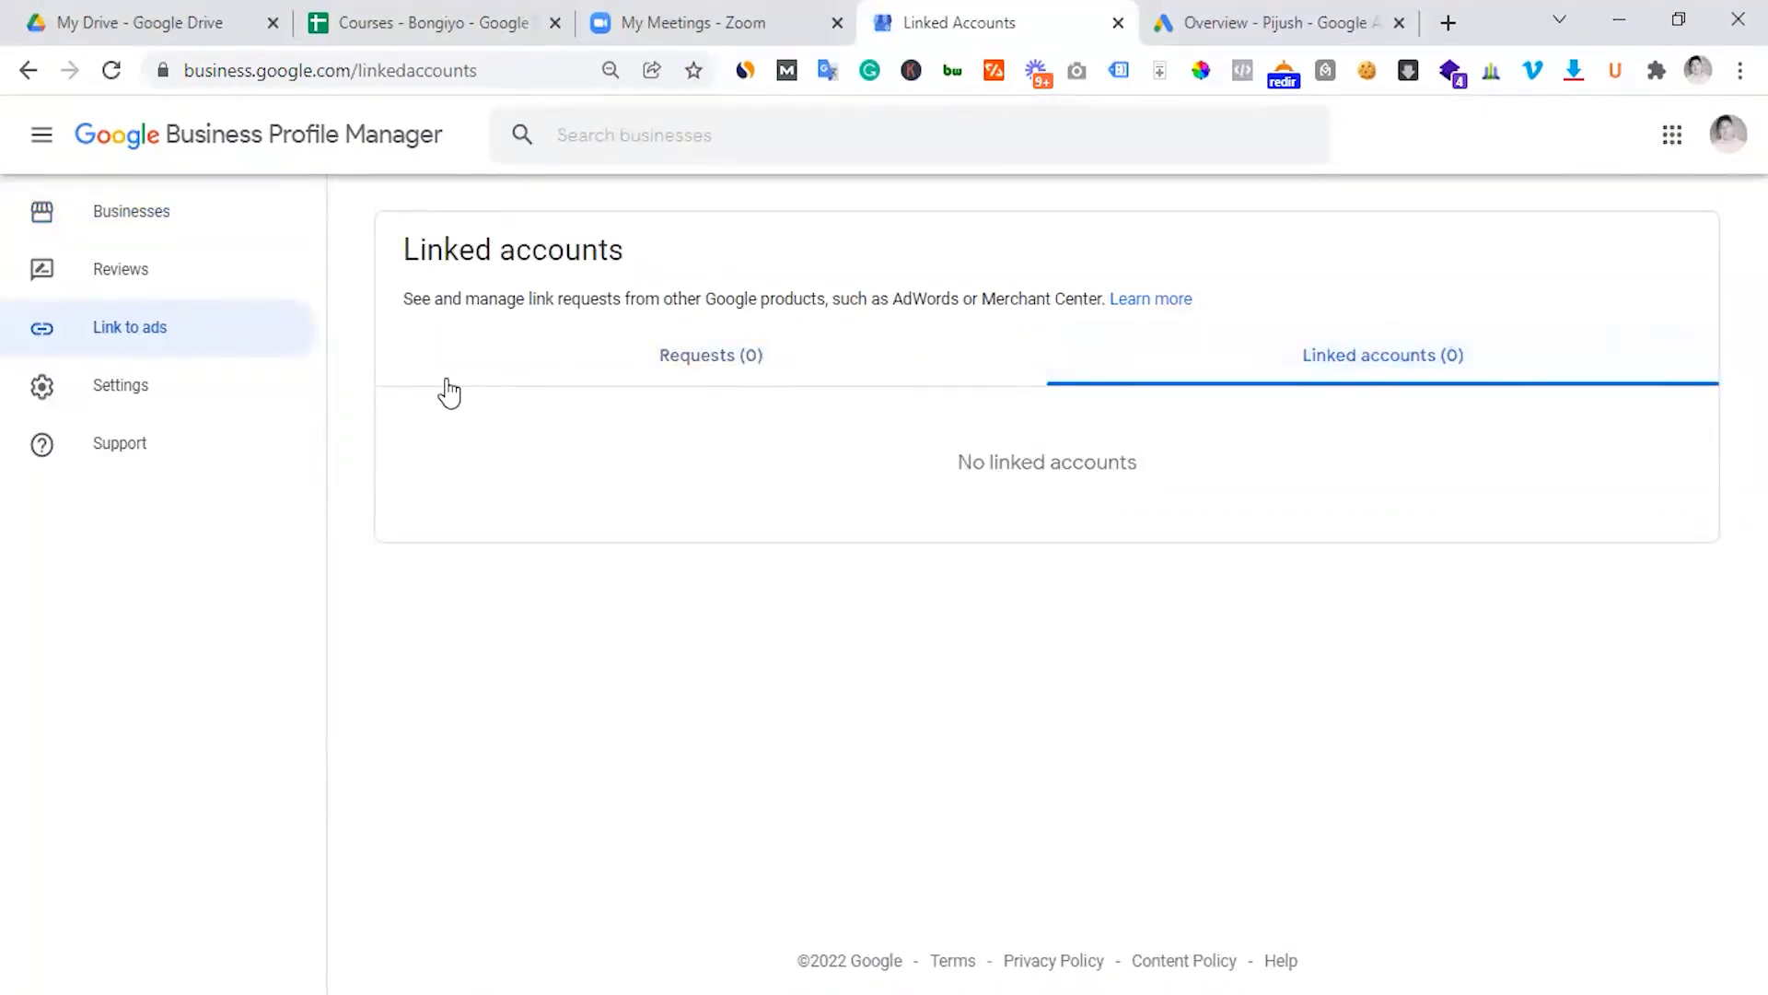
Switch to Google Ads and start a new location extension from the Extensions page.
{"action": "left_click", "coordinate": [1207, 22]}
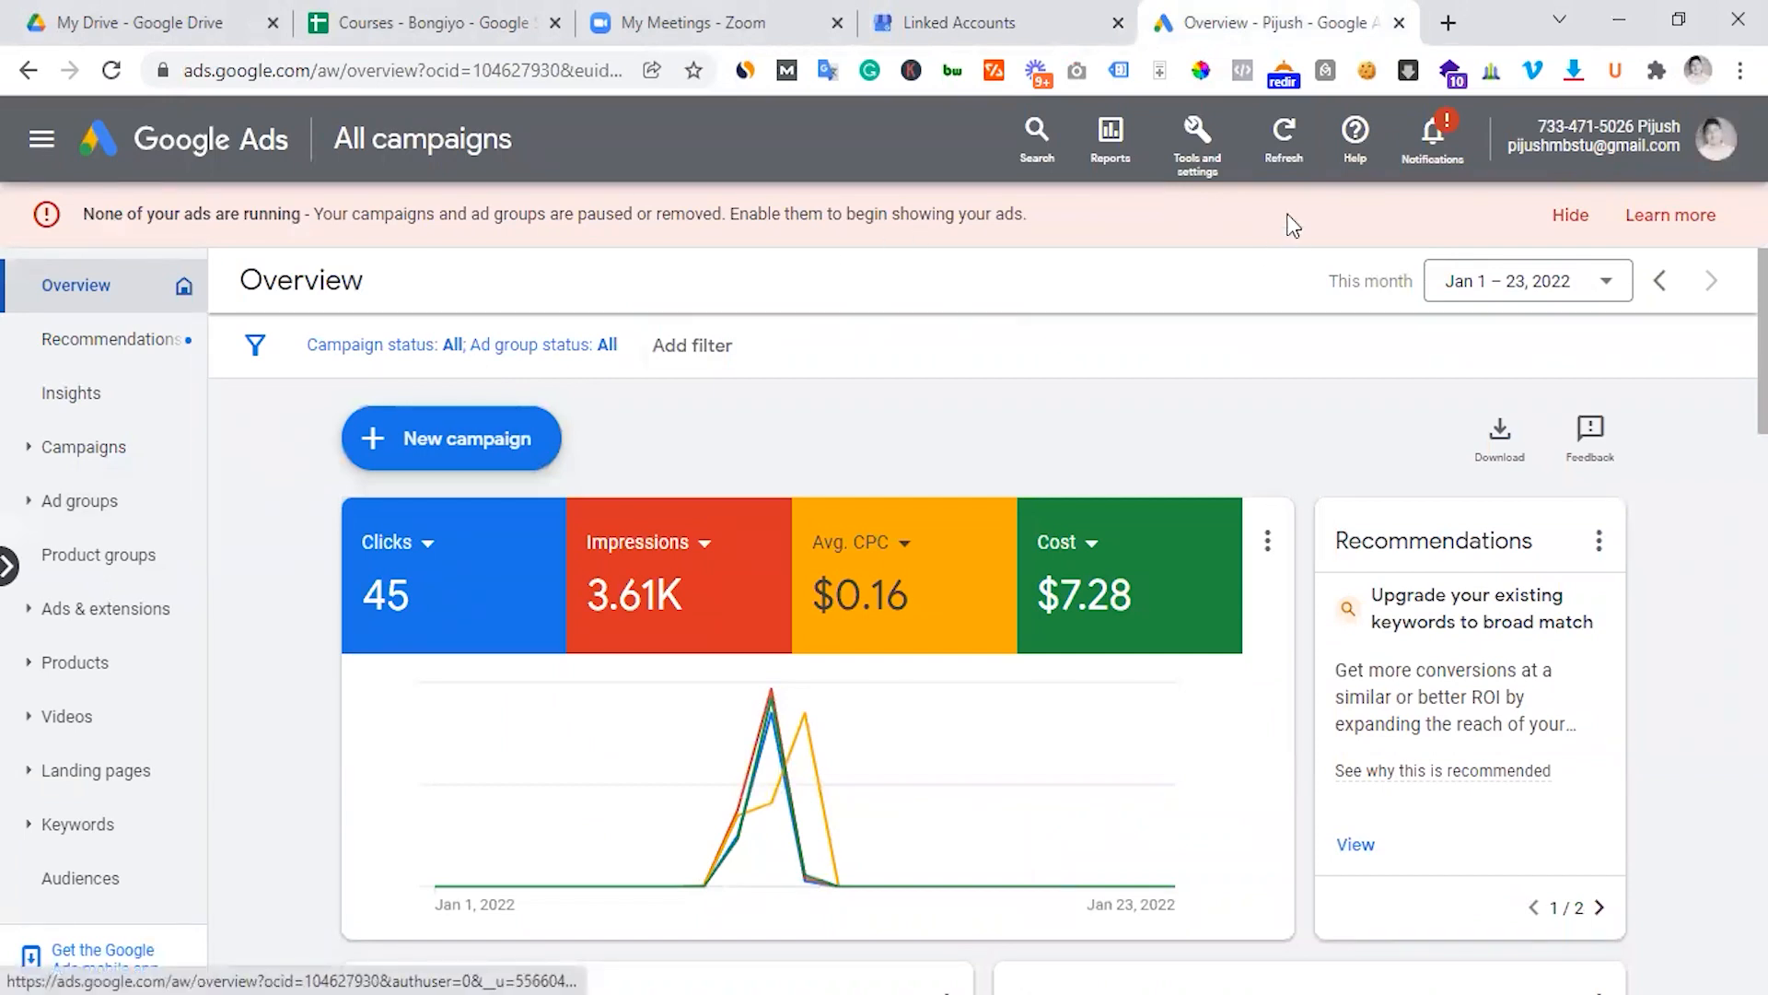
{"action": "left_click", "coordinate": [1197, 161]}
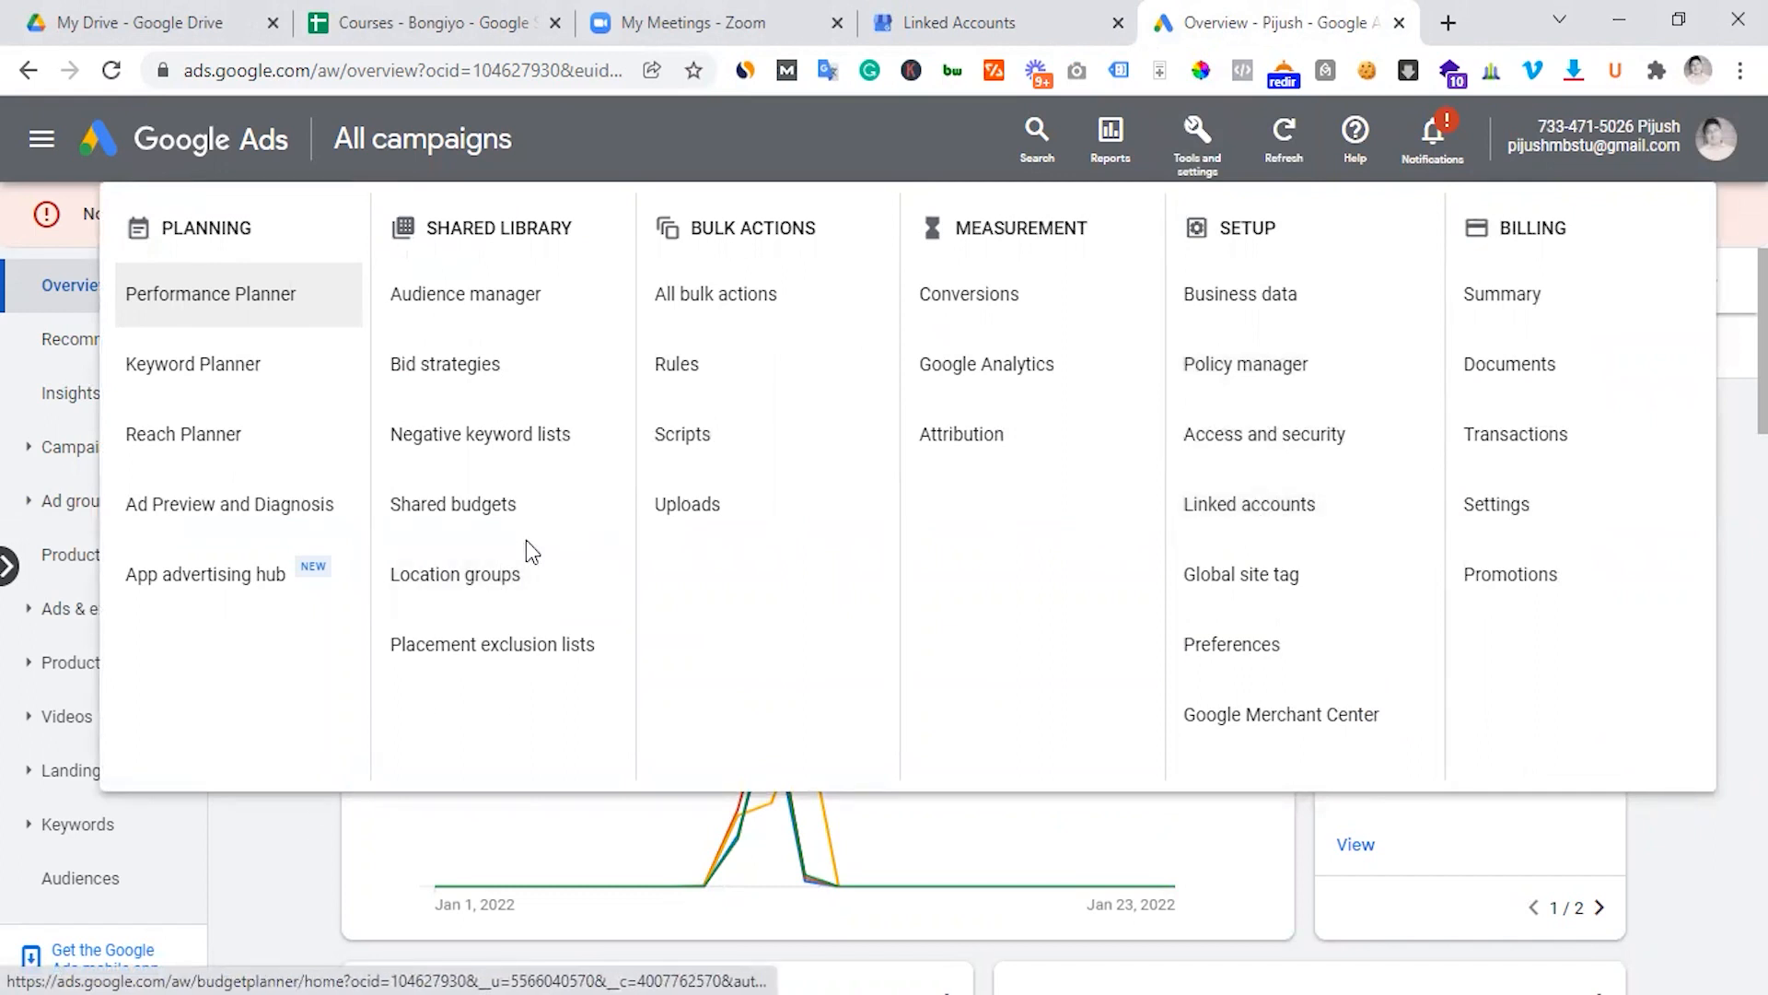
{"action": "left_click", "coordinate": [313, 824]}
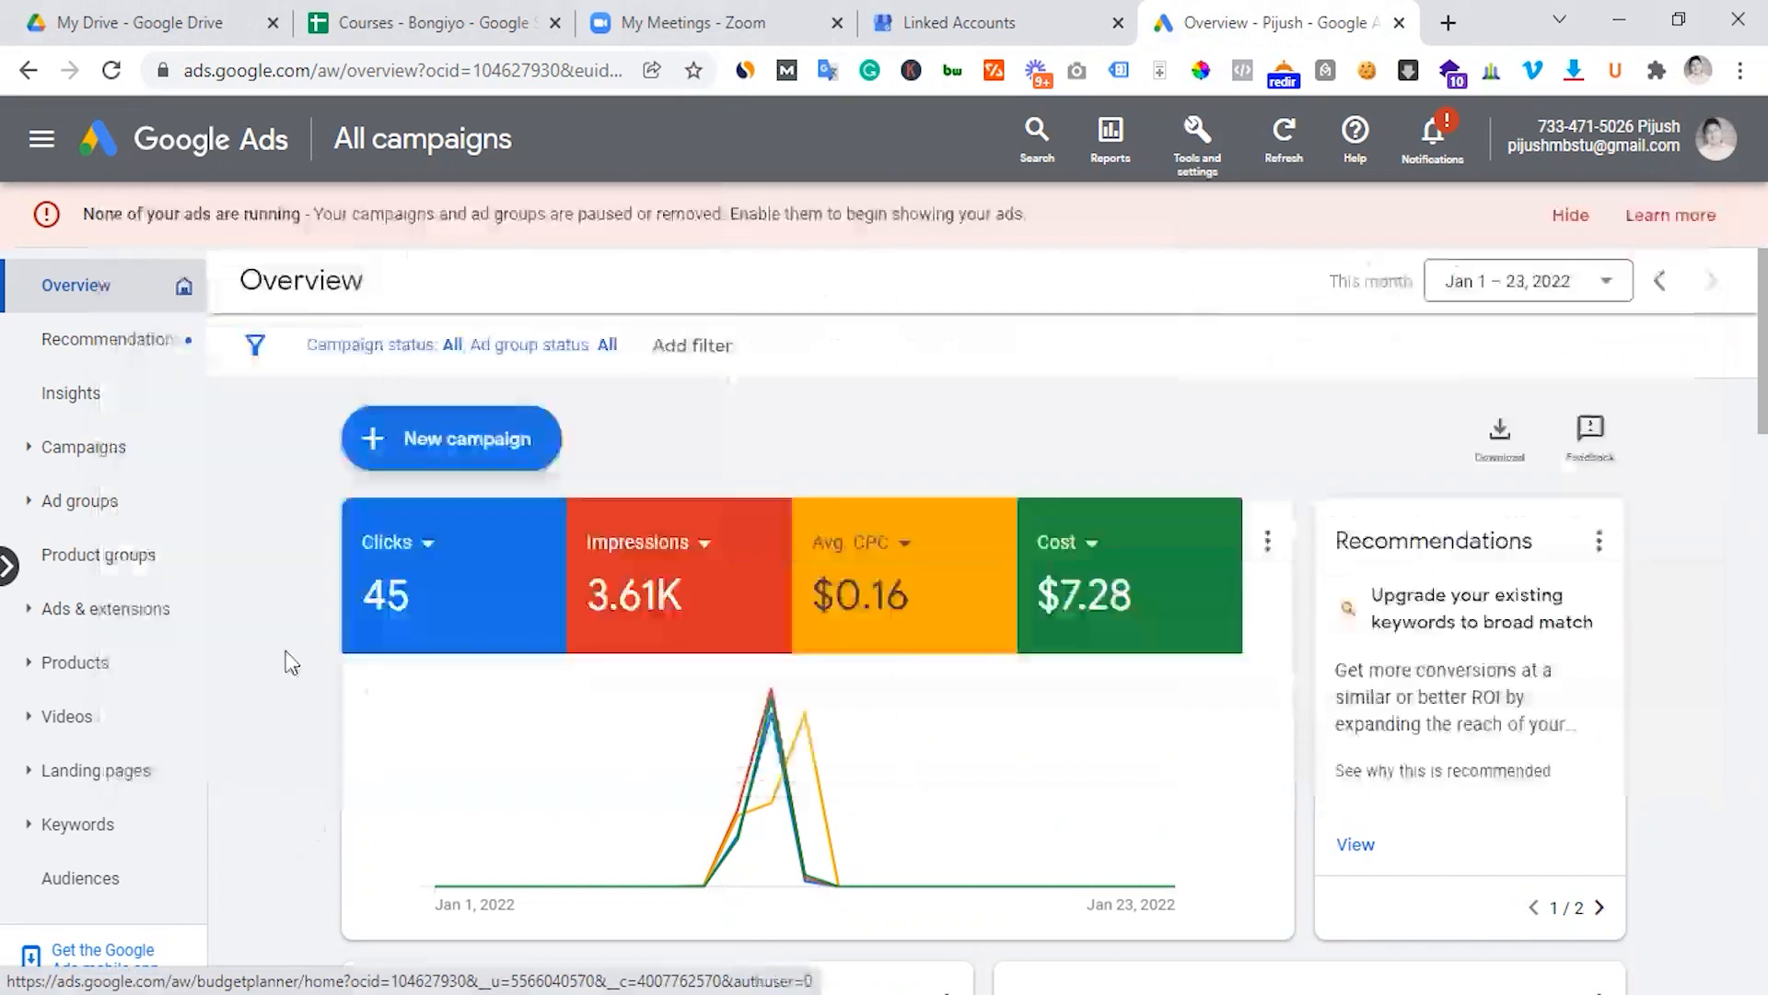
{"action": "left_click", "coordinate": [114, 615]}
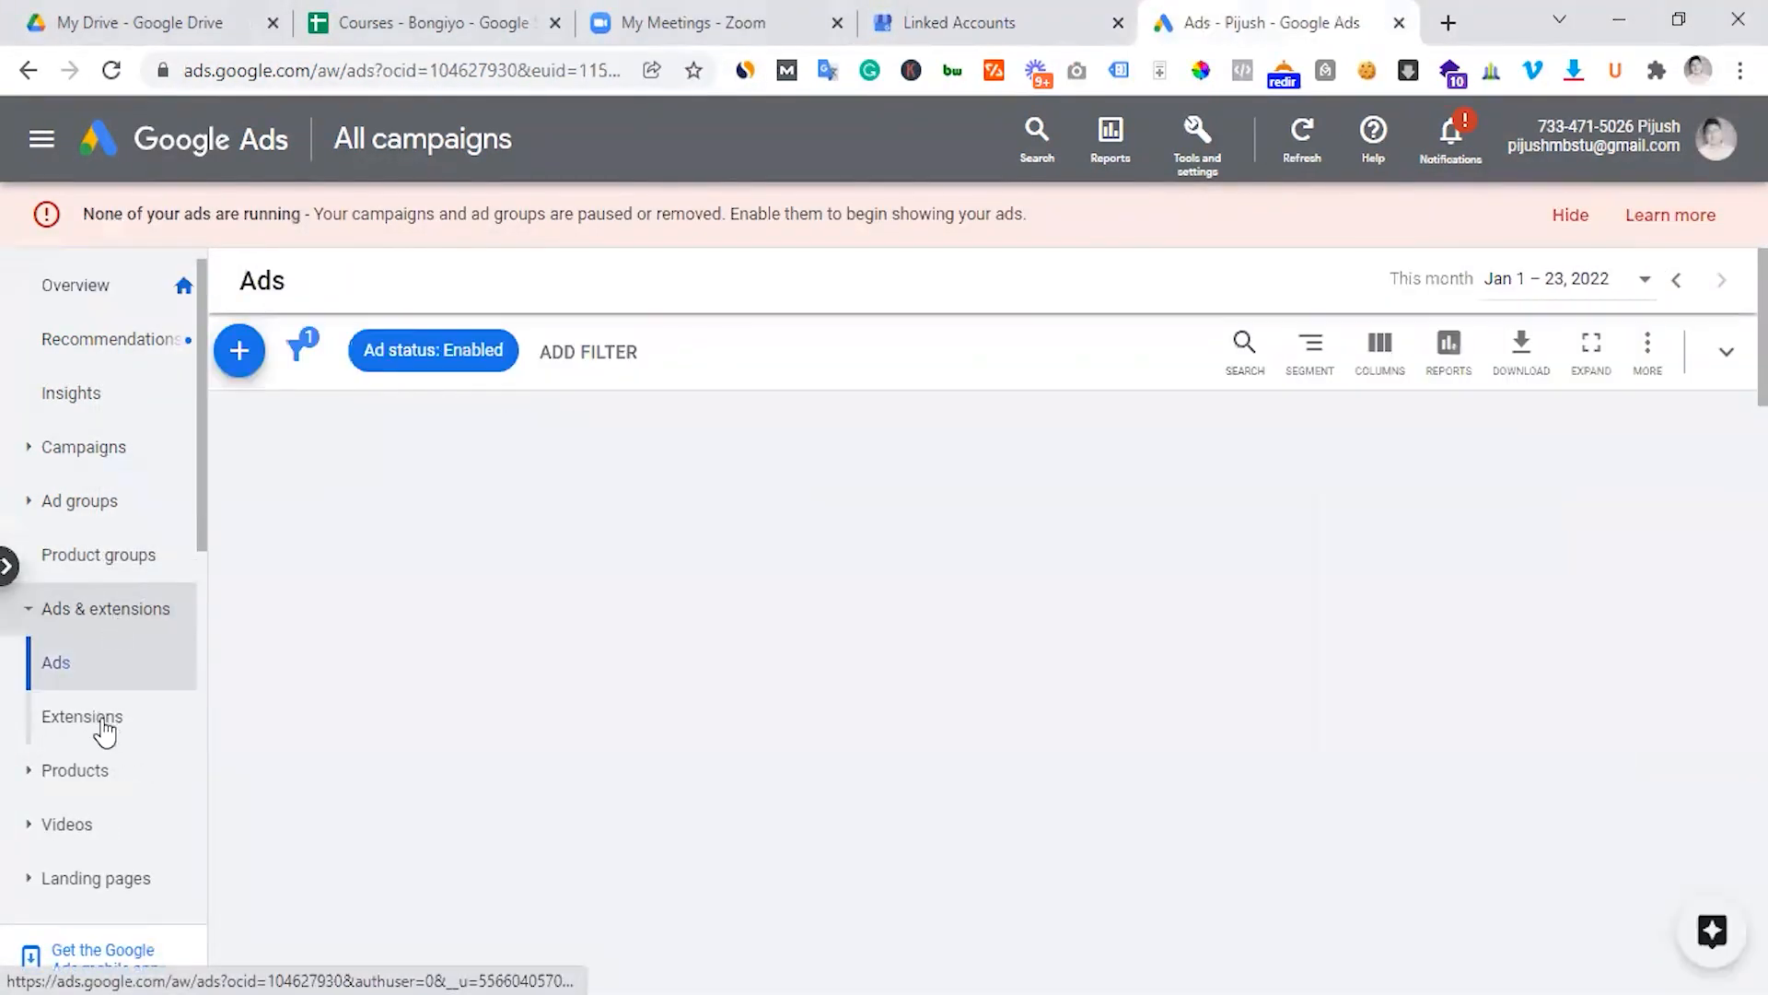
{"action": "left_click", "coordinate": [104, 728]}
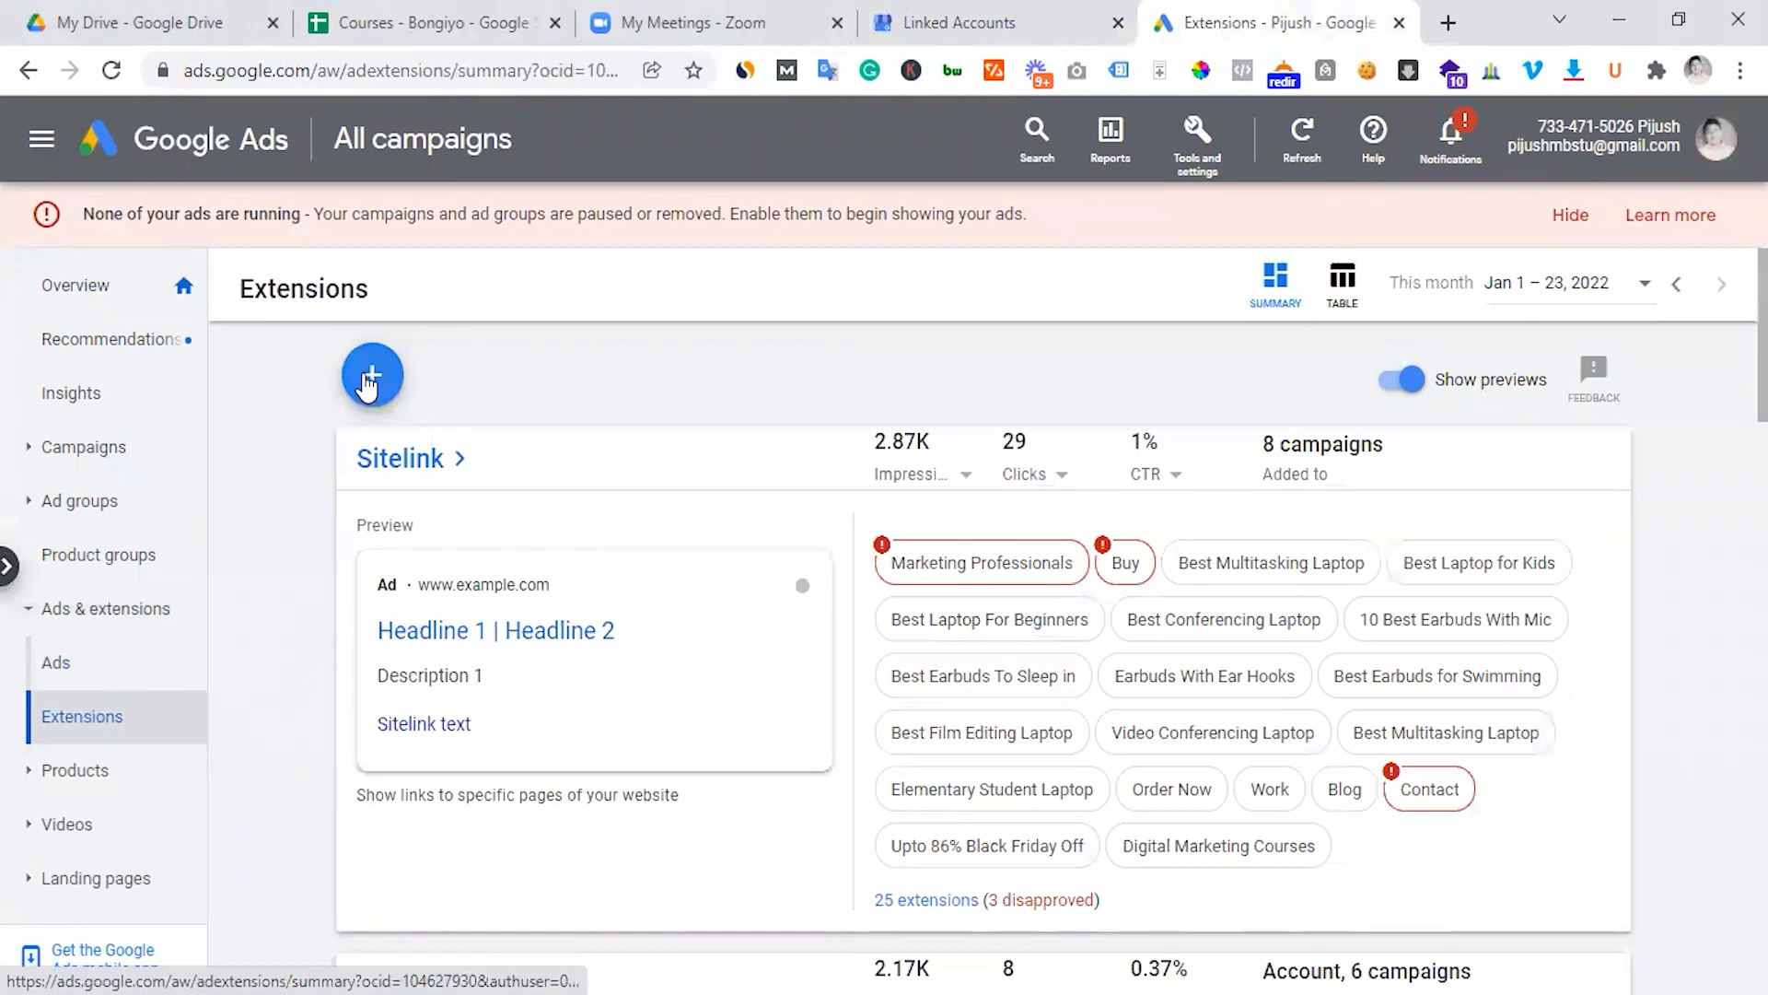
{"action": "left_click", "coordinate": [372, 374]}
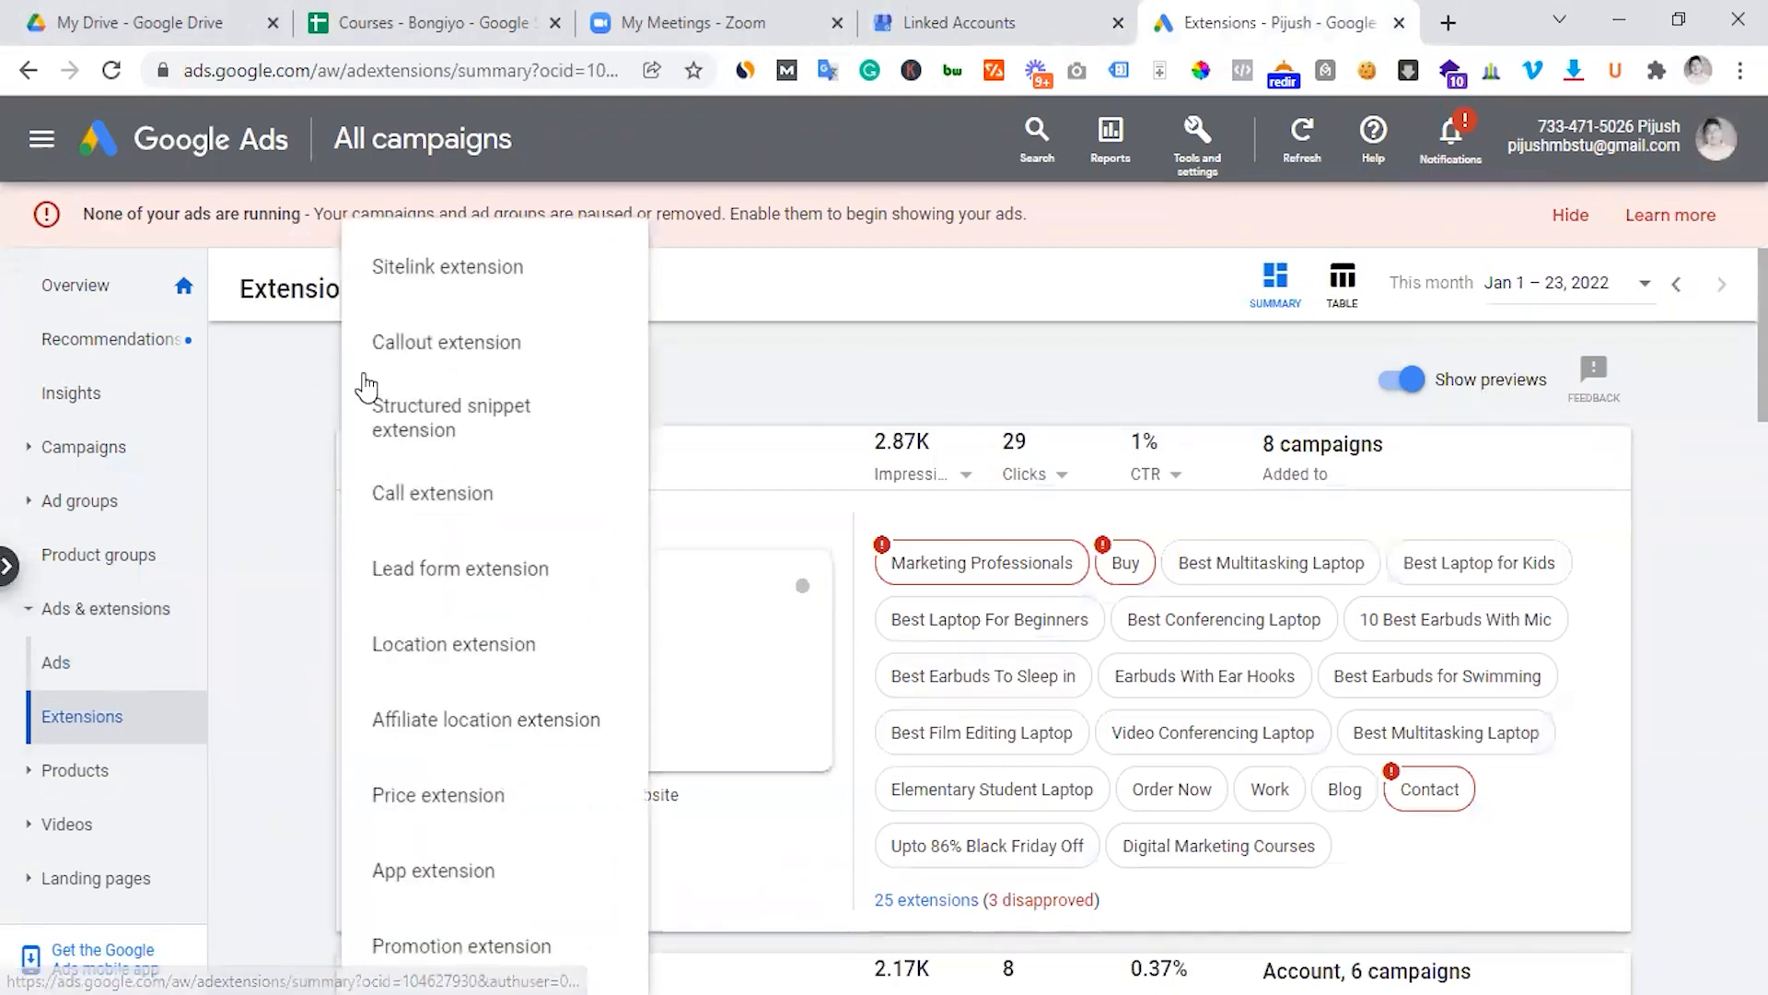
{"action": "left_click", "coordinate": [433, 649]}
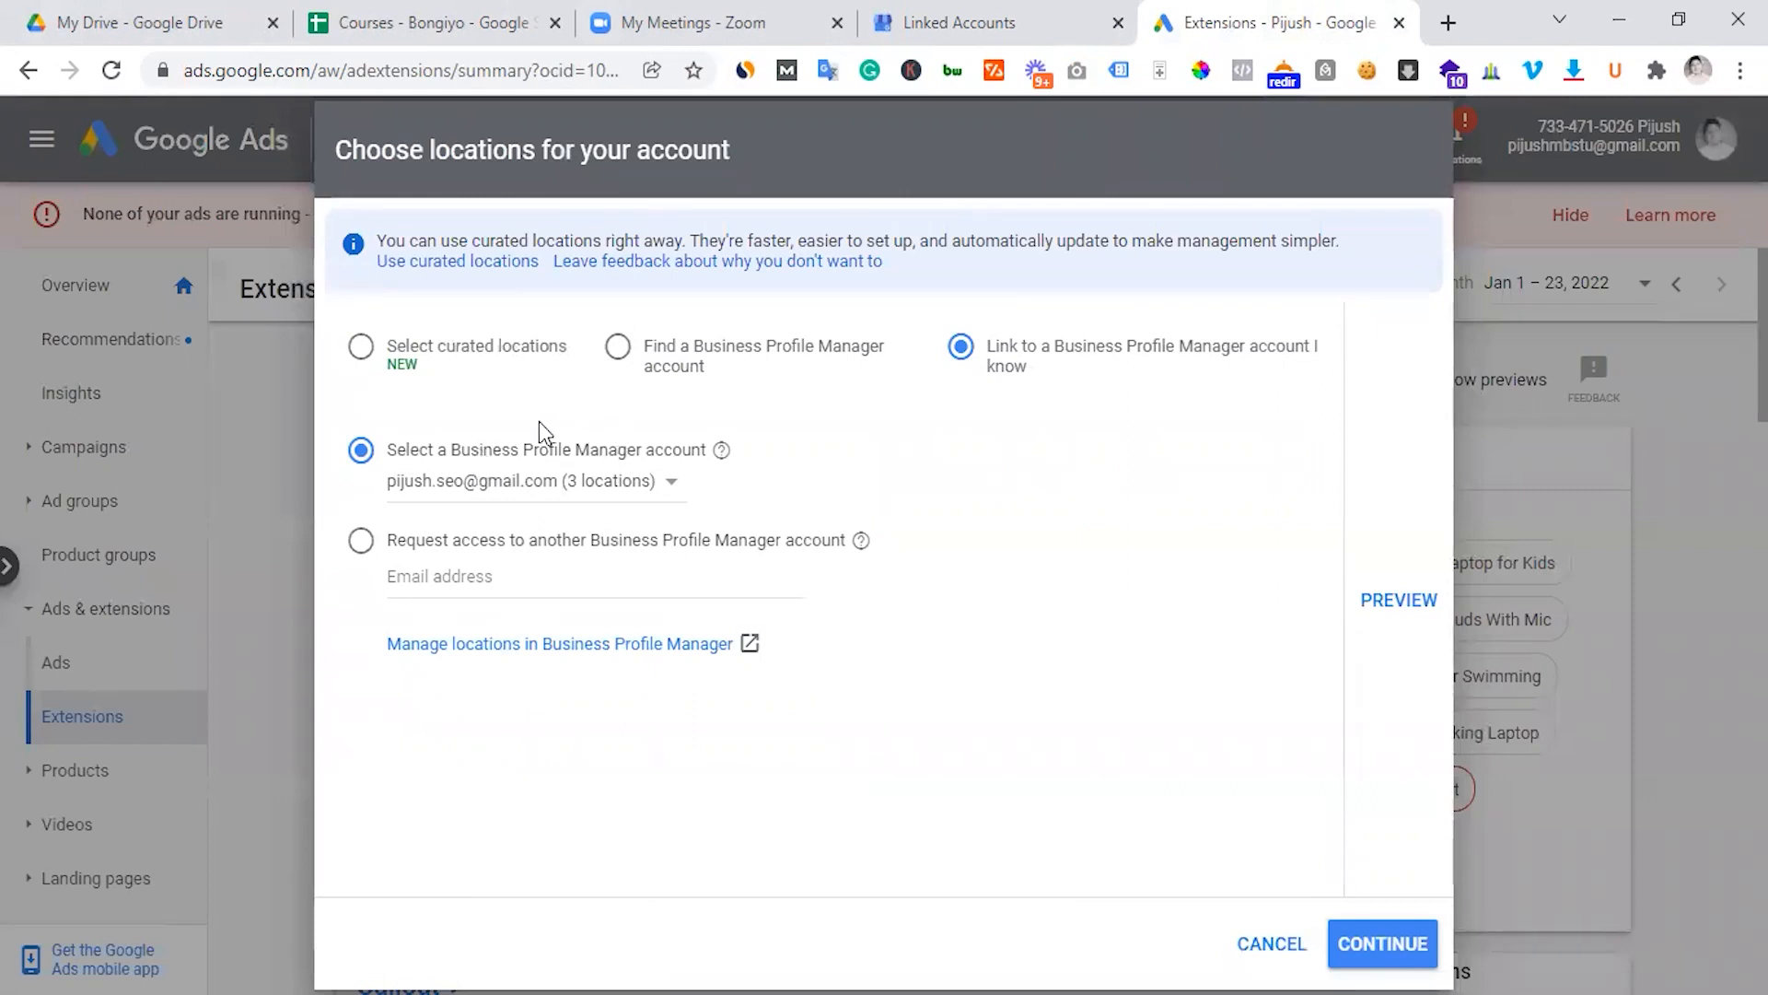
Review the curated-locations and account-search options, ending on Link to a Business Profile Manager account I know.
{"action": "left_click", "coordinate": [443, 358]}
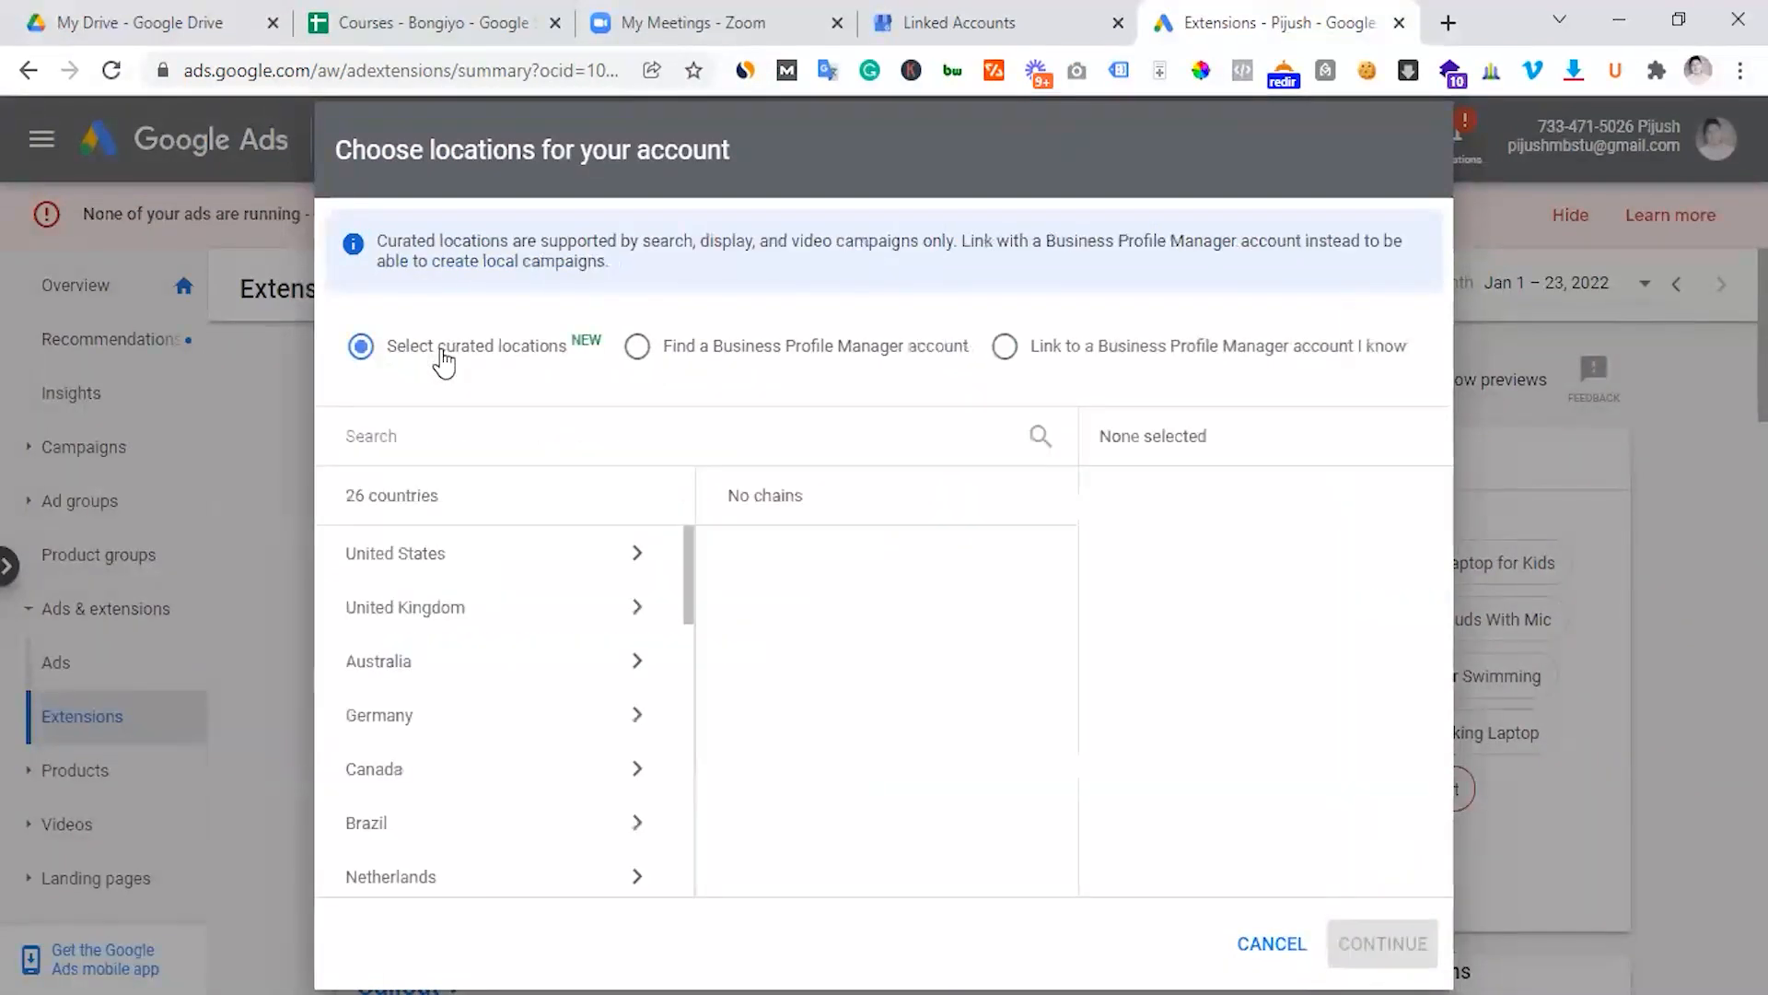
{"action": "left_click", "coordinate": [715, 367]}
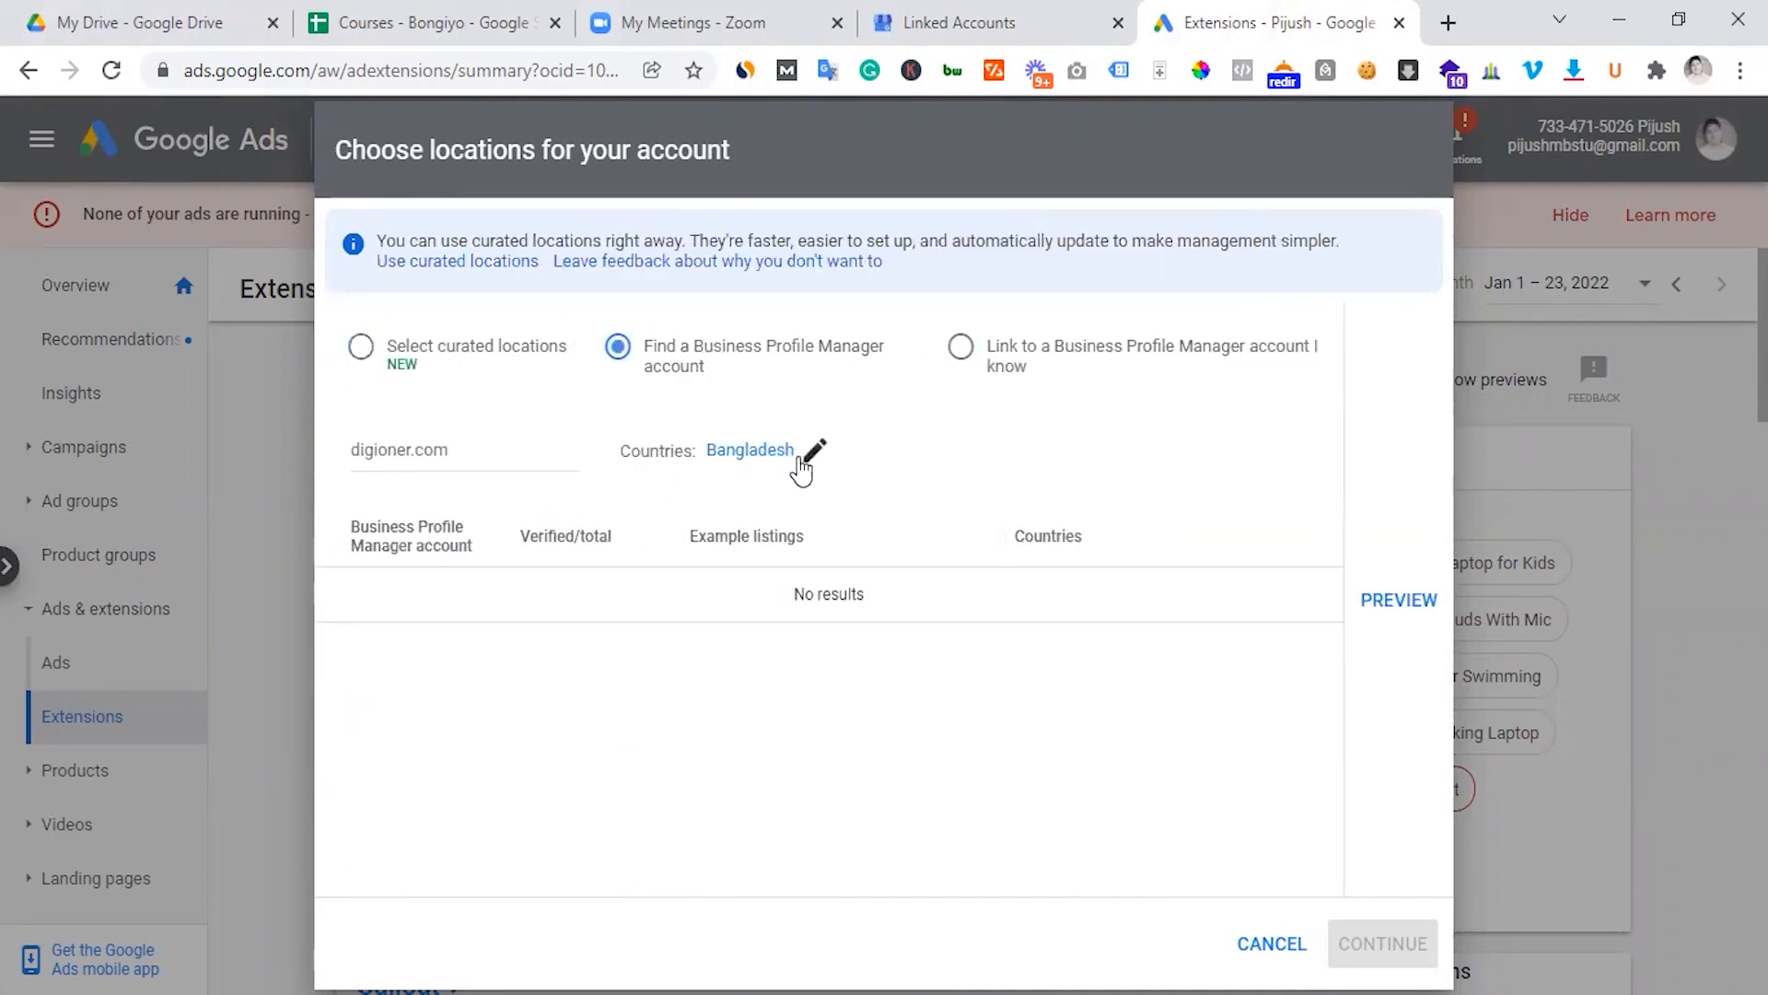
{"action": "left_click", "coordinate": [1009, 359]}
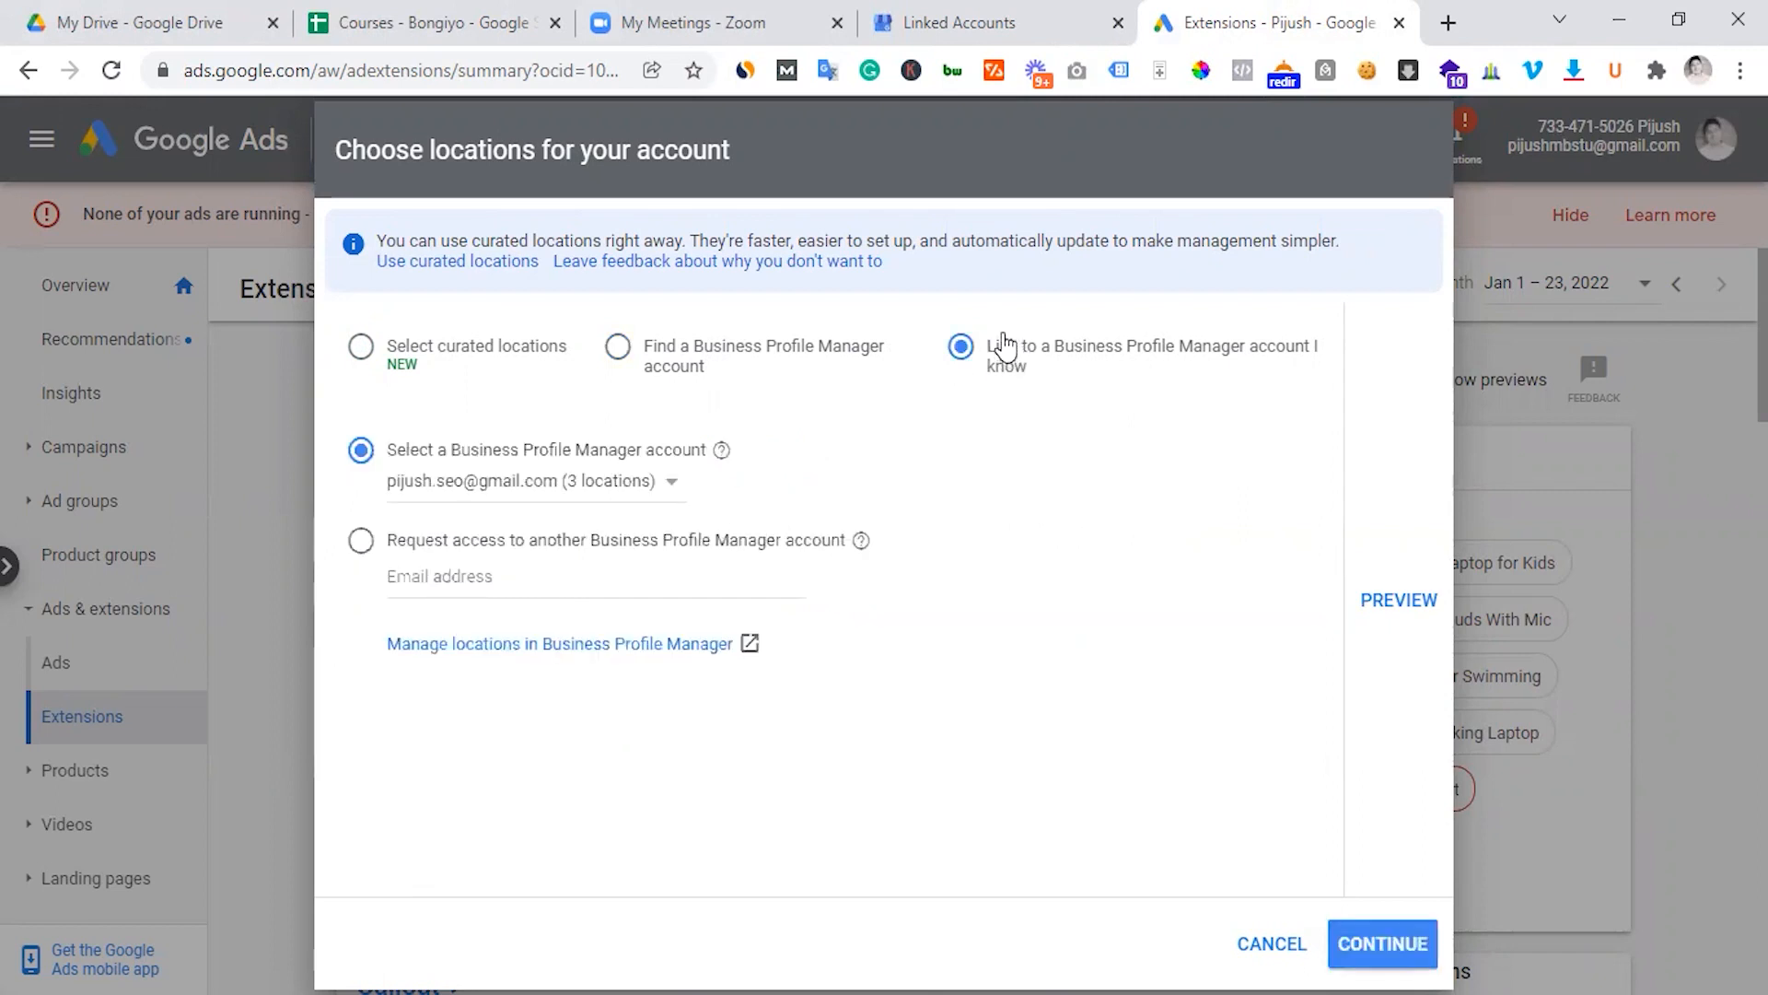
{"action": "left_click", "coordinate": [969, 4]}
{"action": "left_click", "coordinate": [1207, 19]}
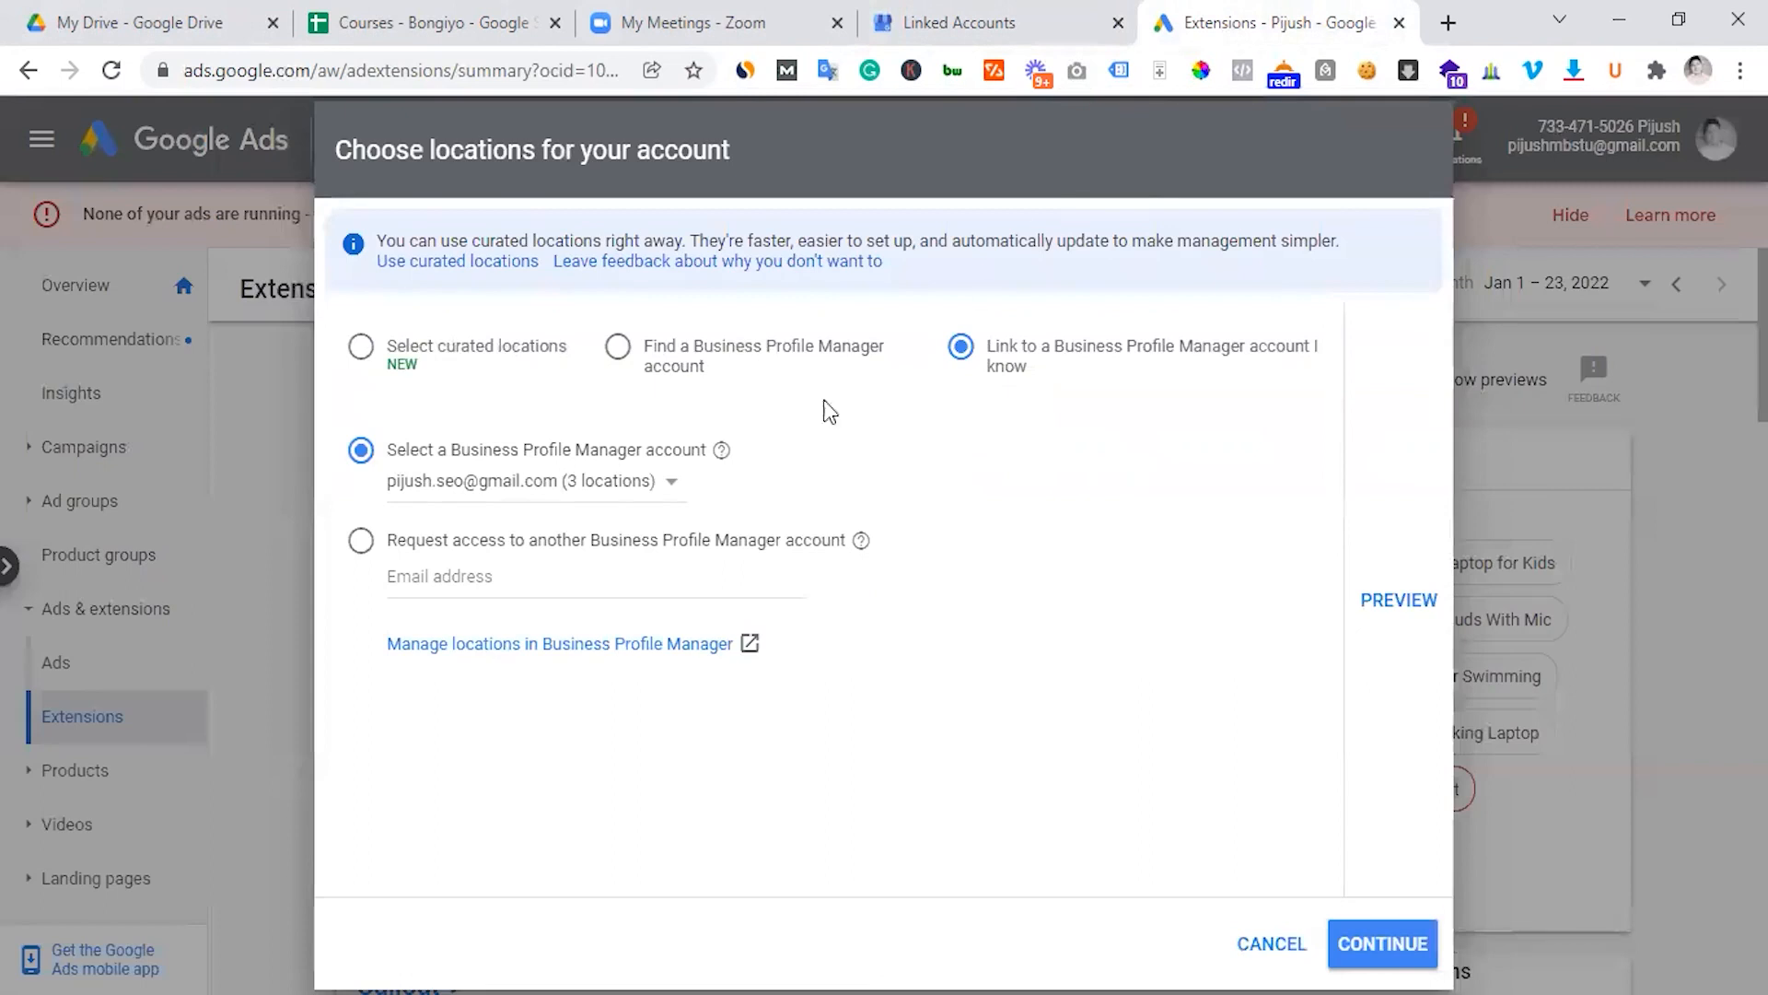
Try the request-access option and the Business Profile Manager account with 28 locations as the location source.
{"action": "left_click", "coordinate": [533, 494]}
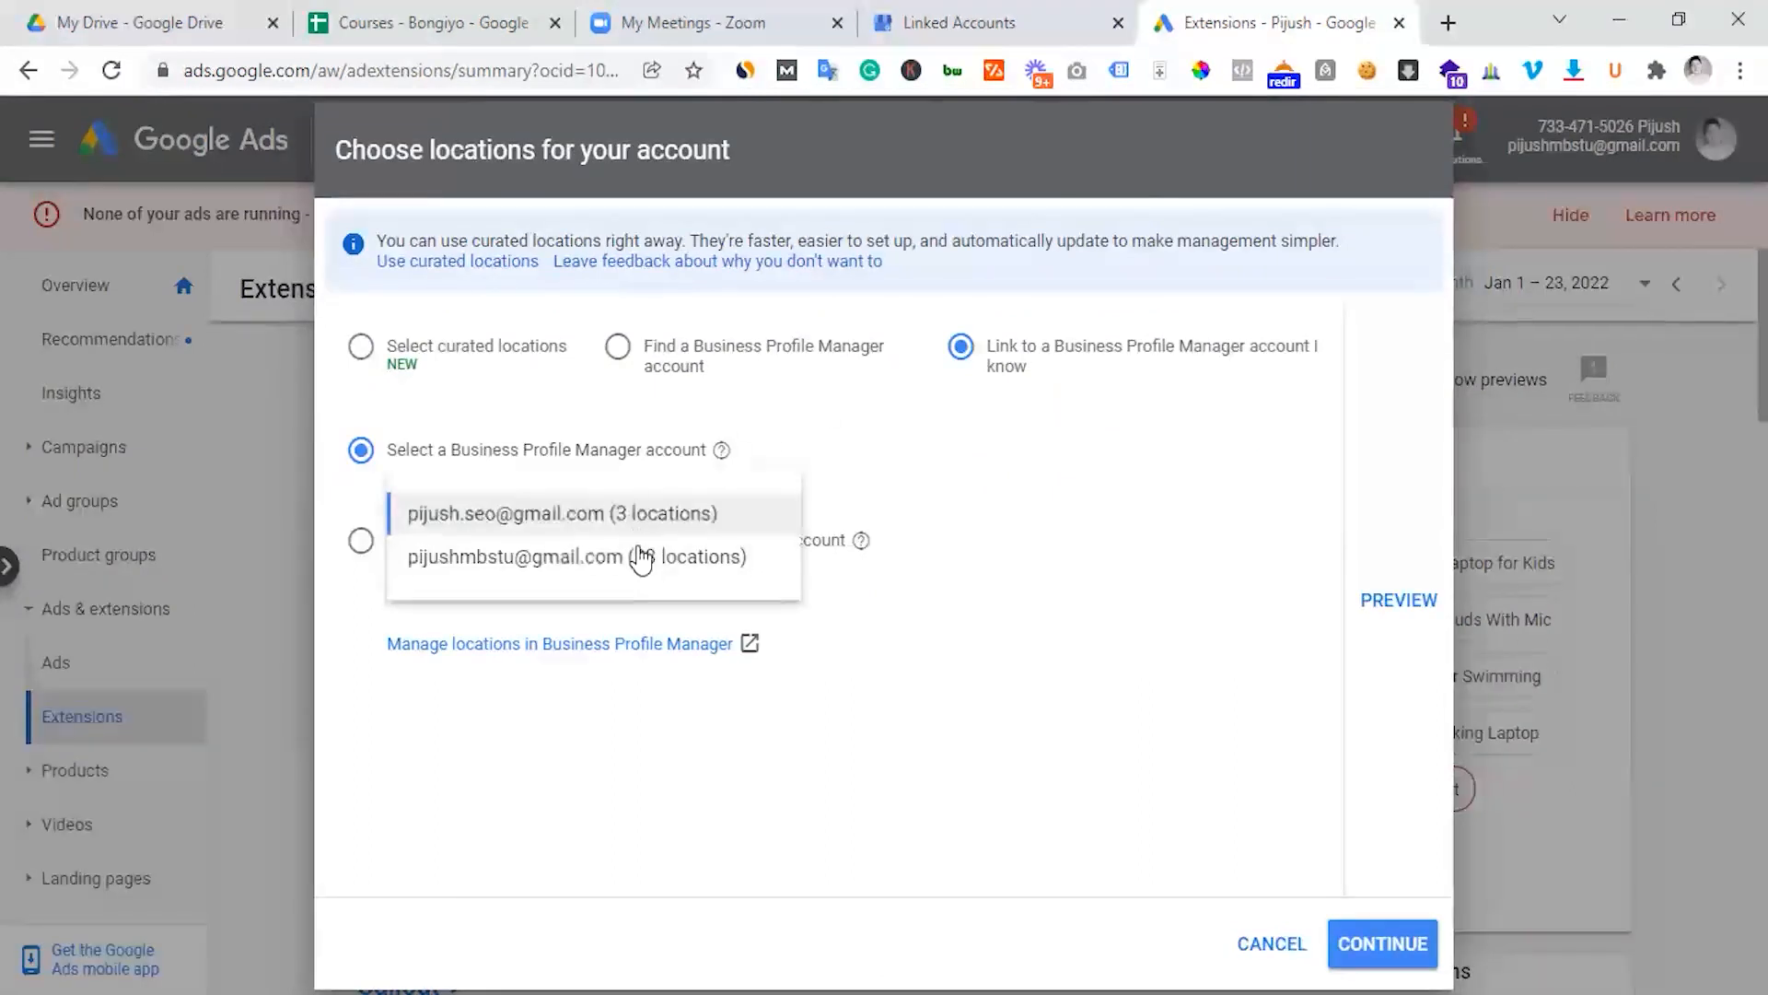
{"action": "left_click", "coordinate": [517, 560]}
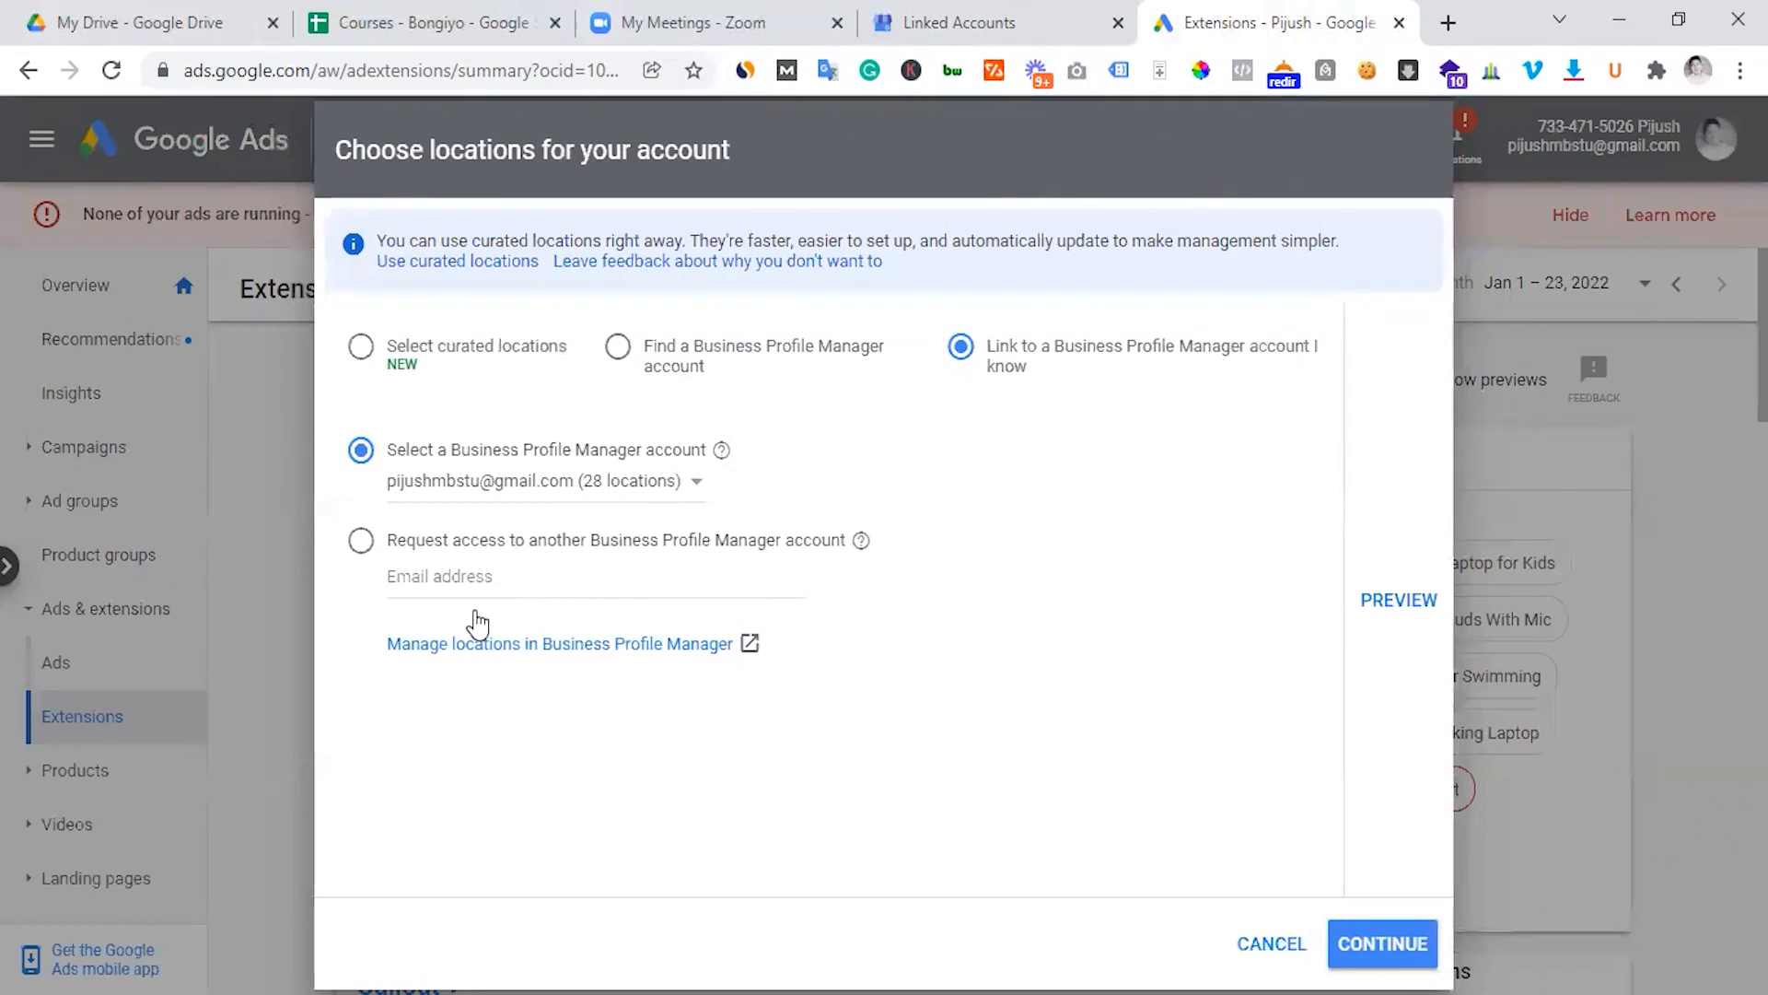
{"action": "left_click", "coordinate": [360, 542]}
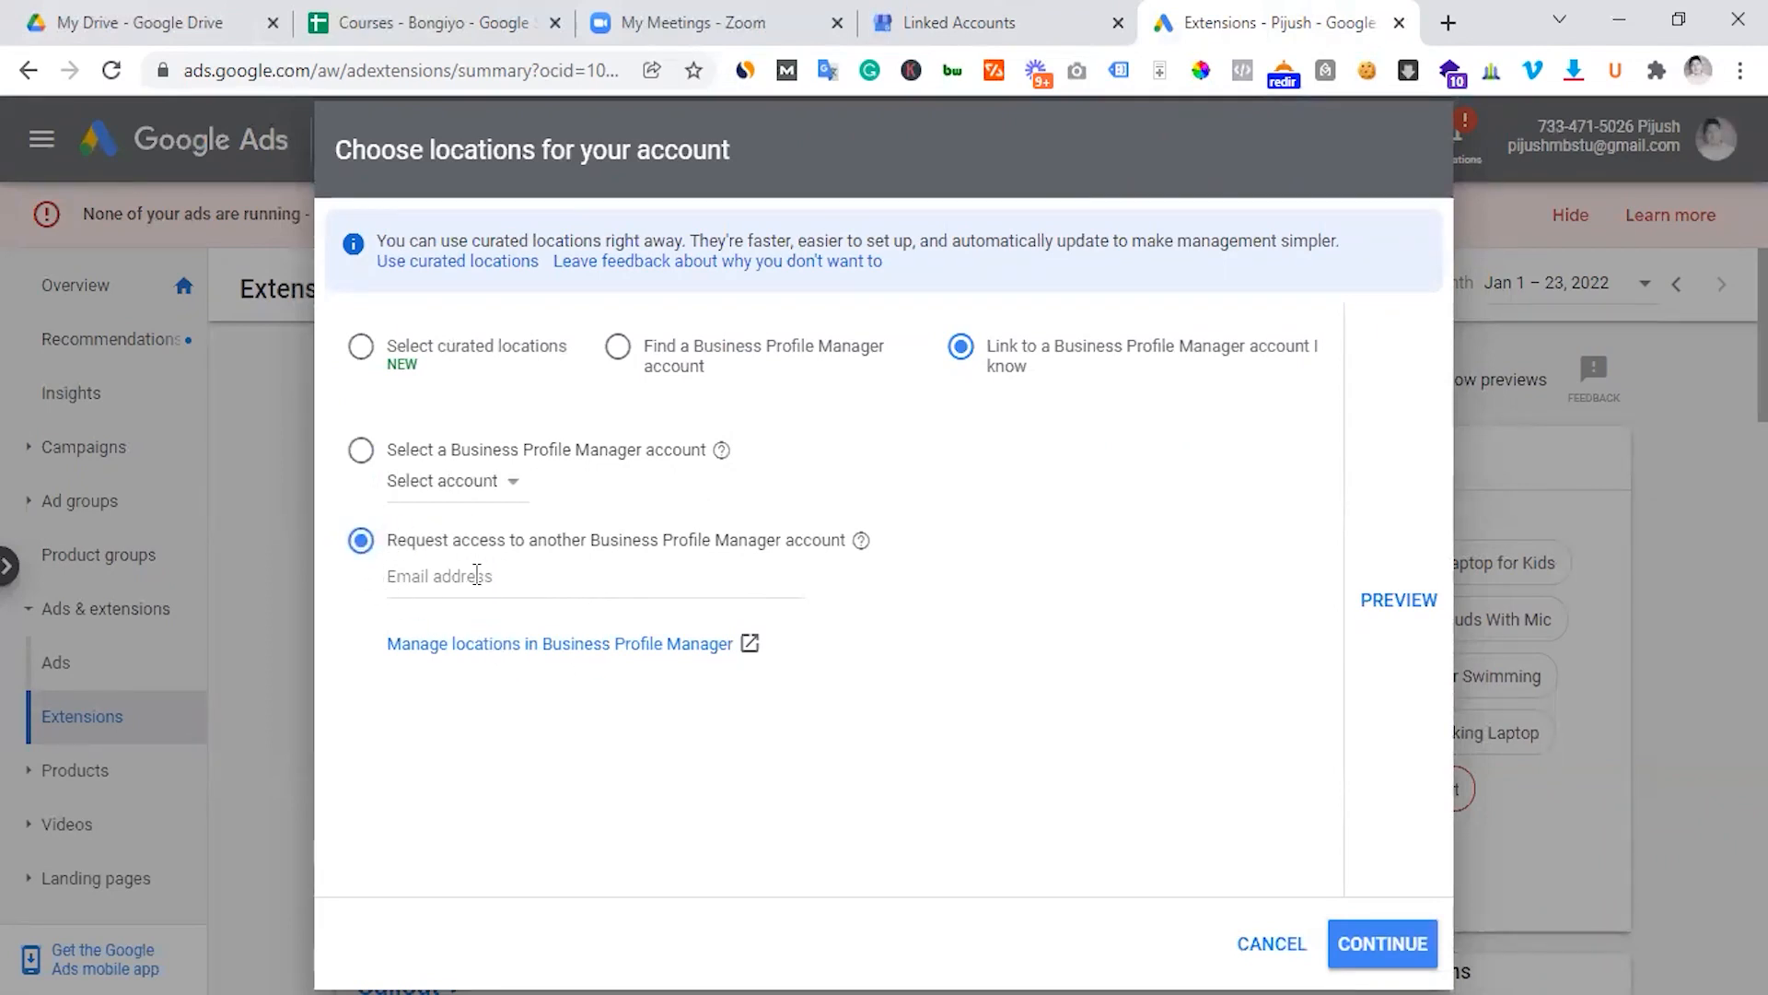
{"action": "left_click", "coordinate": [458, 484]}
{"action": "left_click", "coordinate": [525, 564]}
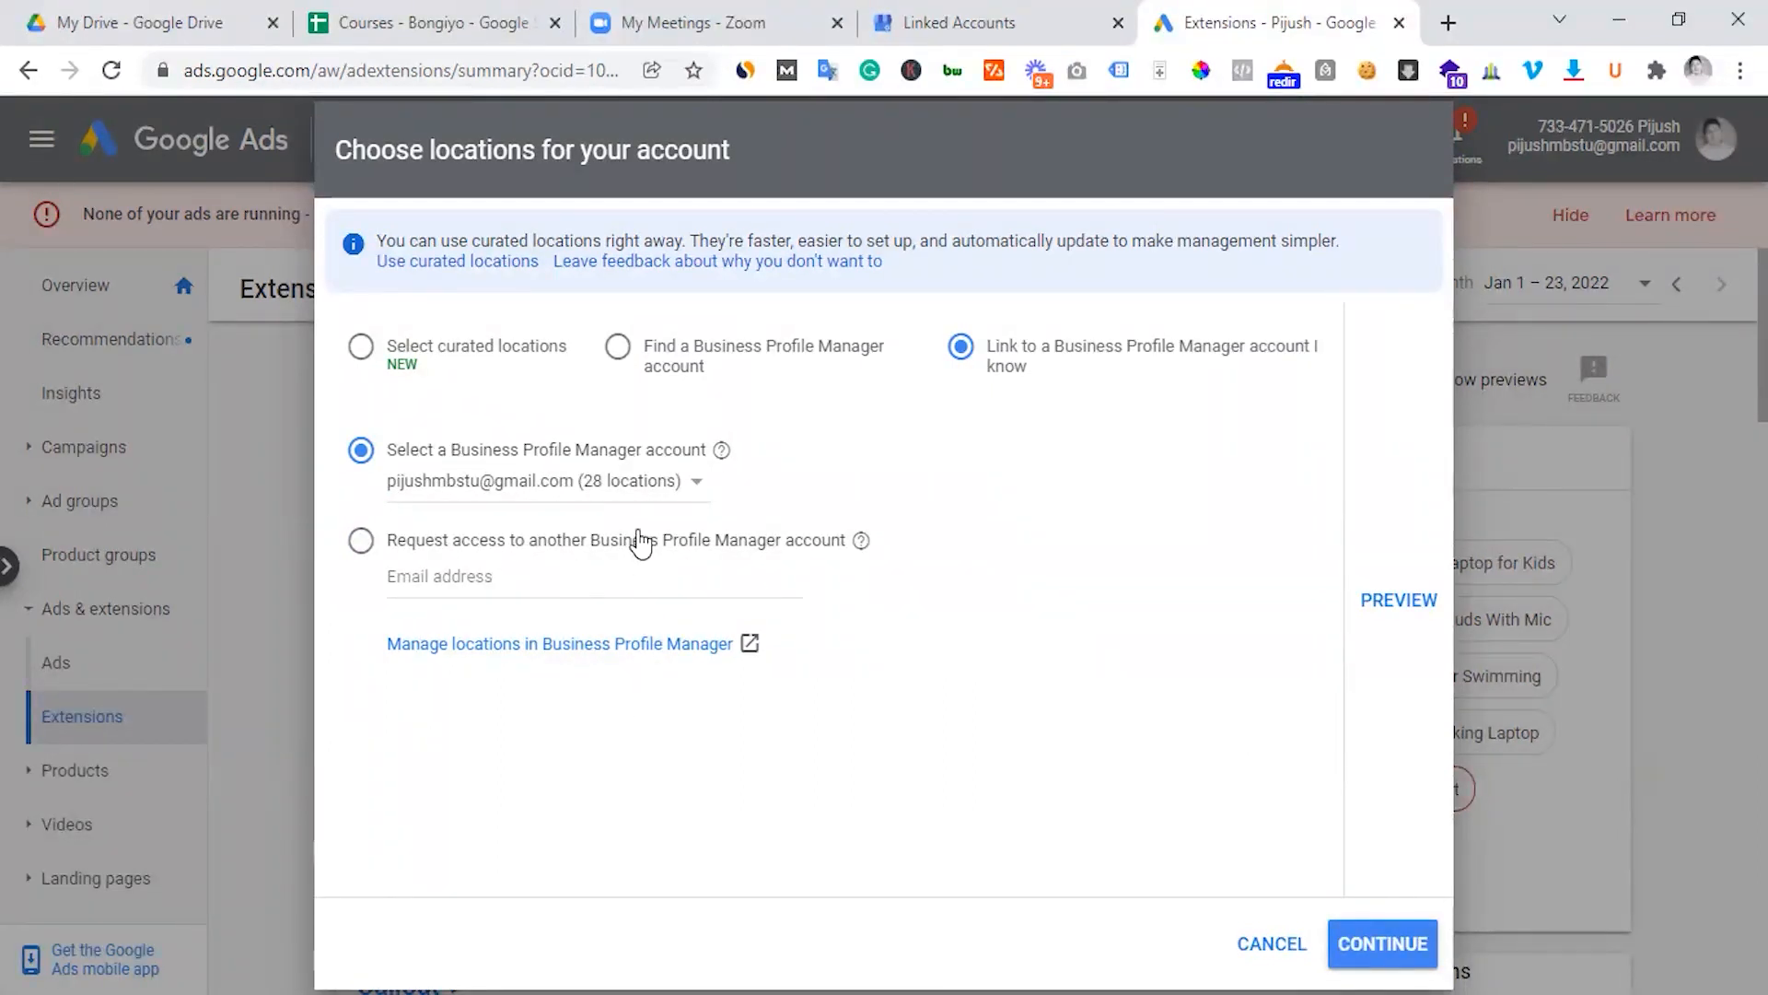
{"action": "left_click", "coordinate": [689, 488]}
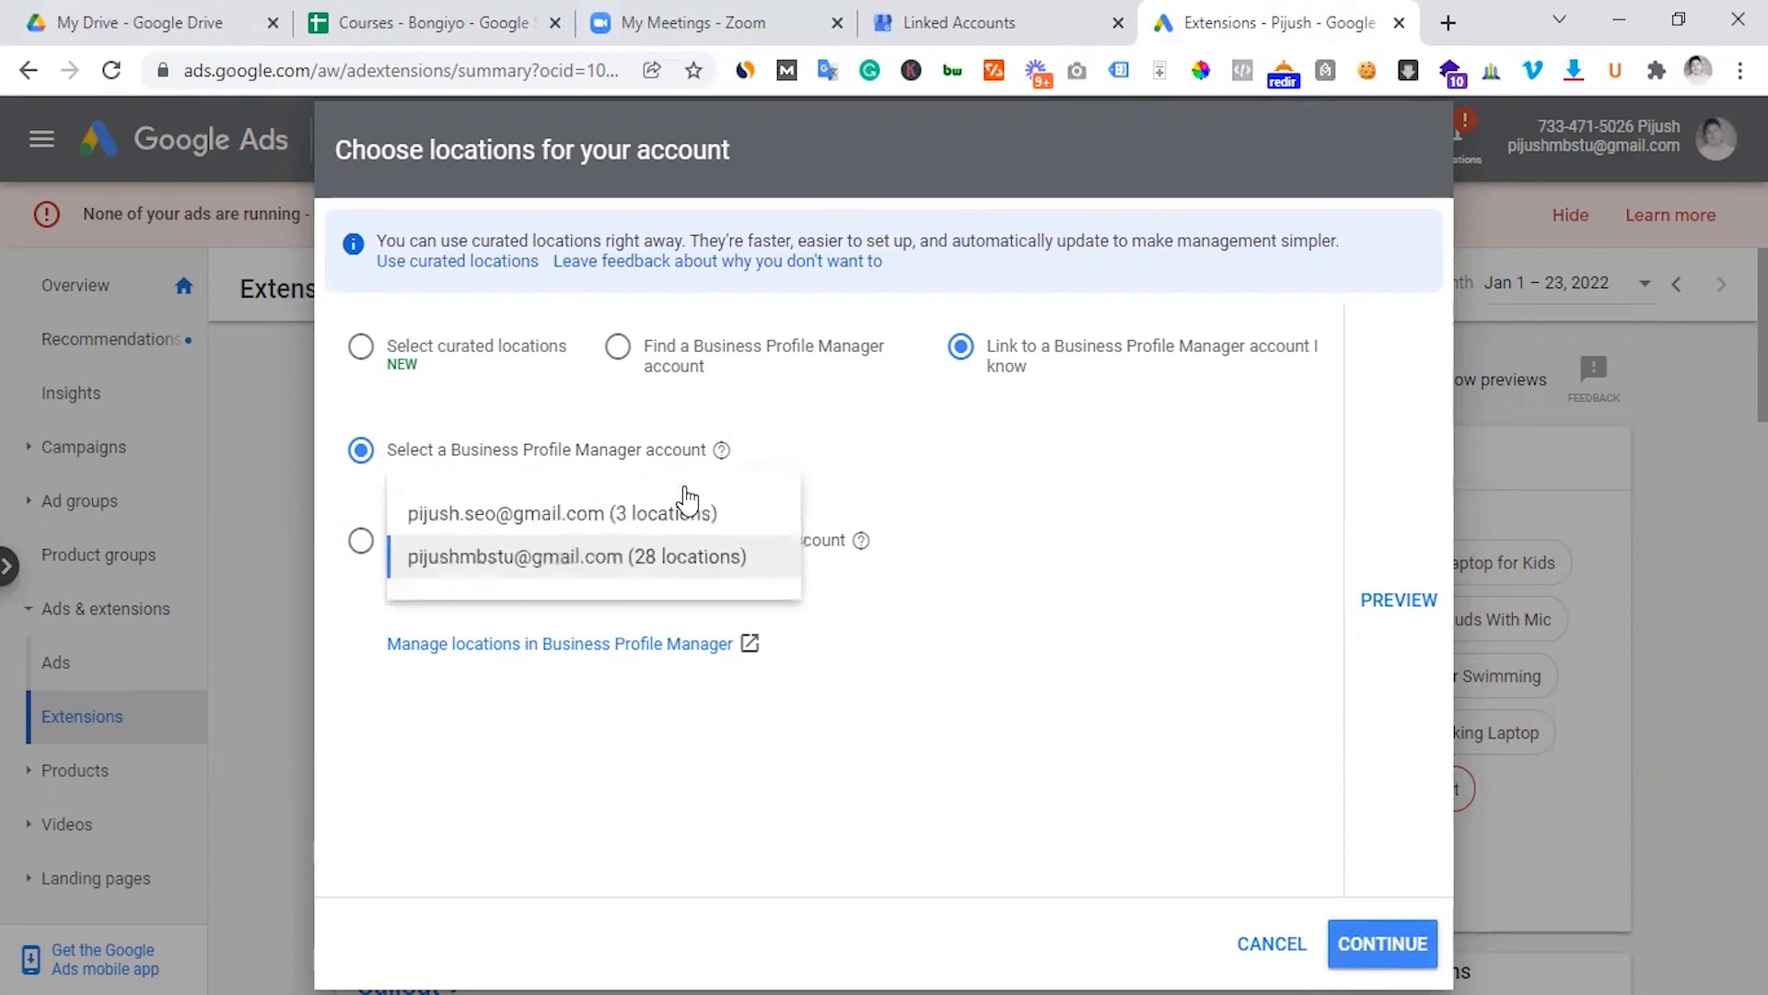
{"action": "left_click", "coordinate": [933, 498]}
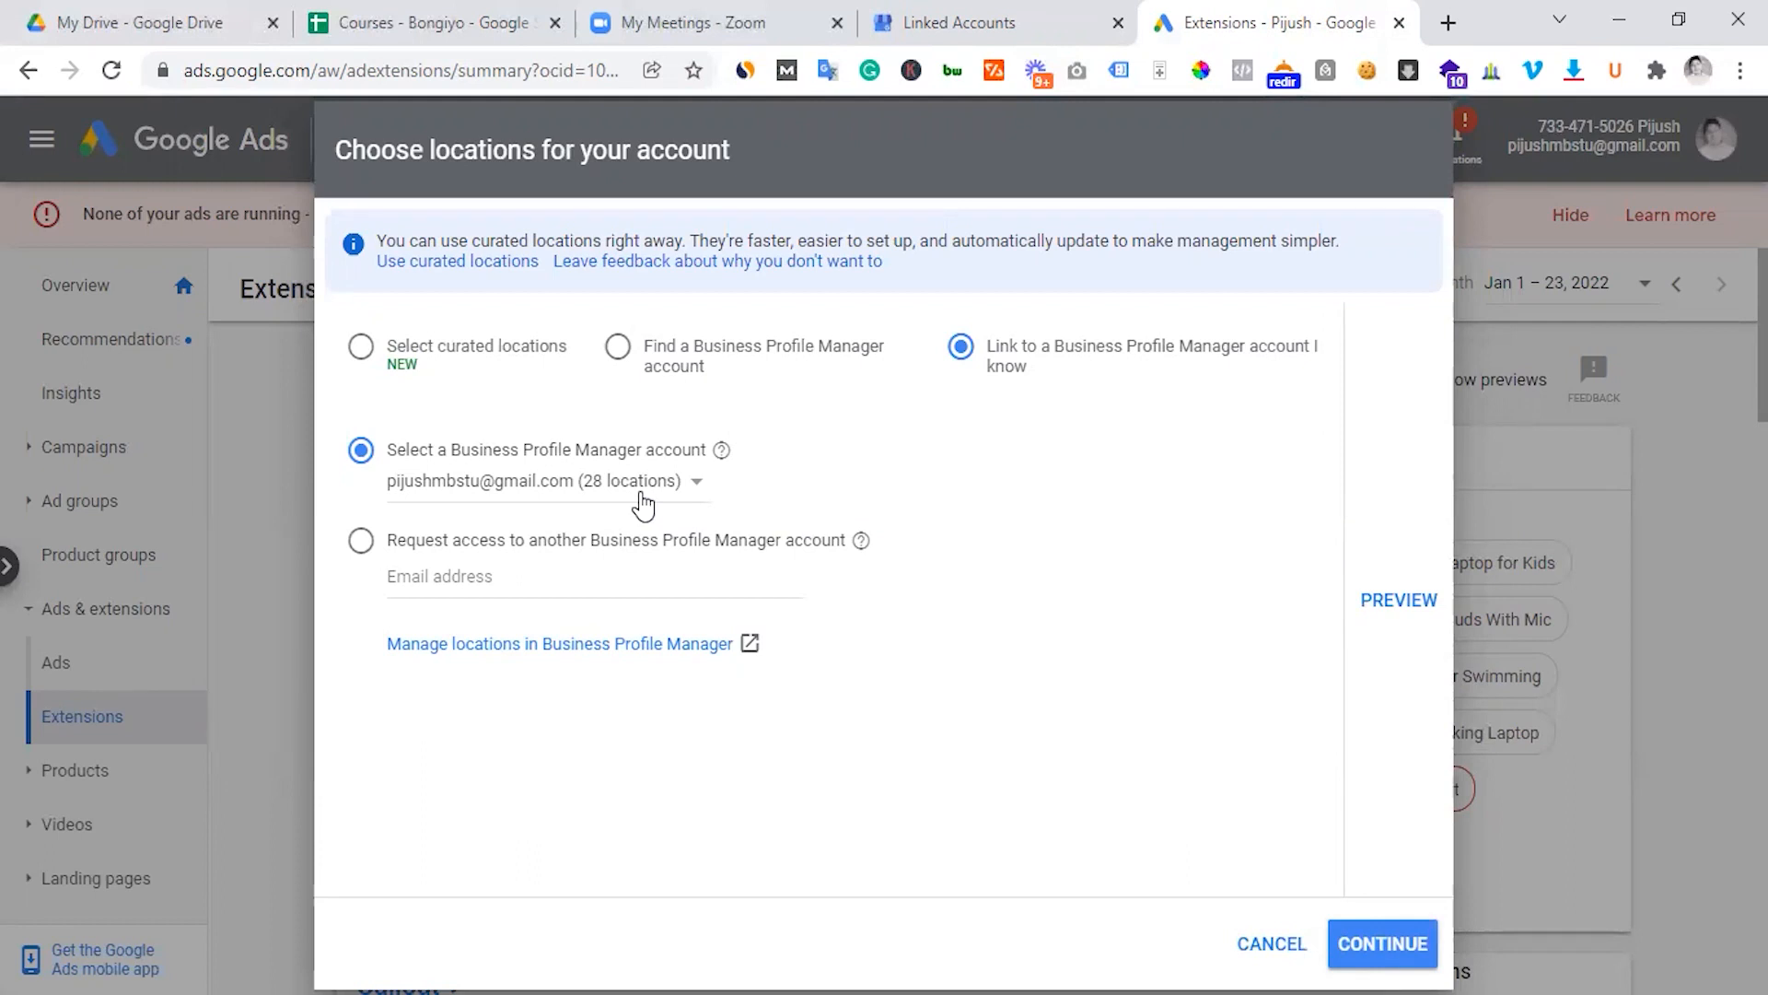
Recheck the linked accounts in Business Profile Manager, and select the account with 3 locations in the Google Ads location dialog.
{"action": "left_click", "coordinate": [958, 22]}
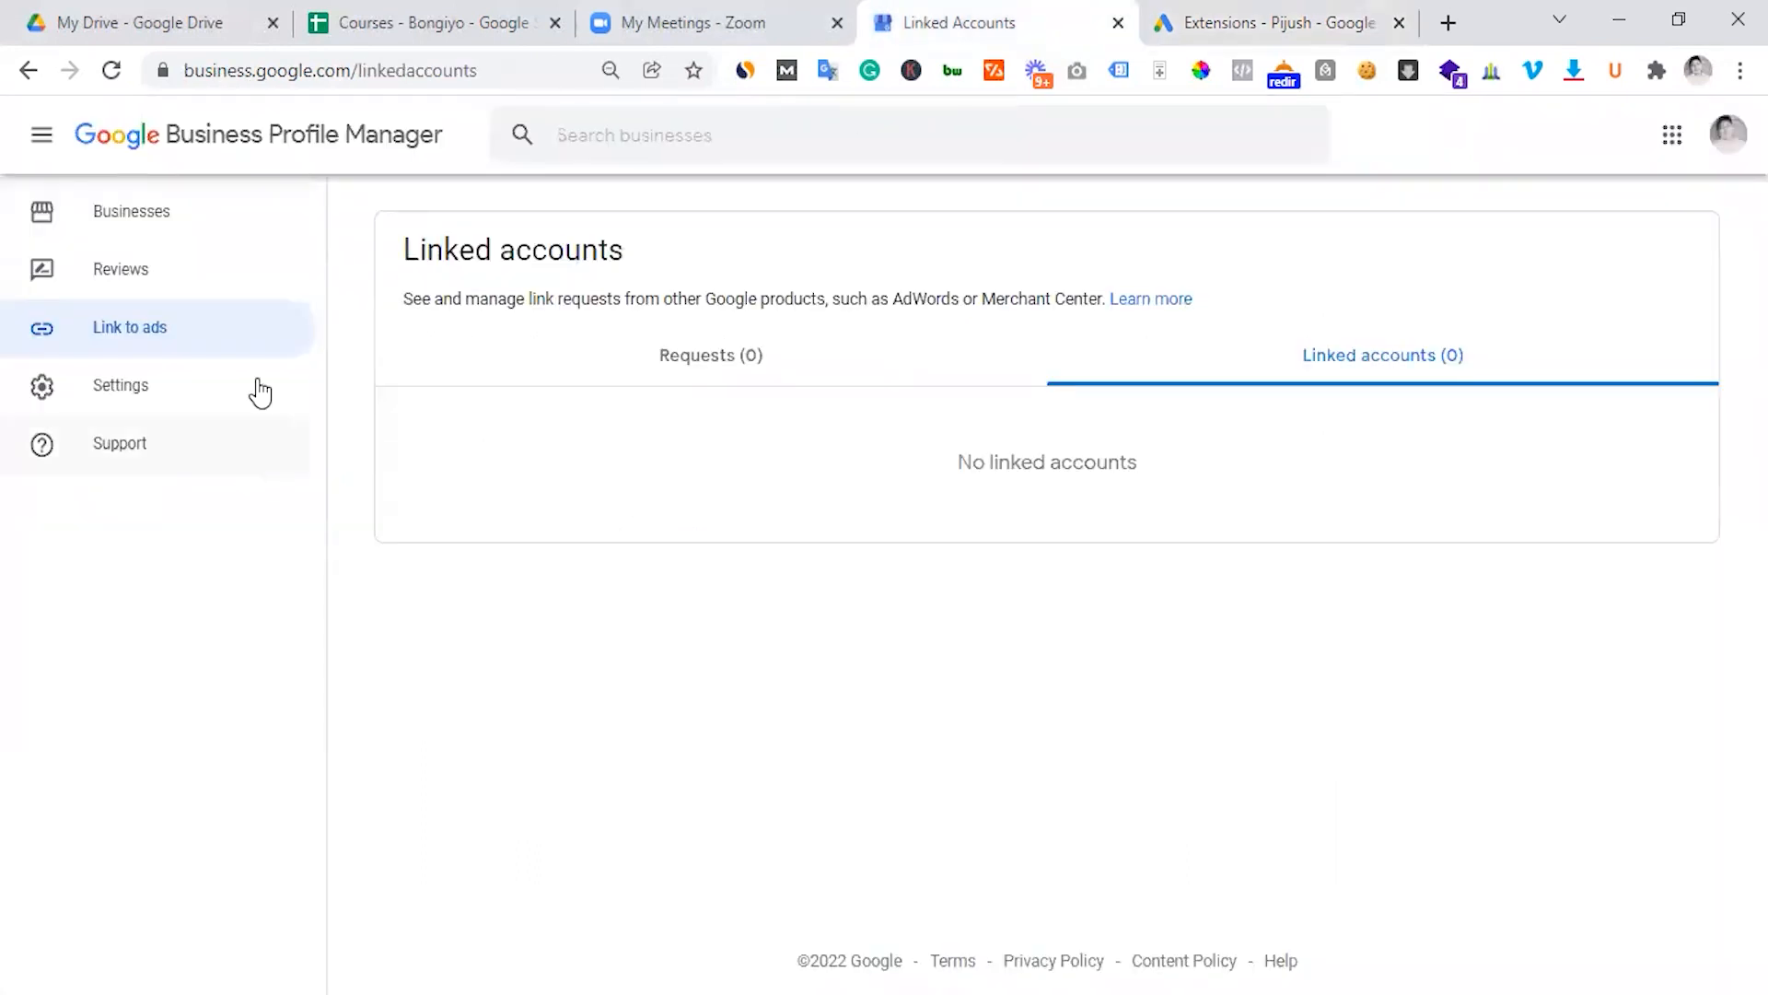
{"action": "left_click", "coordinate": [1235, 16]}
{"action": "left_click", "coordinate": [1073, 15]}
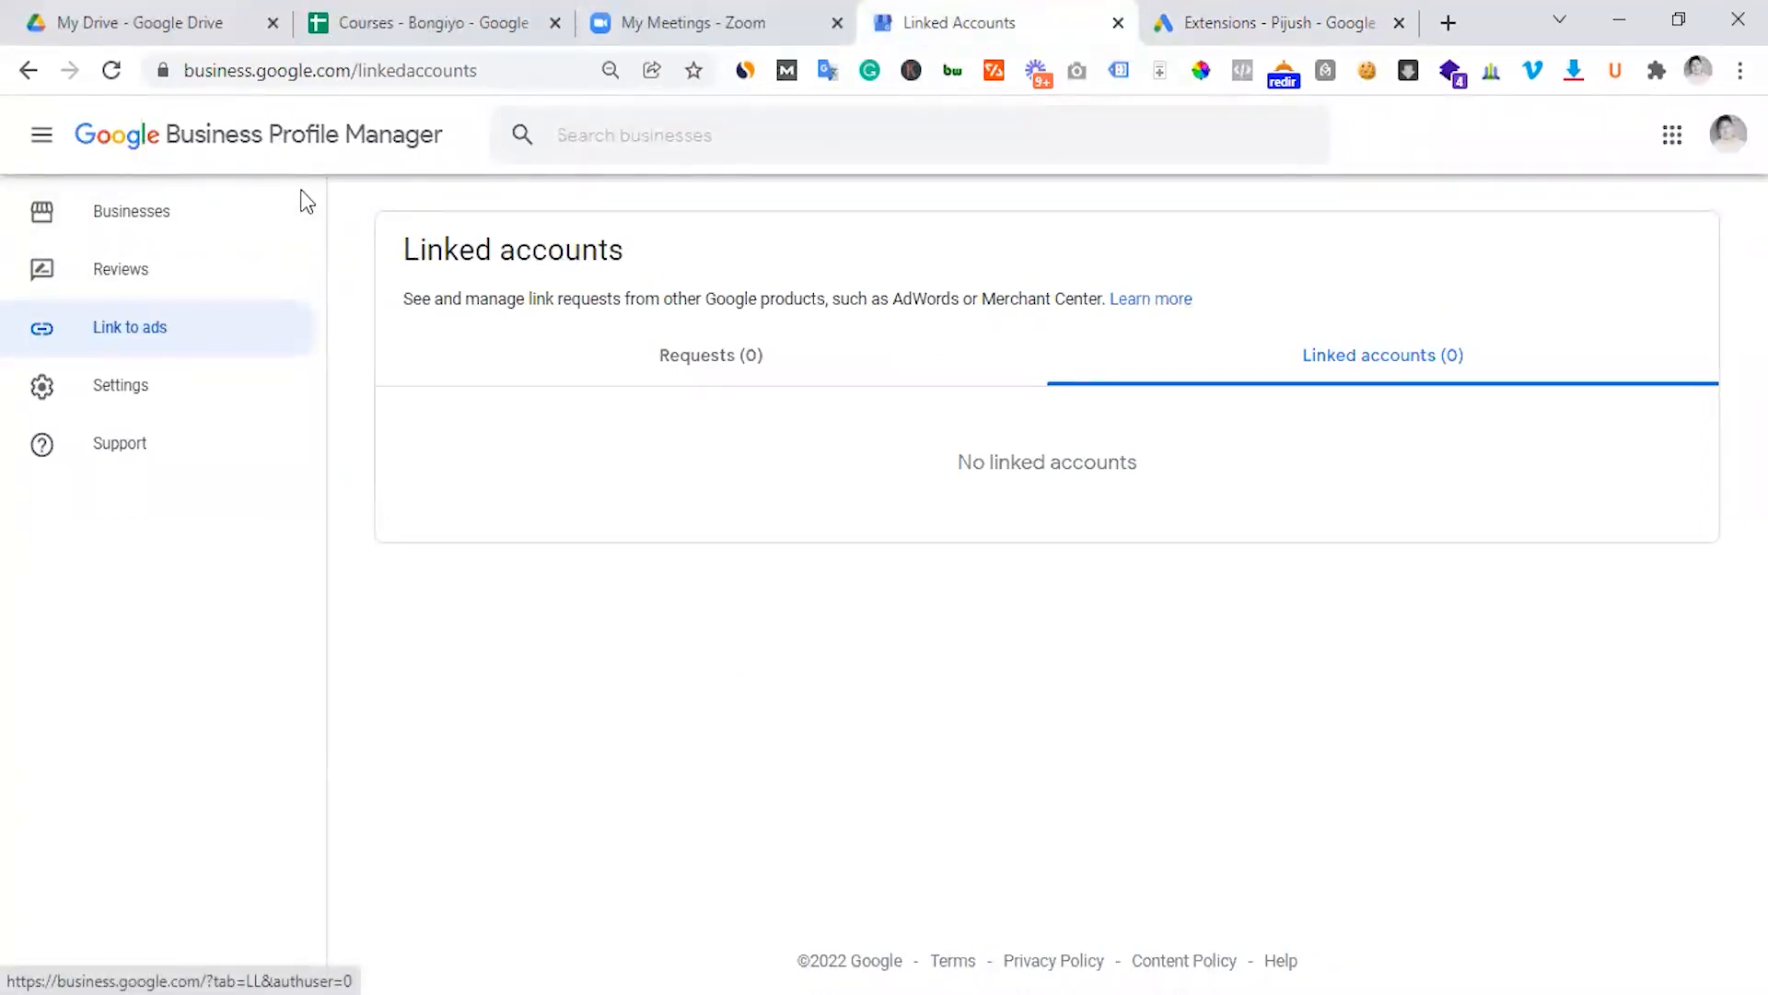
{"action": "left_click", "coordinate": [1245, 15]}
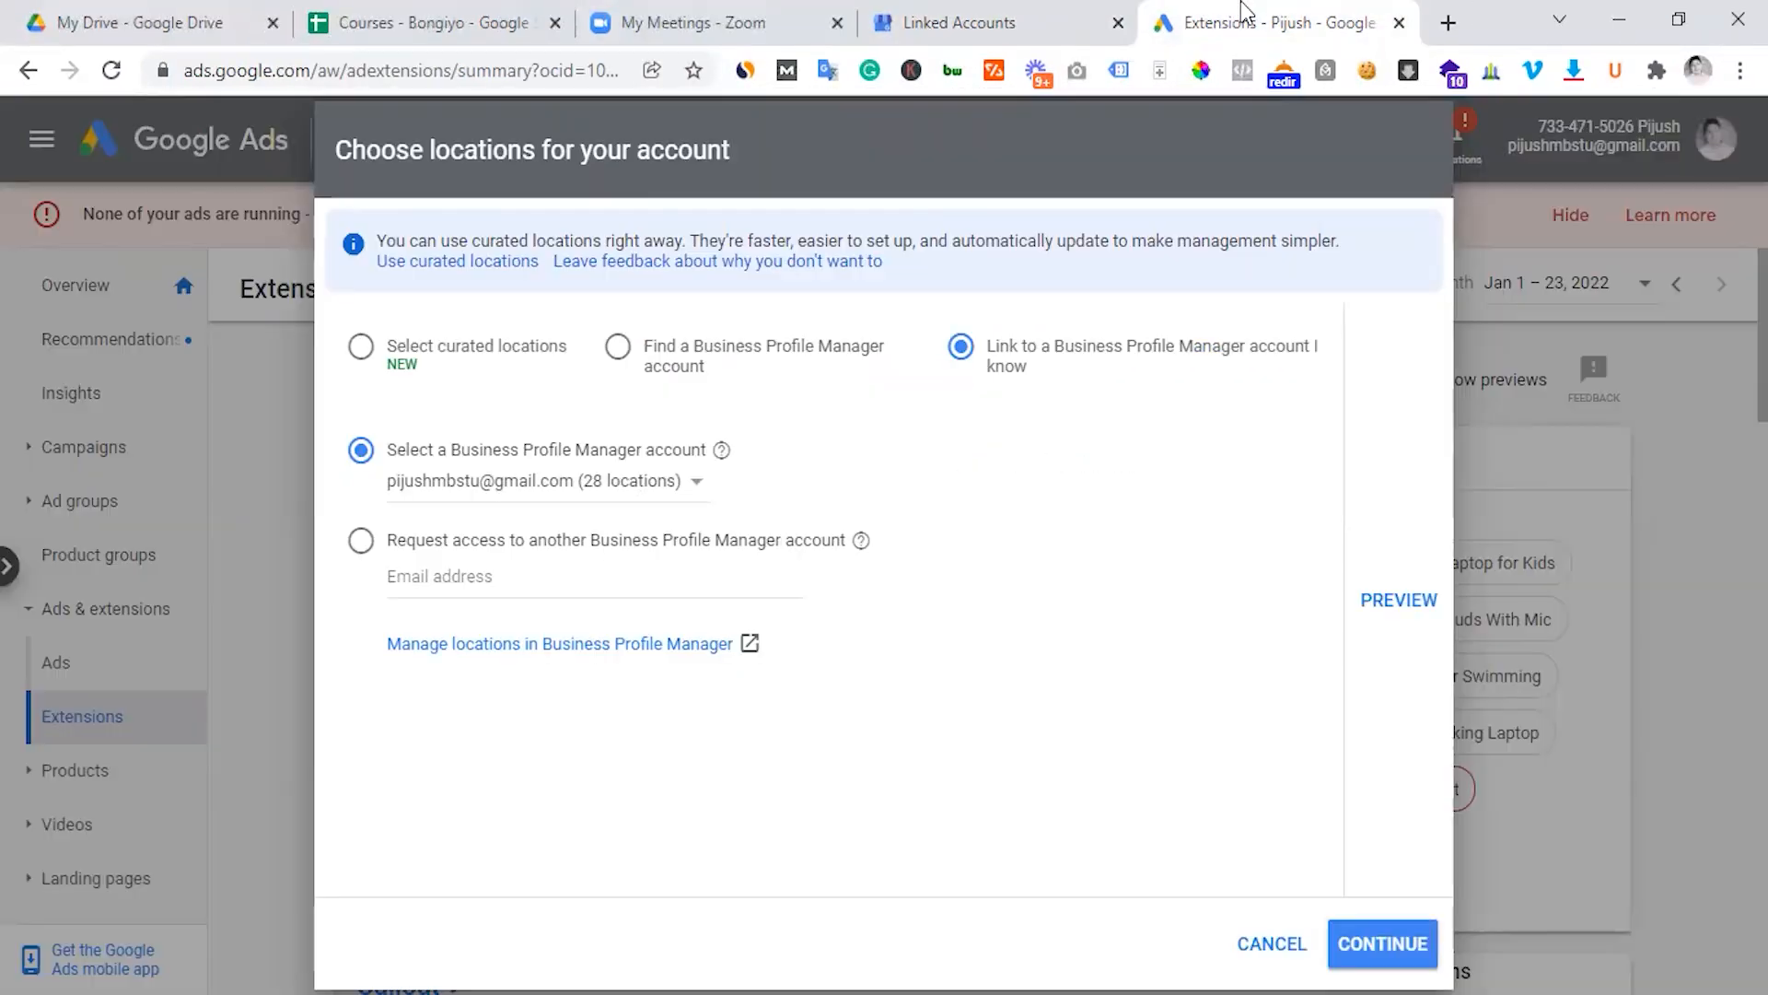
{"action": "left_click", "coordinate": [641, 504]}
{"action": "left_click", "coordinate": [538, 516]}
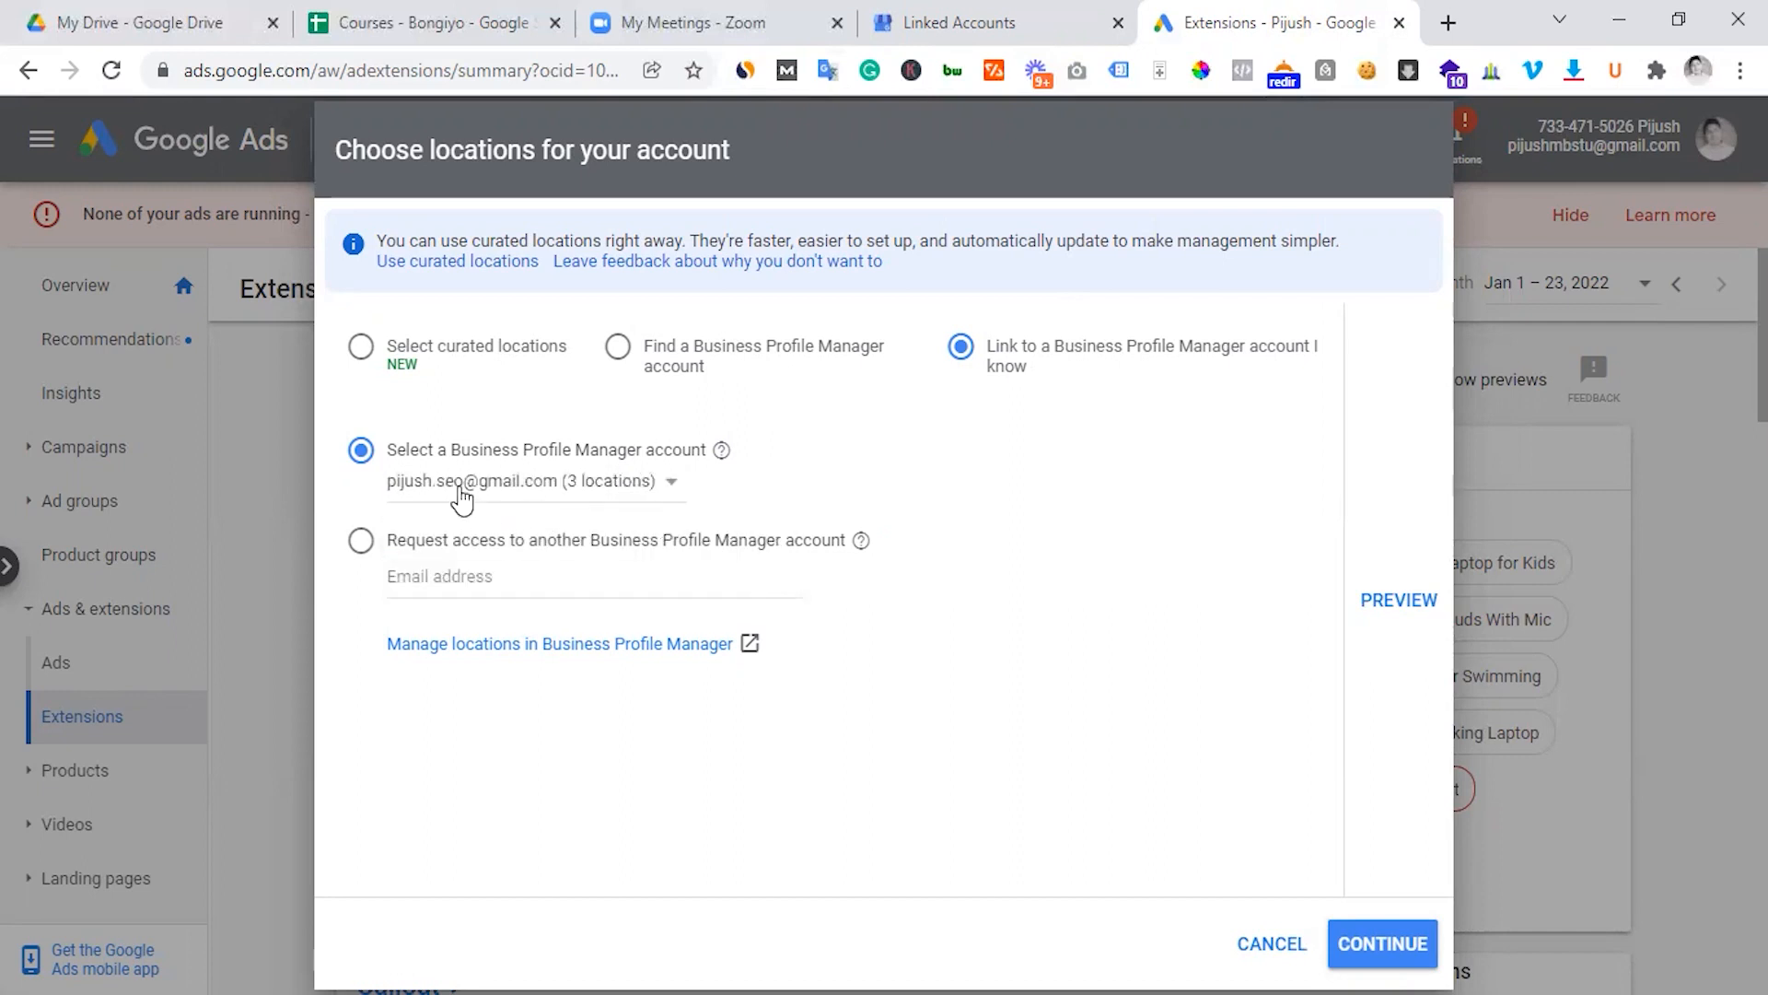
In Business Profile Manager, filter the businesses to verified ones and look over the Bongiyo dashboard and its navigation options.
{"action": "left_click", "coordinate": [1018, 15]}
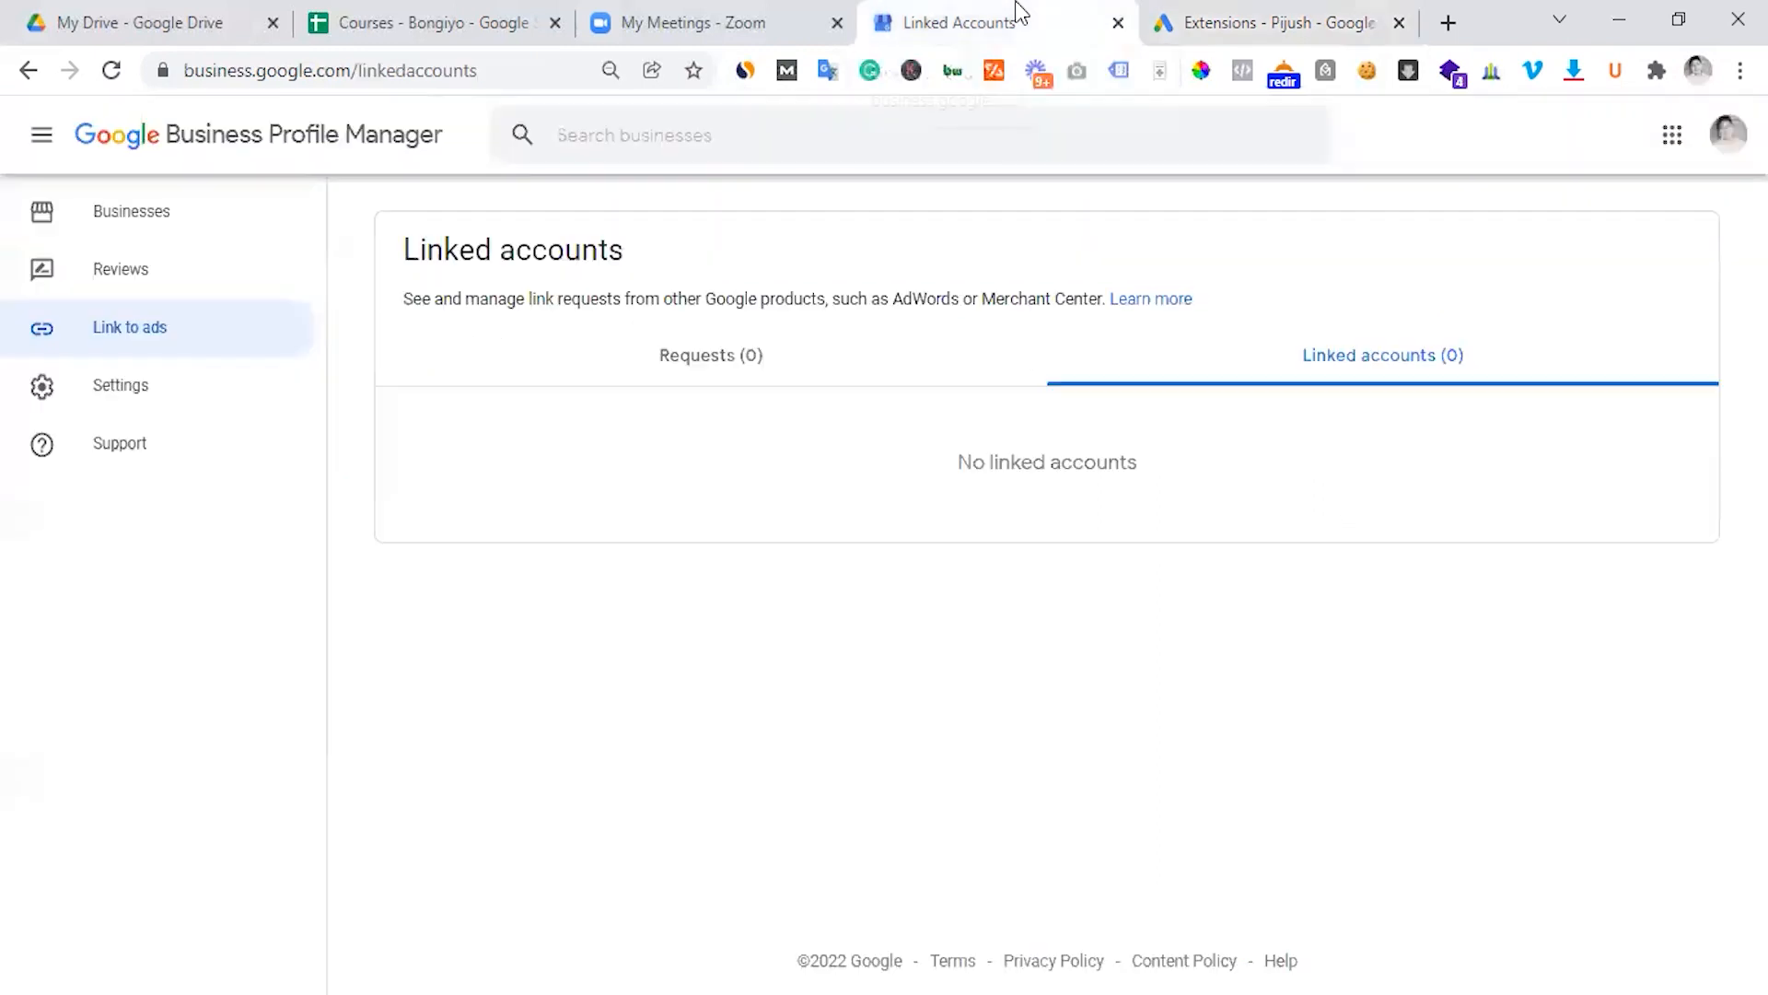
{"action": "left_click", "coordinate": [333, 143]}
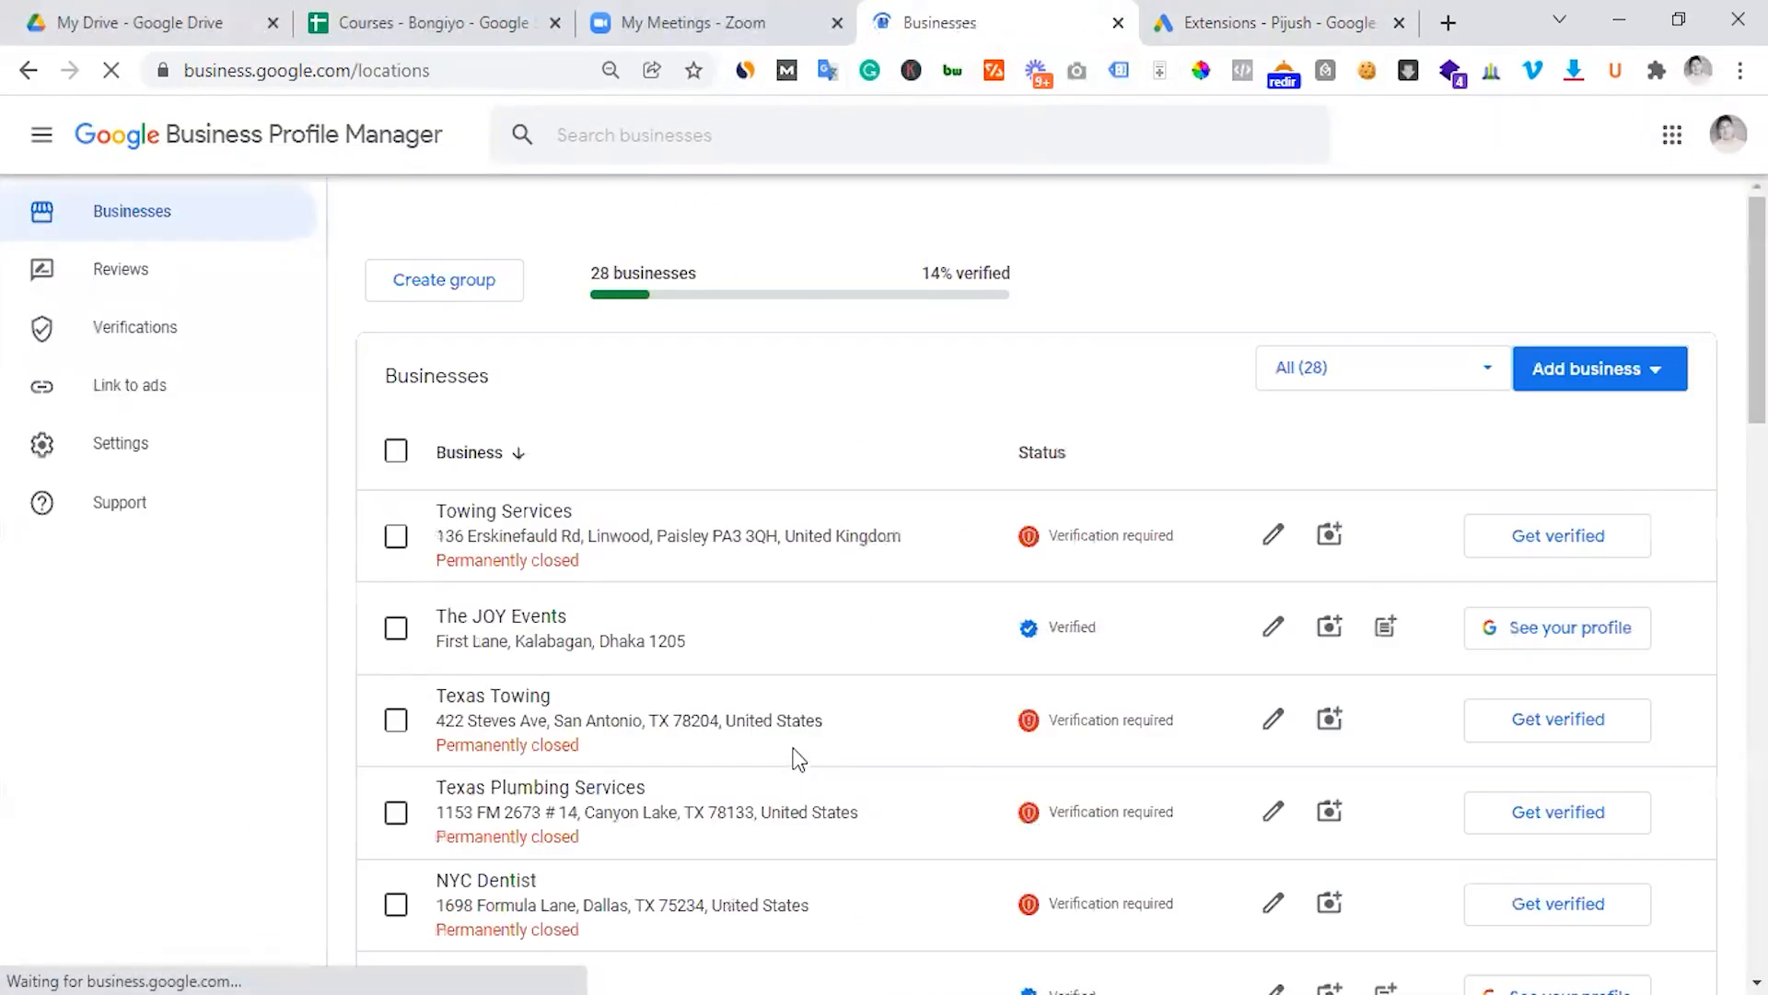
{"action": "left_click", "coordinate": [1377, 373]}
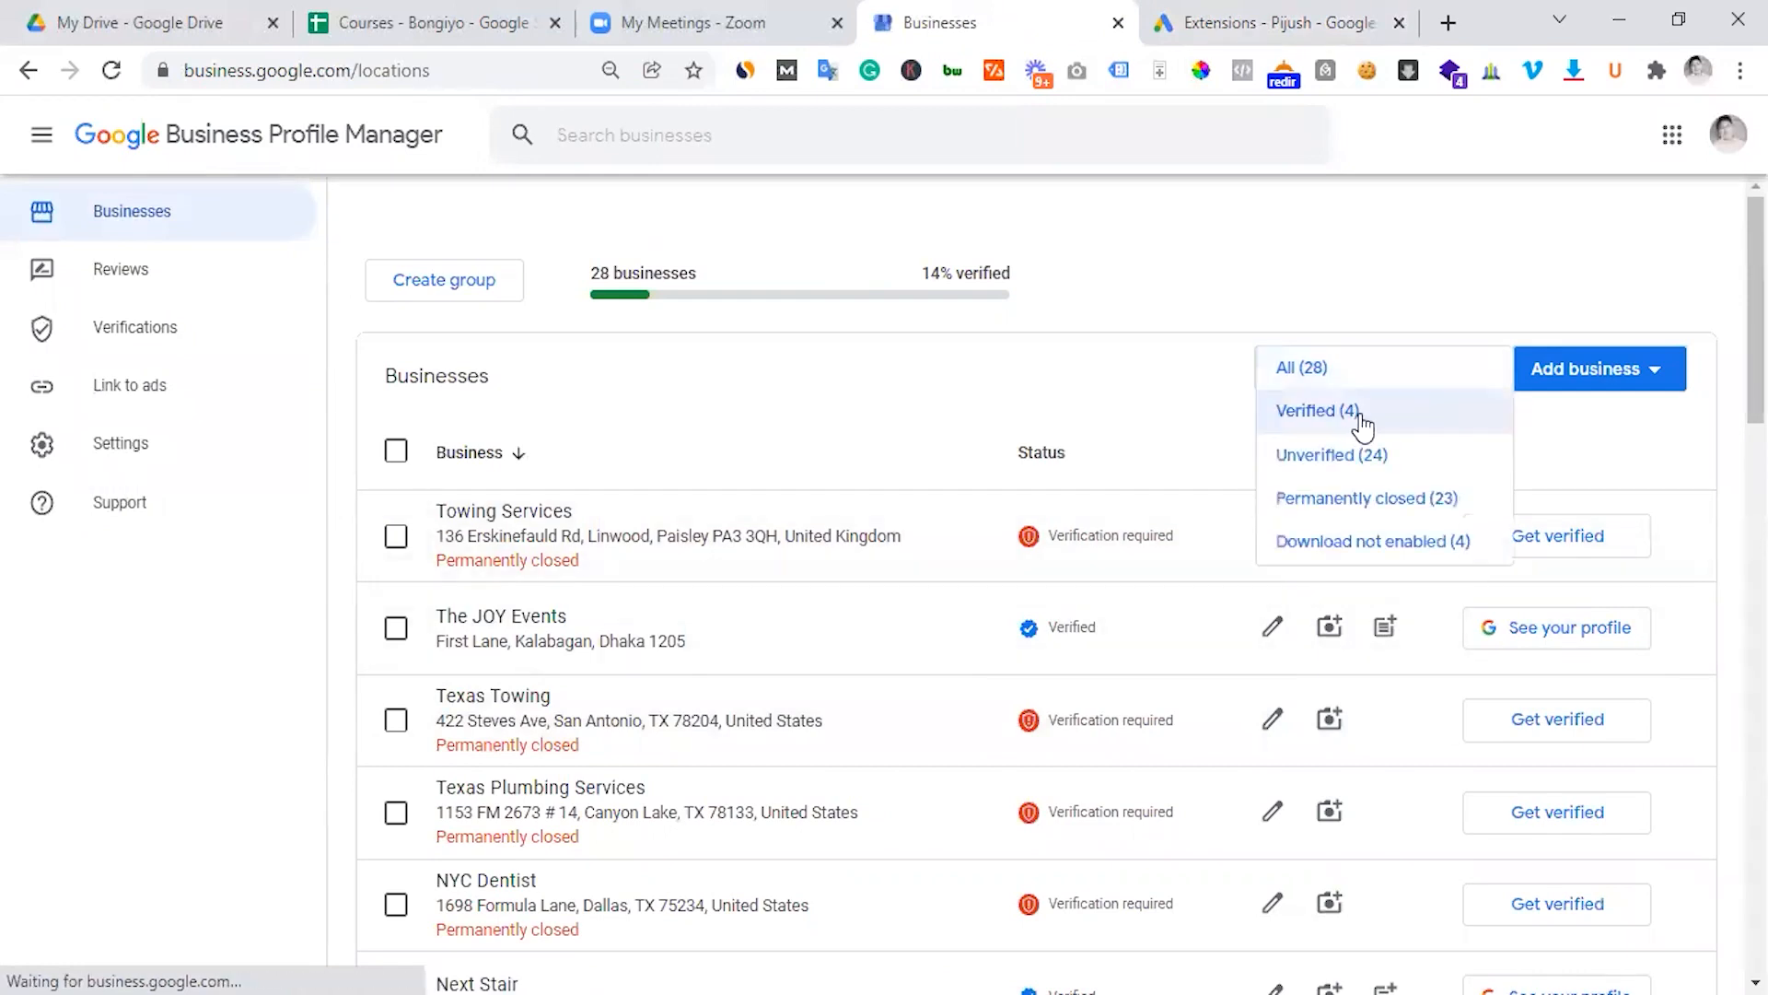
{"action": "left_click", "coordinate": [1358, 409]}
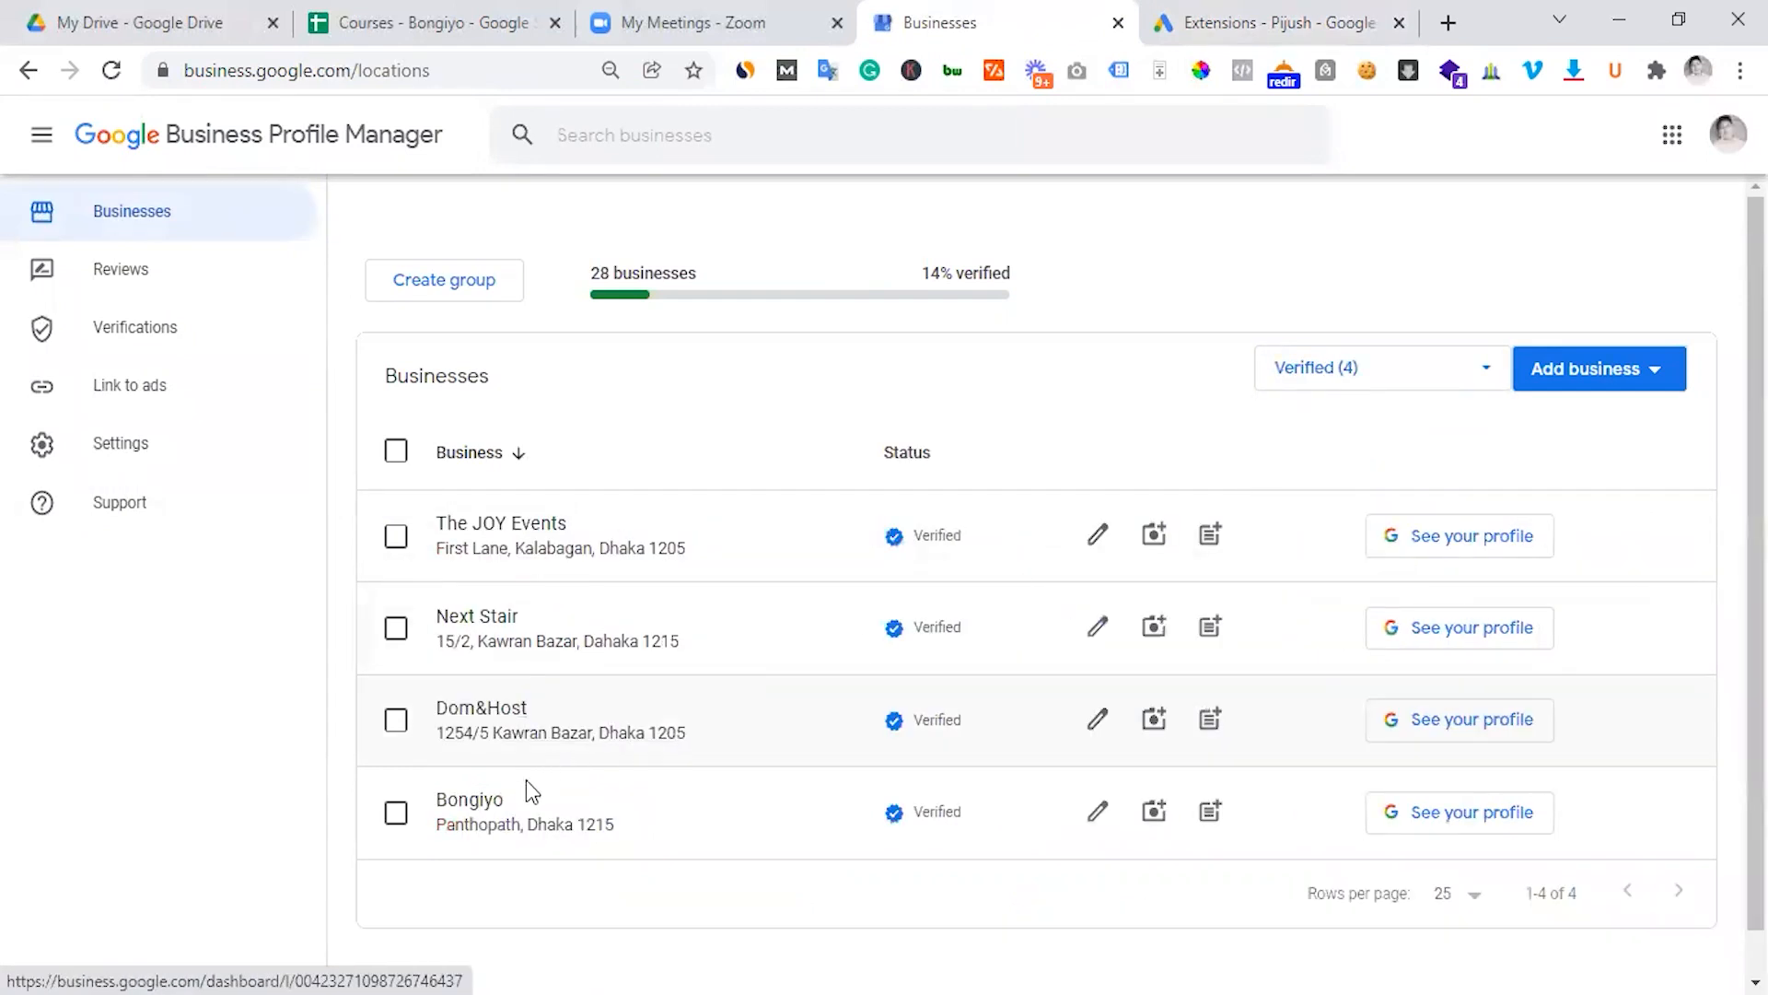
{"action": "left_click", "coordinate": [474, 800]}
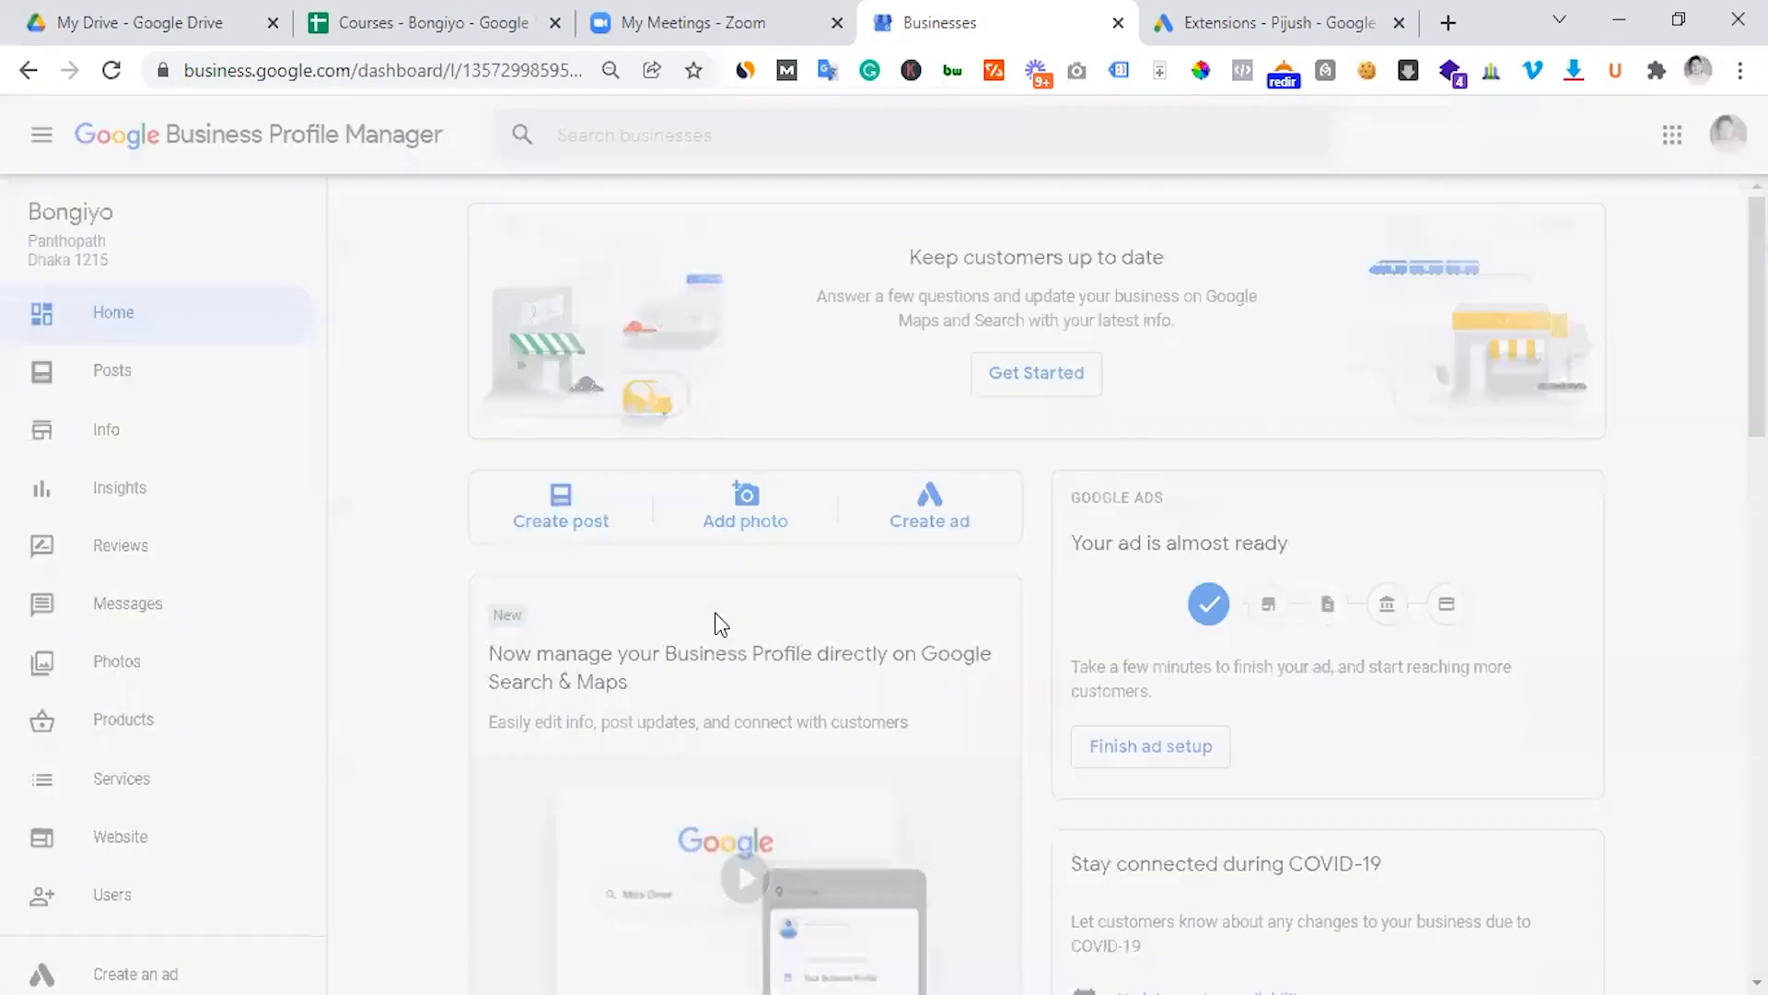
{"action": "scroll", "coordinate": [246, 663], "scroll_direction": "down", "scroll_amount": 4}
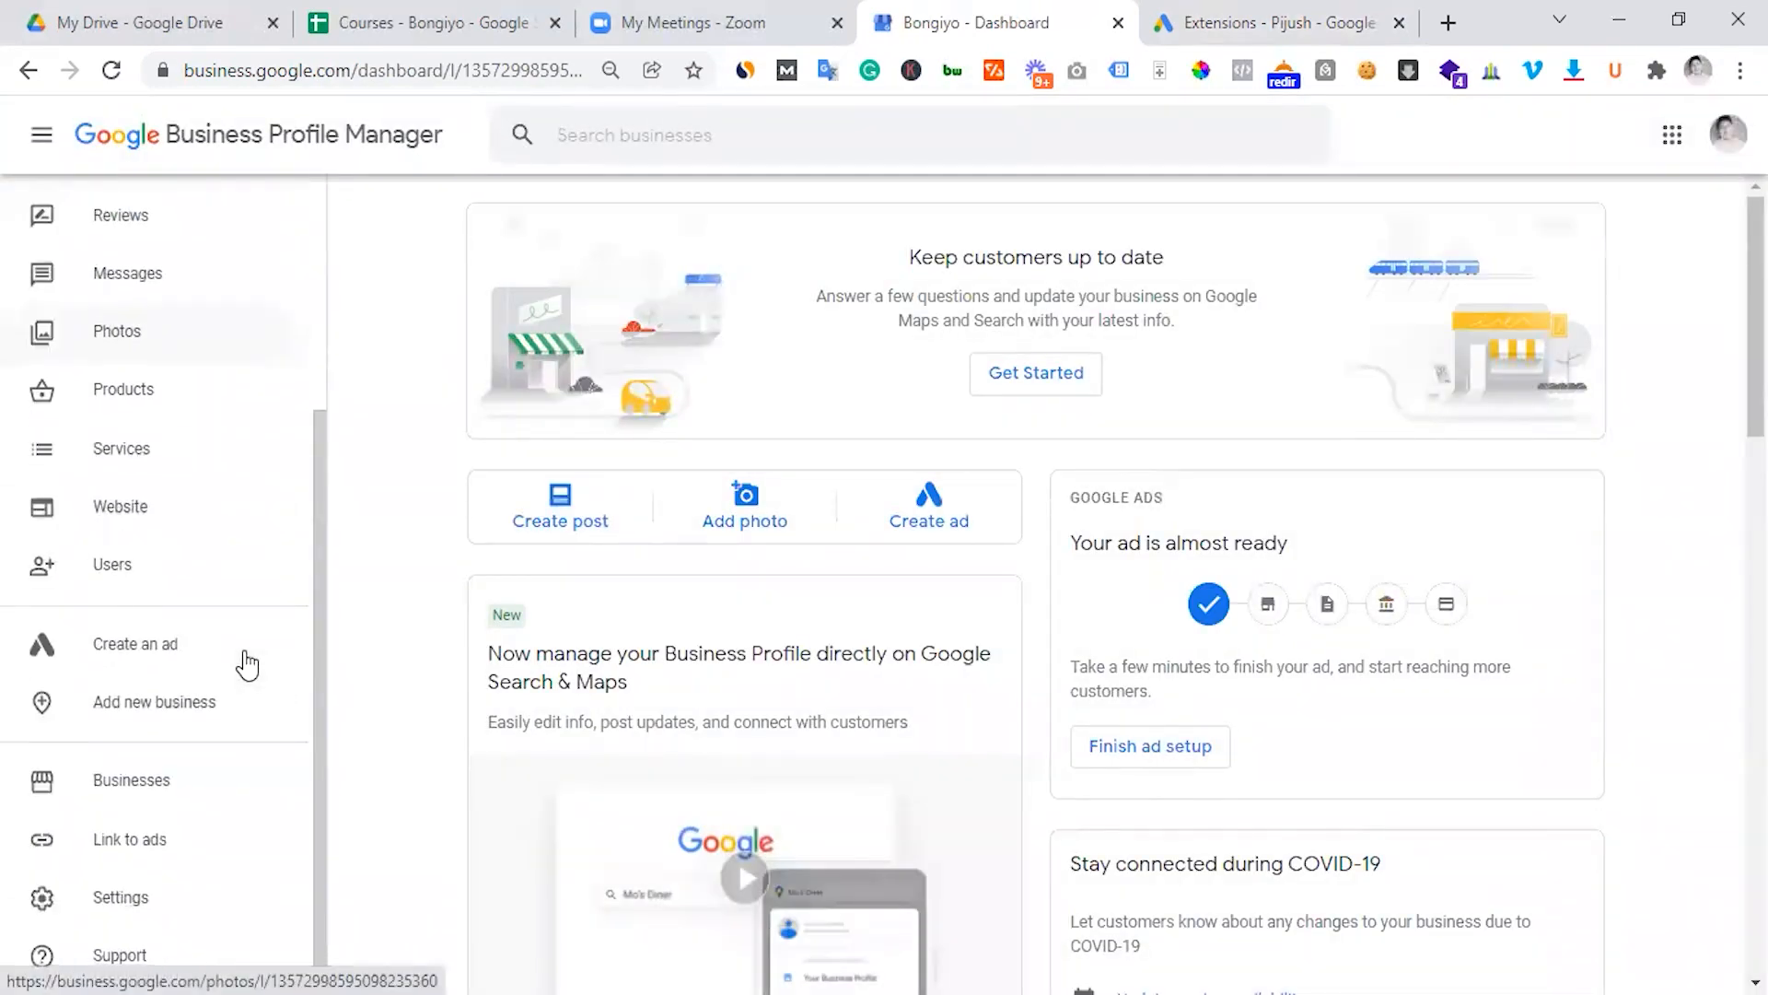
{"action": "scroll", "coordinate": [285, 742], "scroll_direction": "up", "scroll_amount": 3}
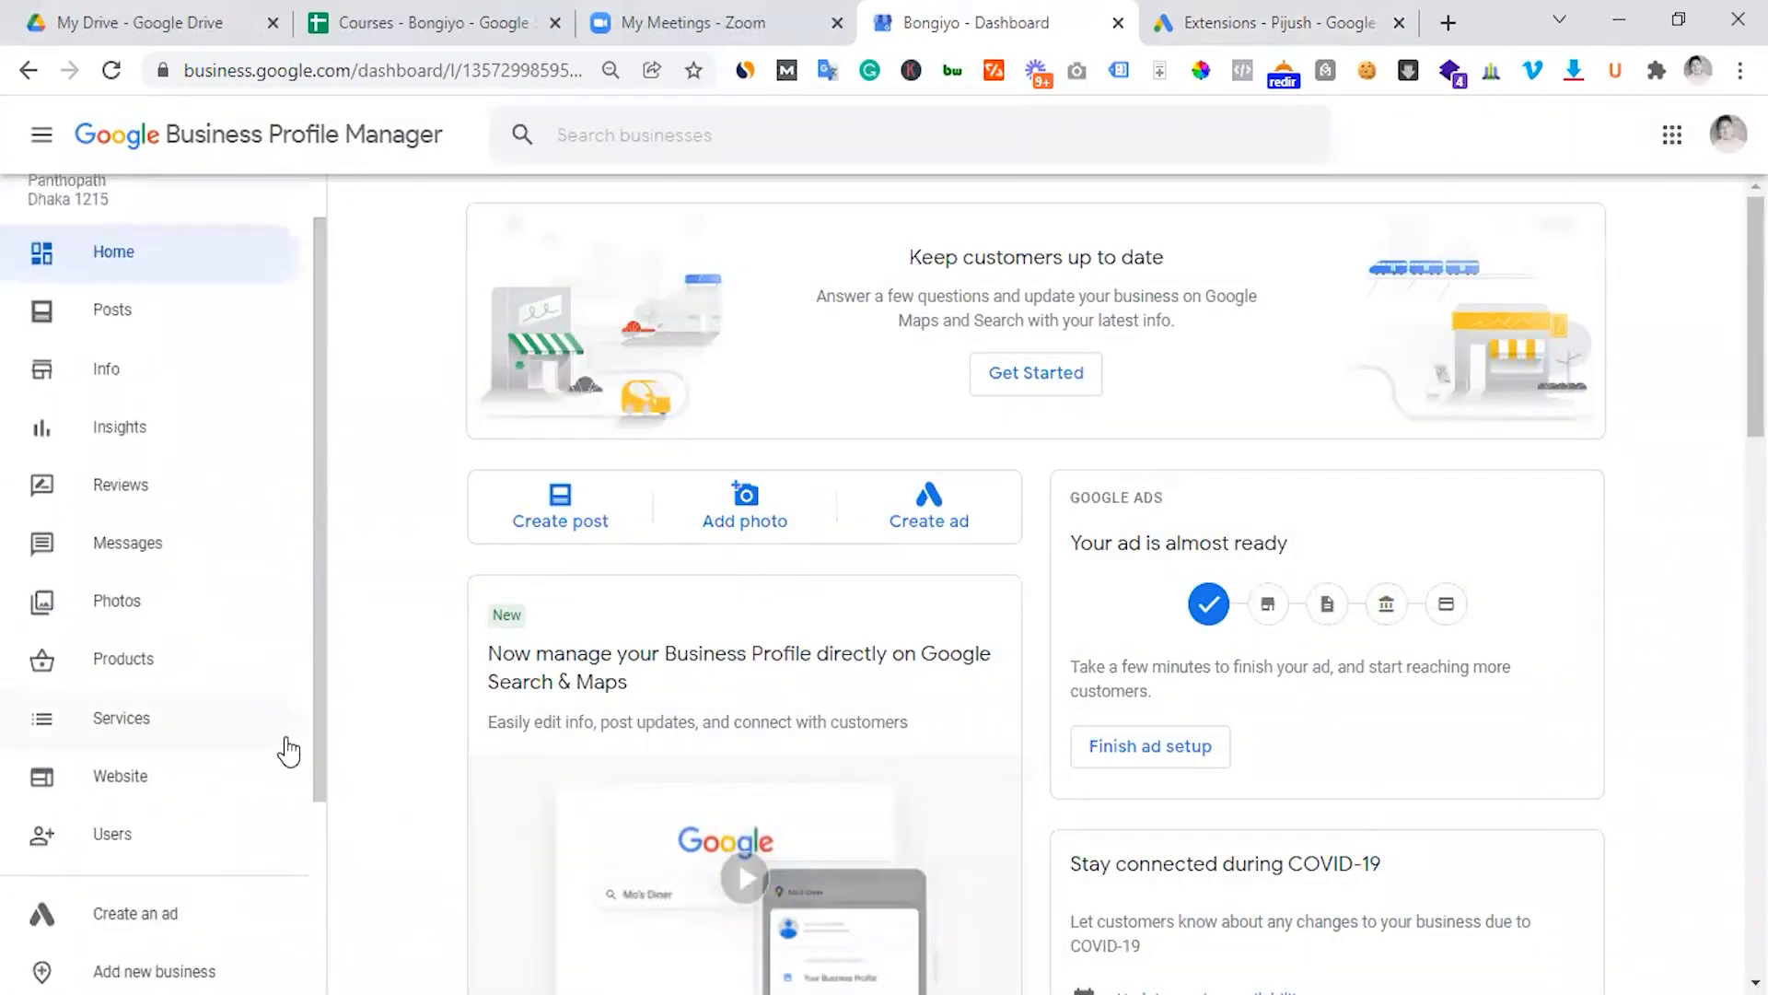
Switch back to Google Ads and review the Business Profile Manager accounts available for the location extension.
{"action": "left_click", "coordinate": [1301, 14]}
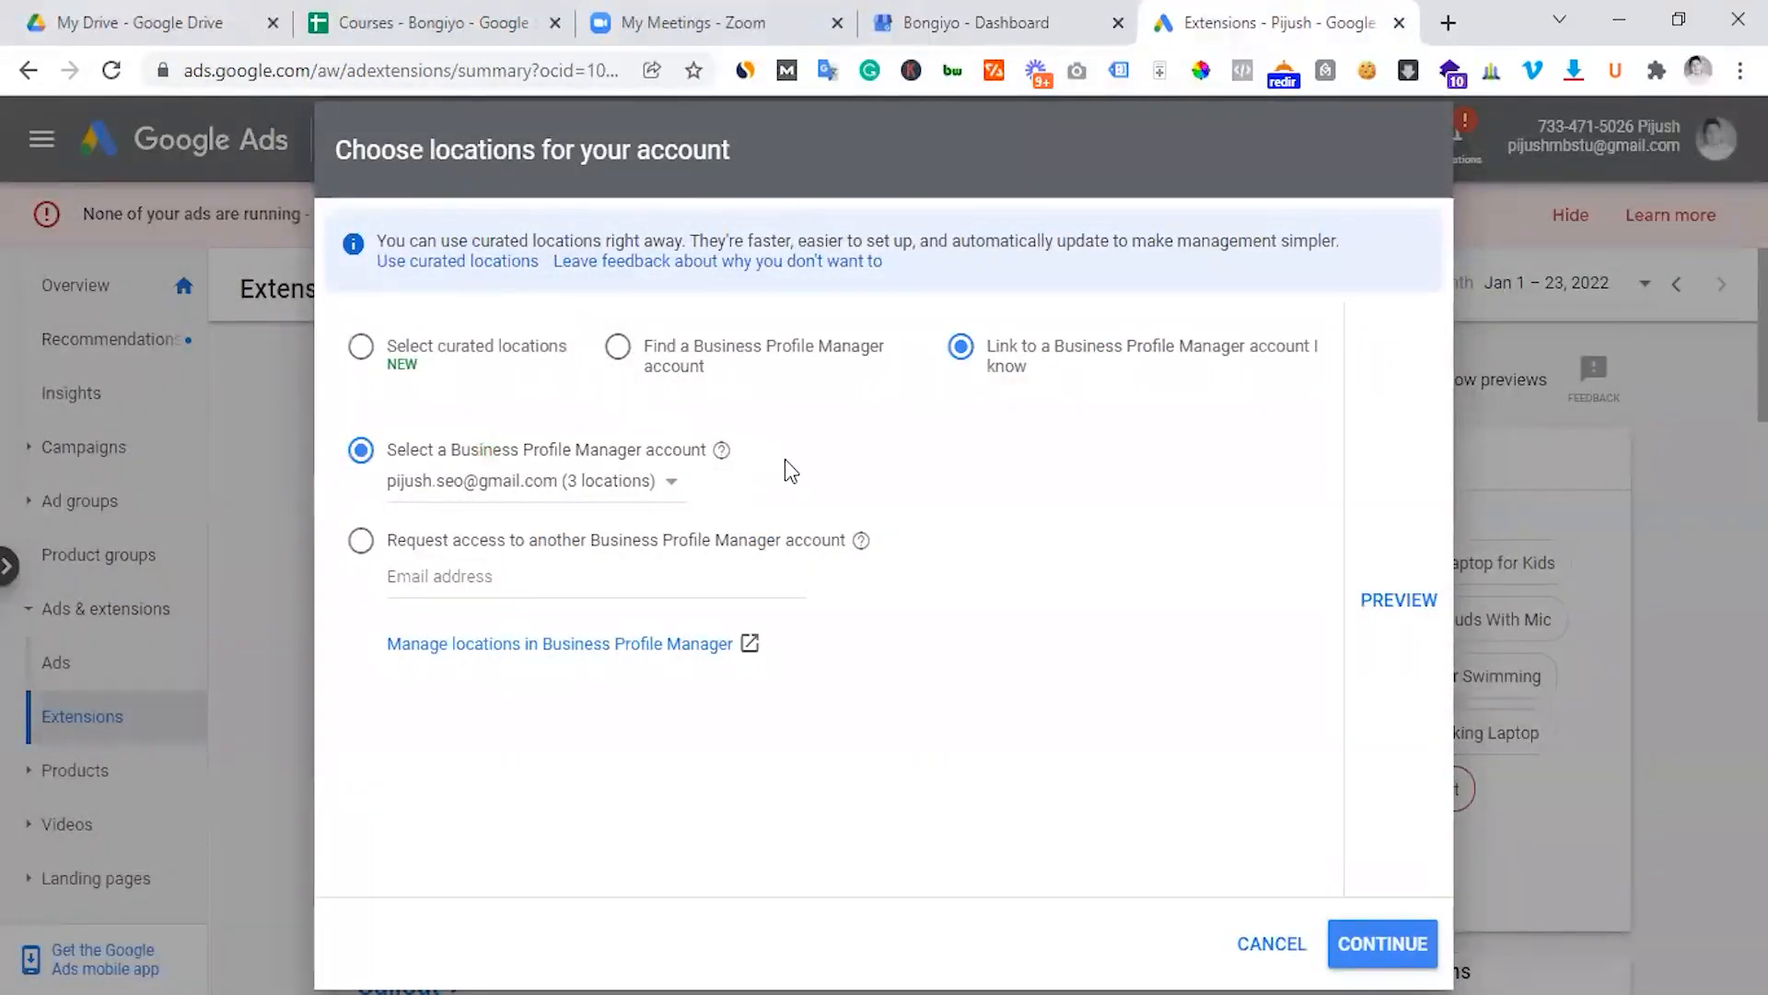
{"action": "left_click", "coordinate": [589, 481]}
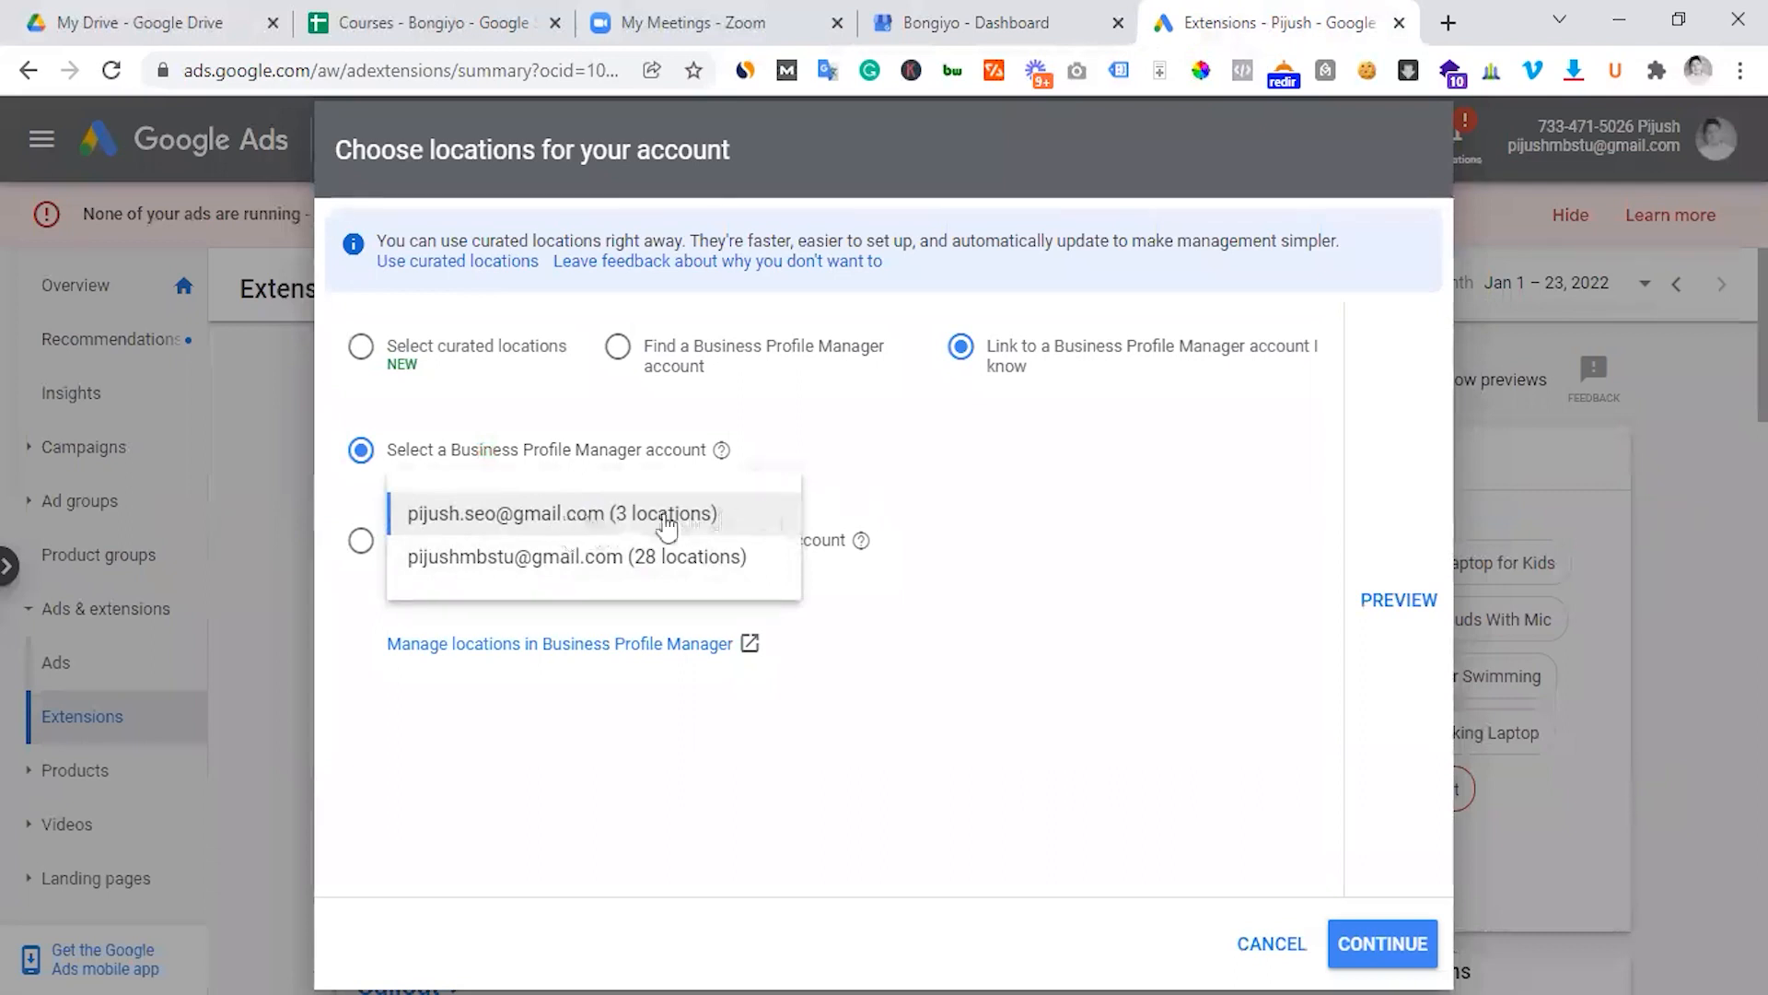
{"action": "left_click", "coordinate": [964, 659]}
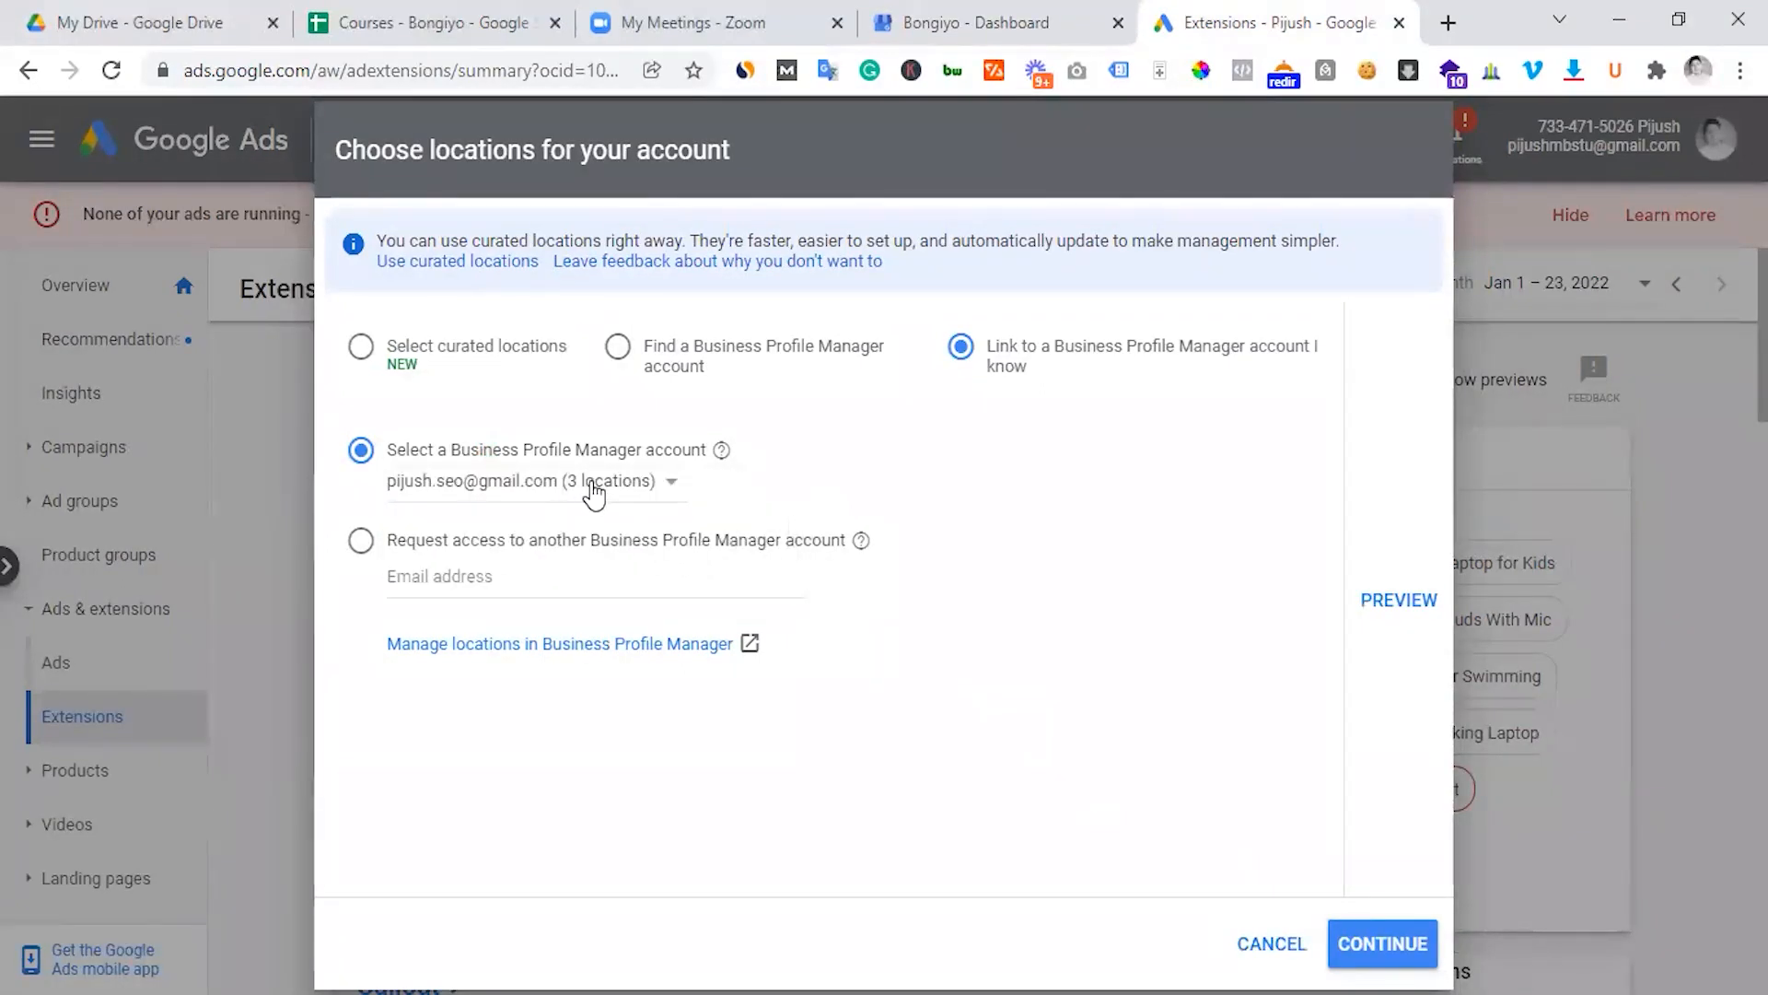
Select the Business Profile Manager account with 28 locations, continue, and look through the list of locations it would sync.
{"action": "left_click", "coordinate": [592, 486]}
{"action": "left_click", "coordinate": [594, 562]}
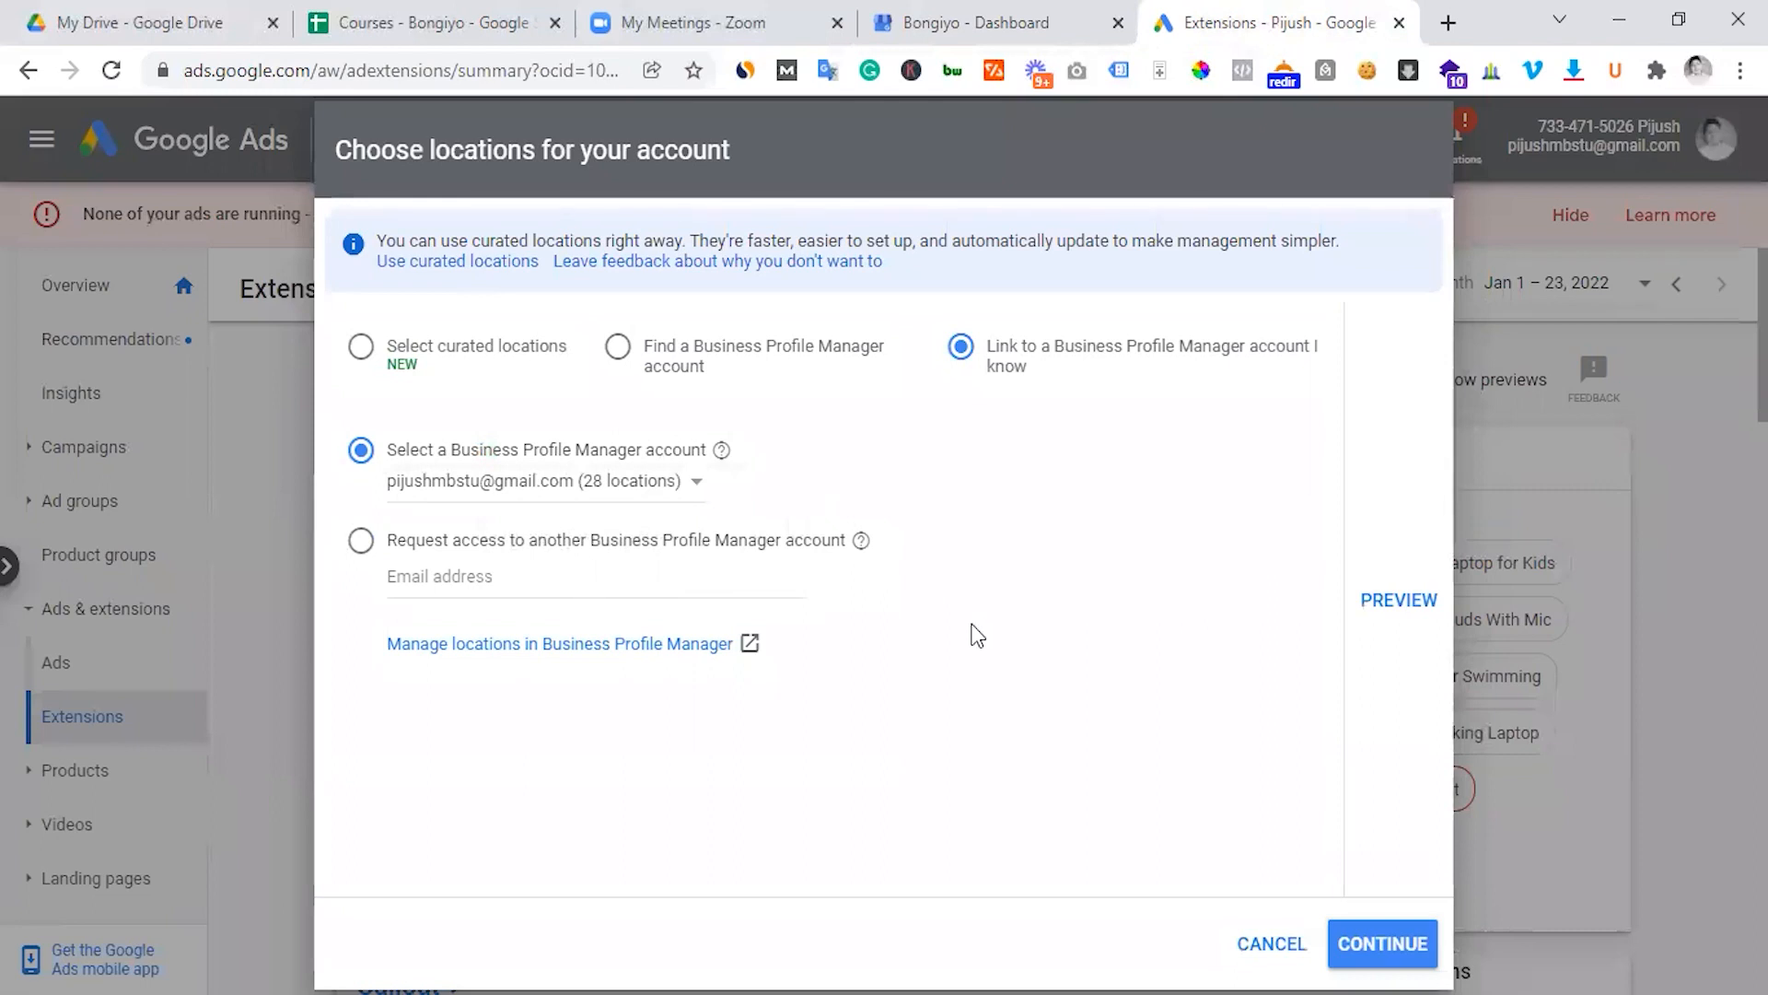
{"action": "left_click", "coordinate": [1343, 941]}
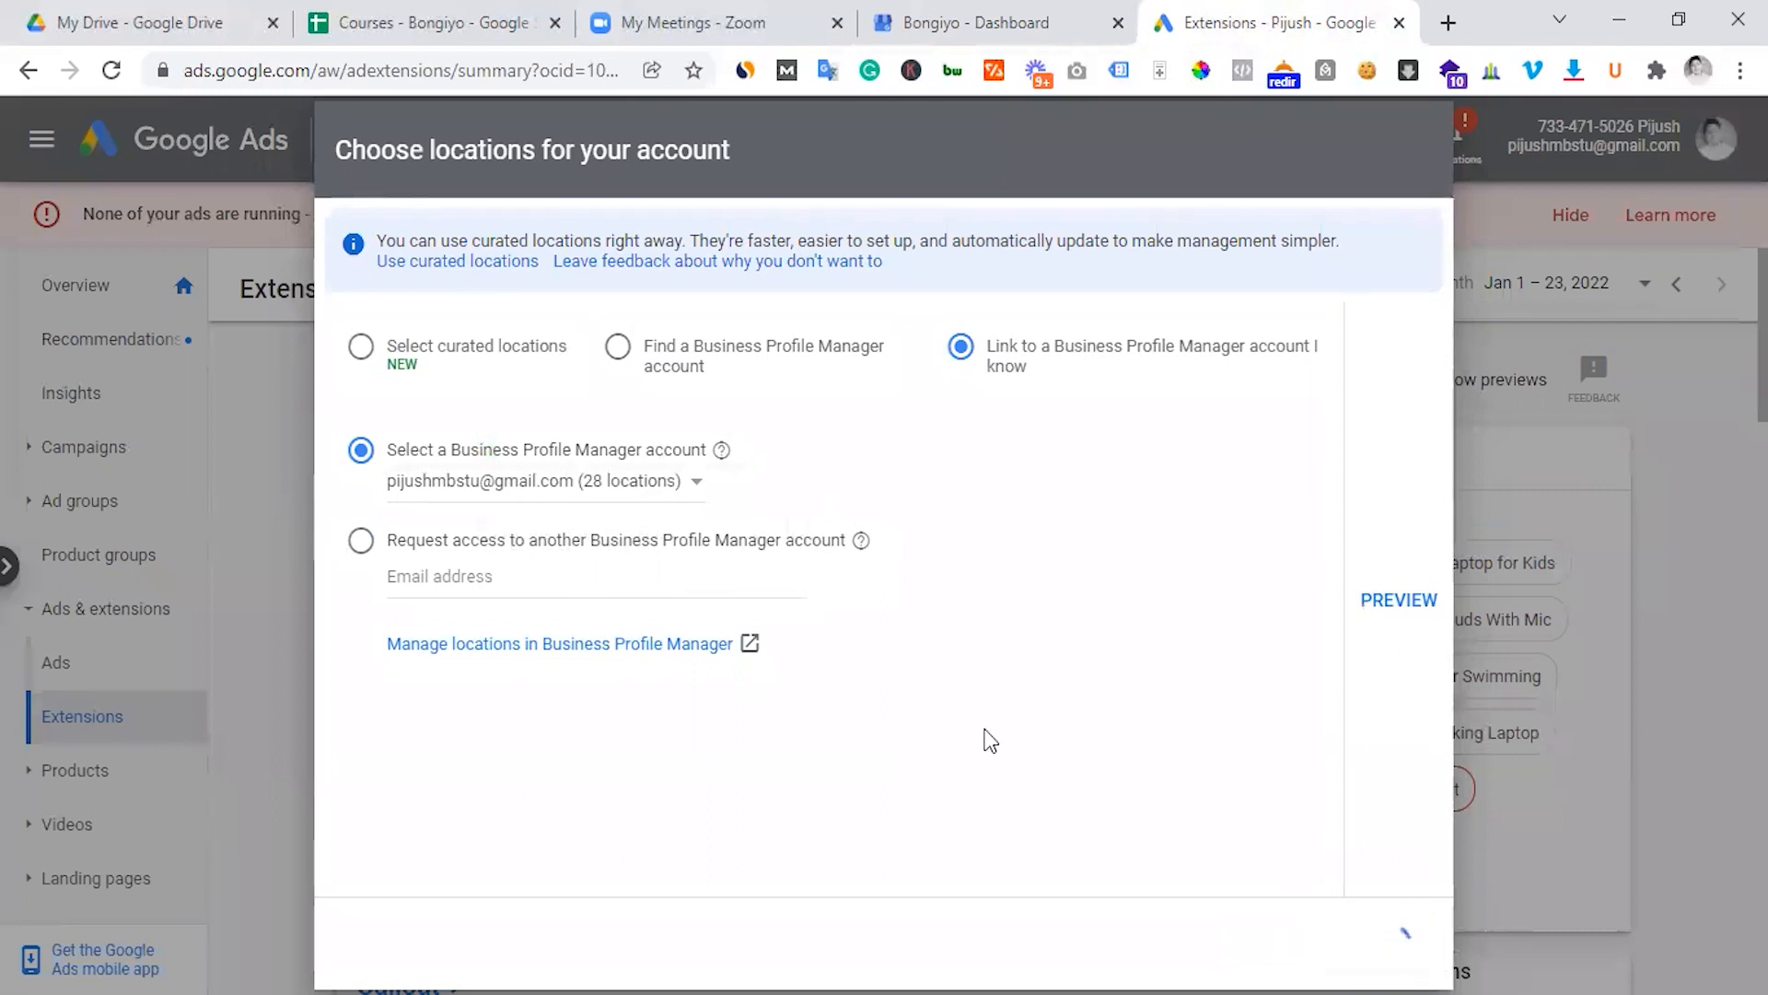
{"action": "scroll", "coordinate": [644, 557], "scroll_direction": "down", "scroll_amount": 3}
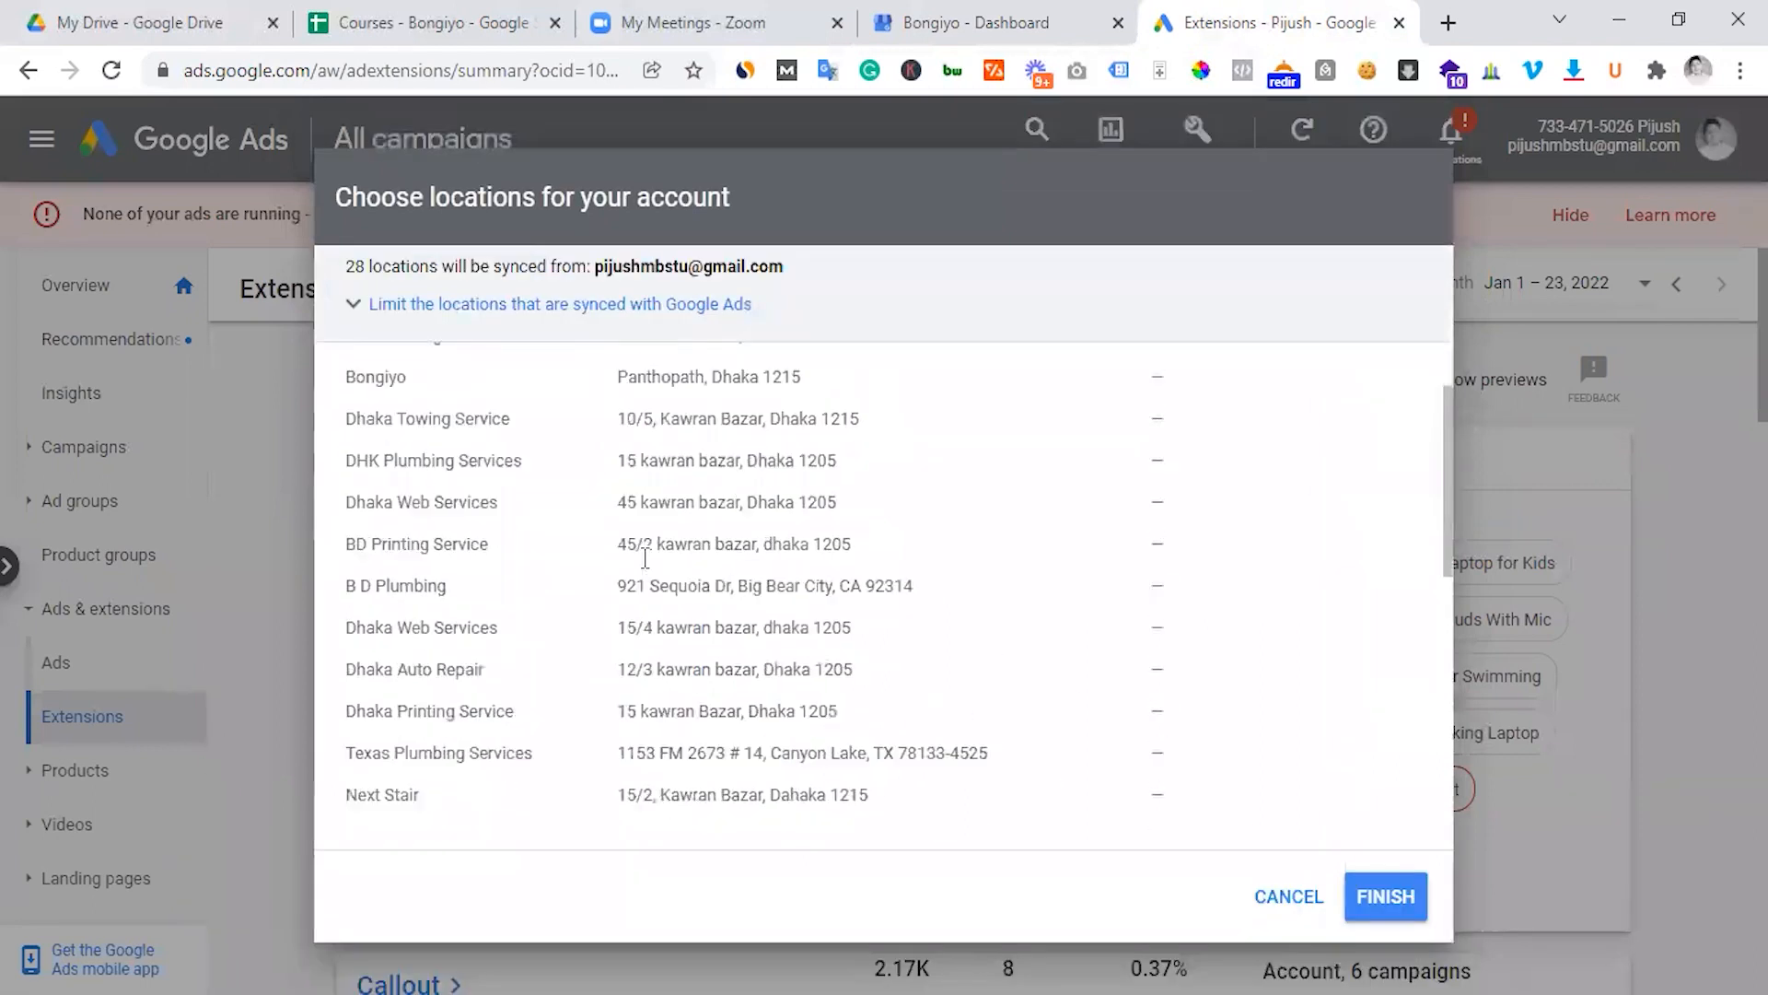
{"action": "scroll", "coordinate": [645, 558], "scroll_direction": "down", "scroll_amount": 5}
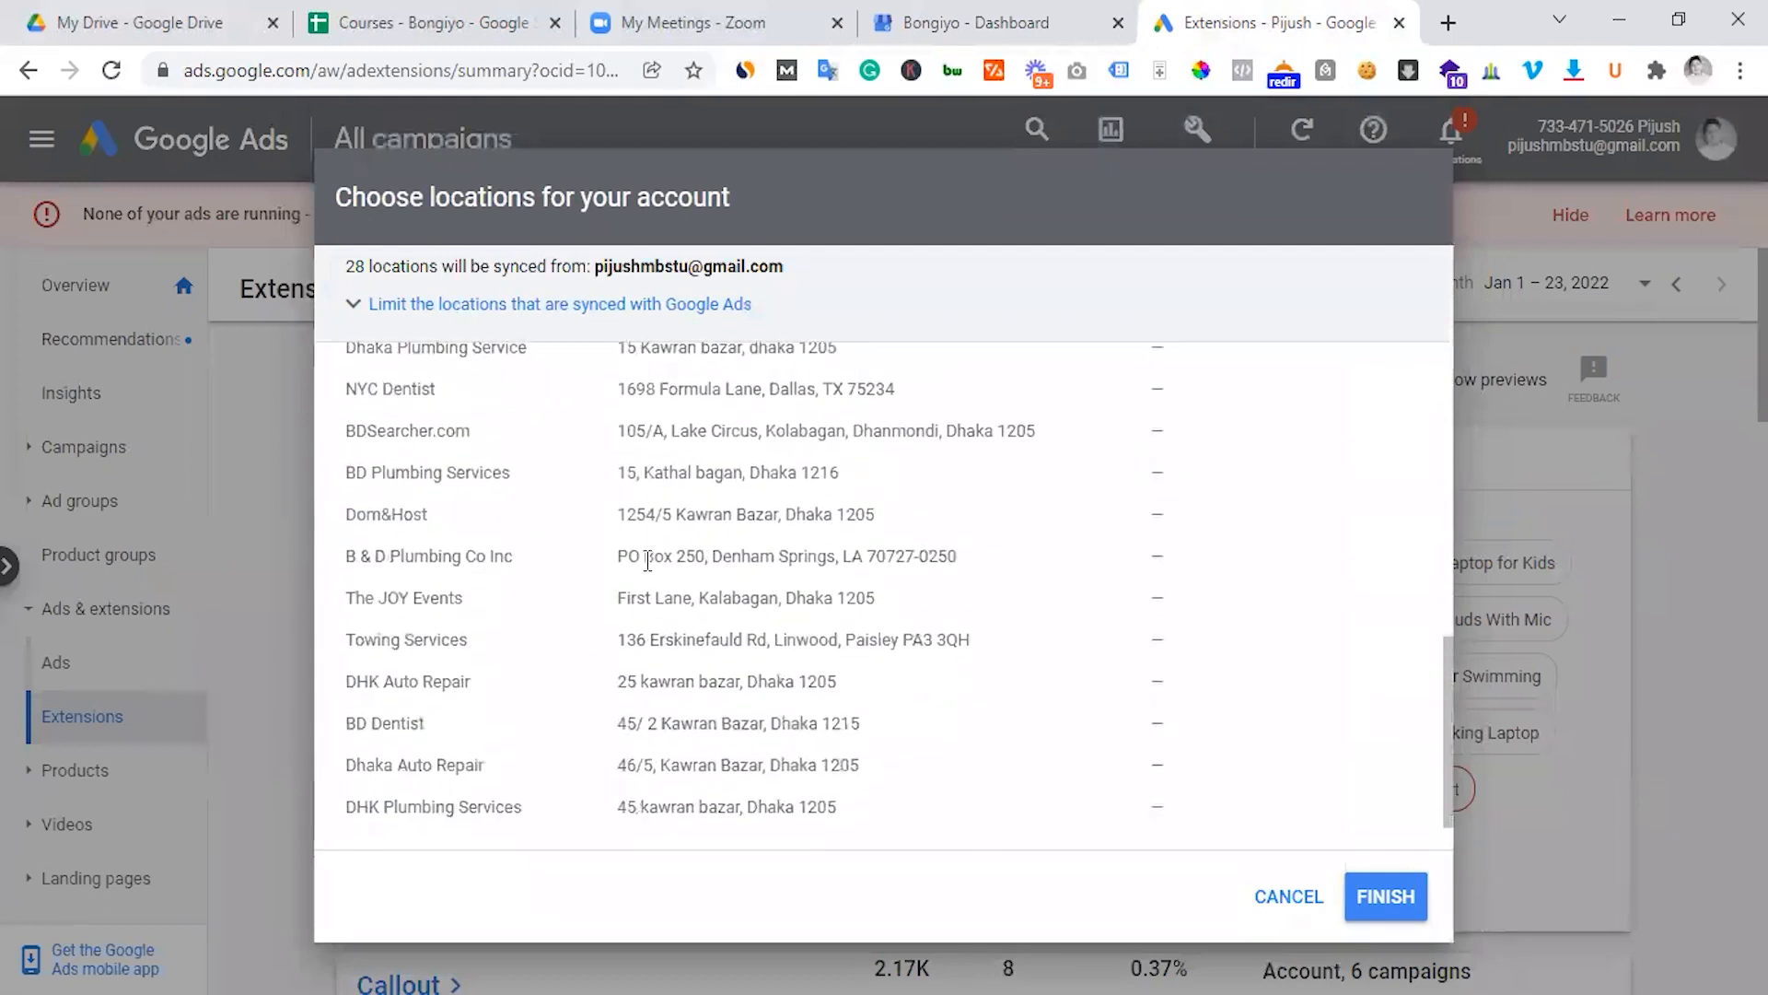
{"action": "scroll", "coordinate": [647, 560], "scroll_direction": "up", "scroll_amount": 10}
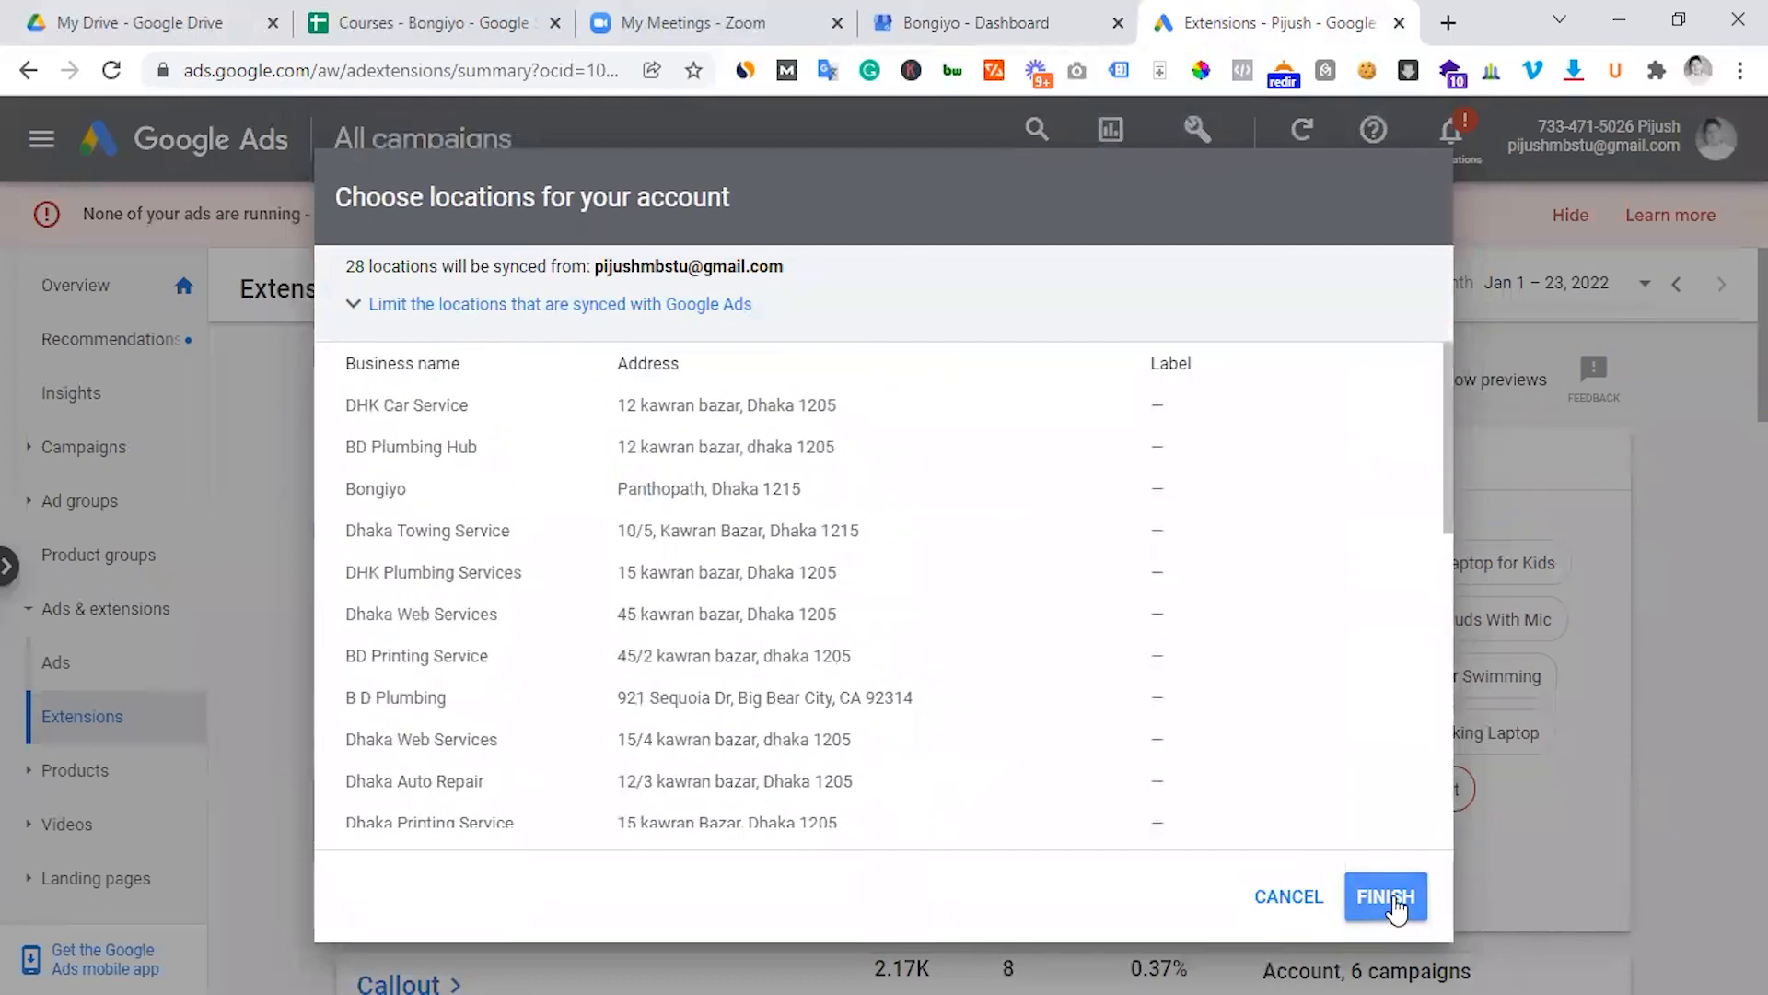
Limit the synced locations to the business name Bongiyo, copied from Business Profile Manager, and check the filtered list.
{"action": "left_click", "coordinate": [472, 317]}
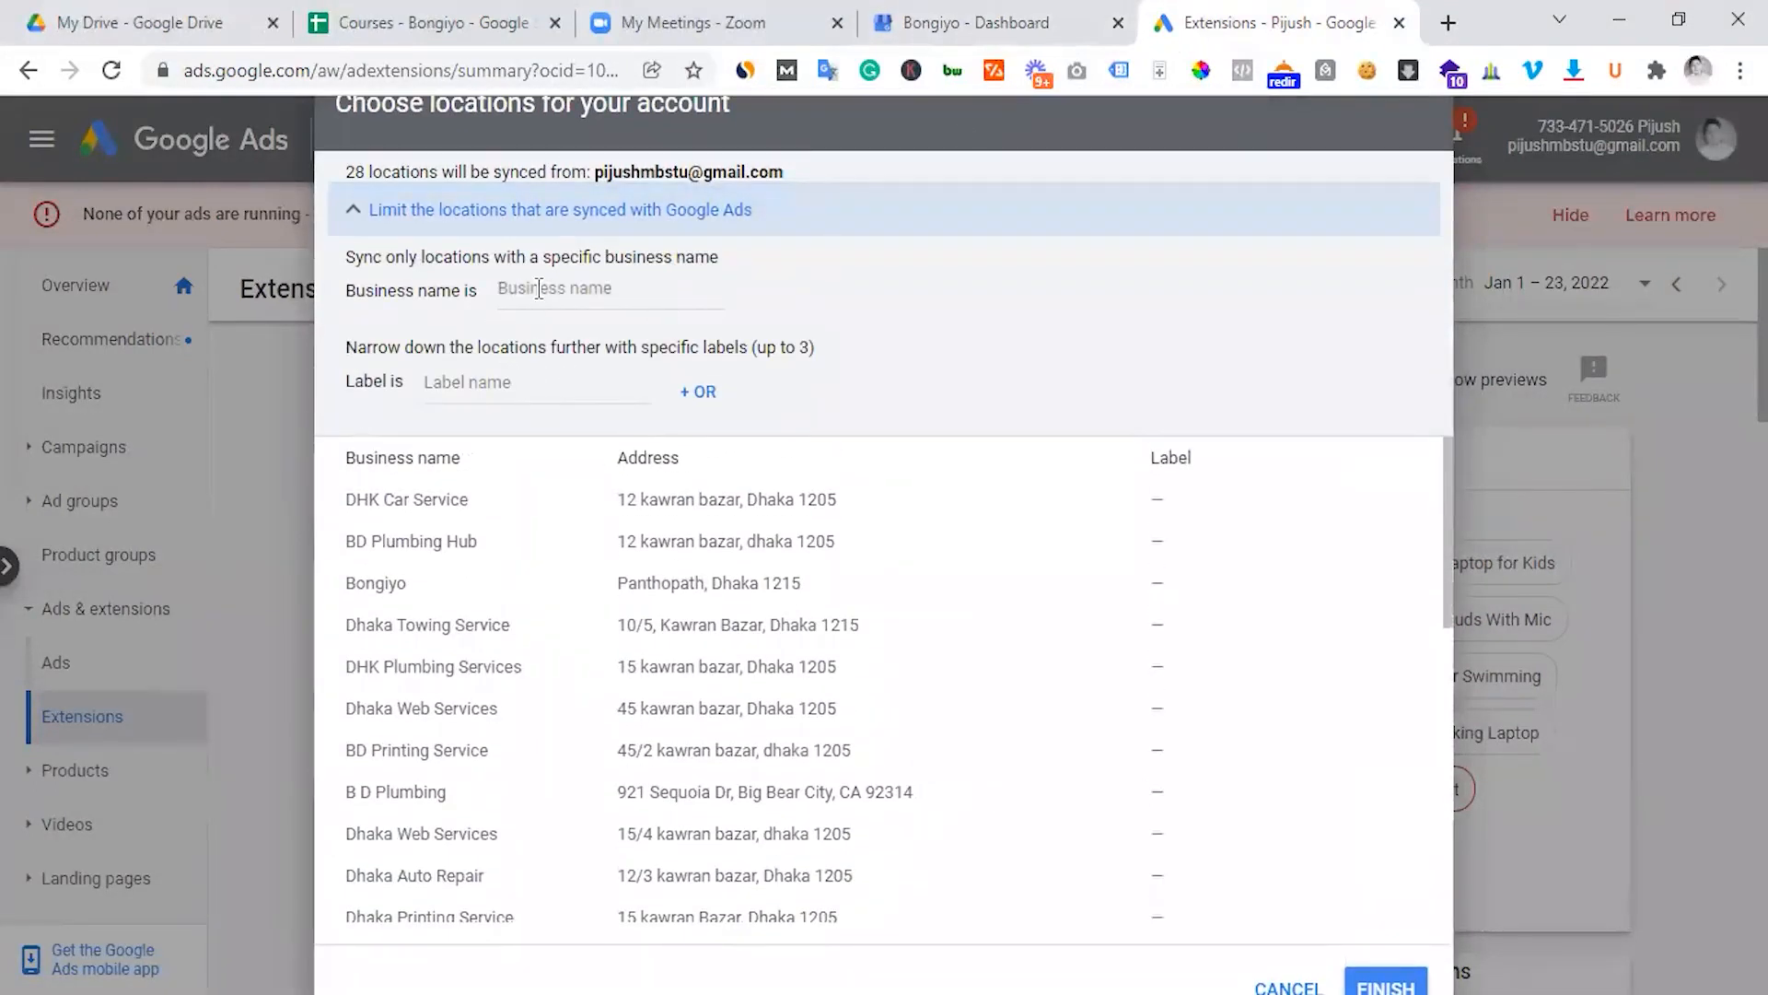
{"action": "left_click", "coordinate": [992, 13]}
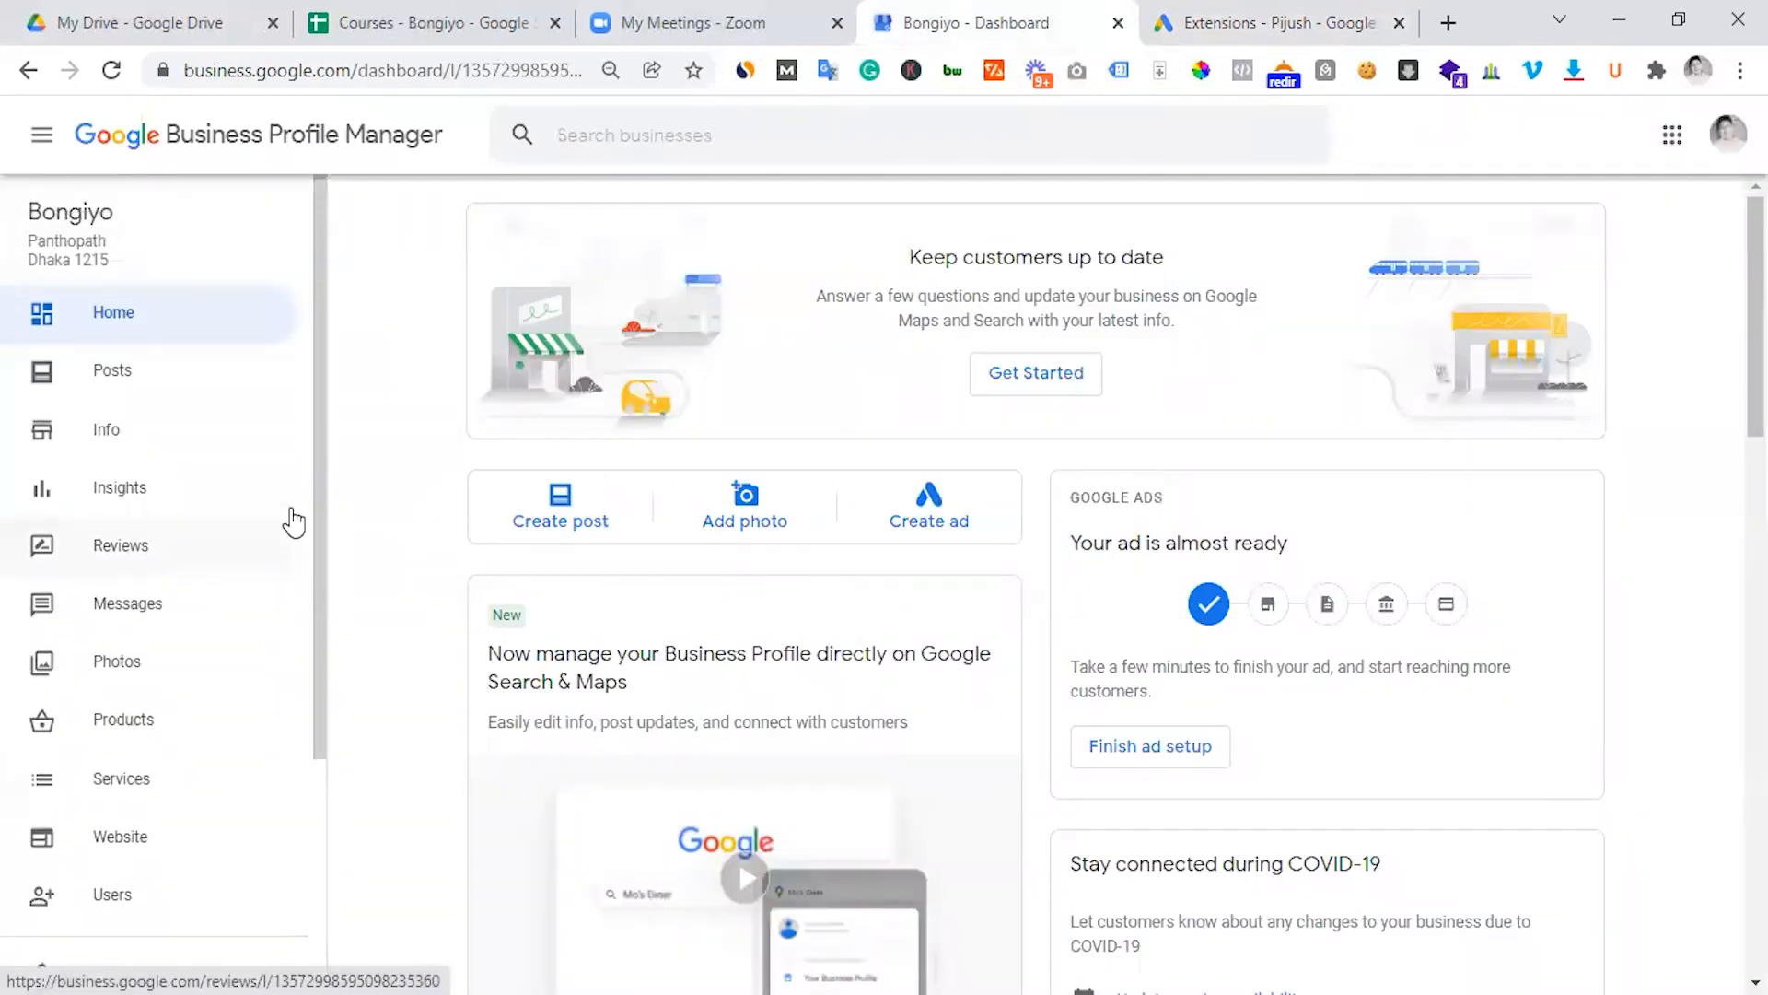
{"action": "left_click_drag", "start_coordinate": [26, 211], "coordinate": [117, 209]}
{"action": "key", "text": "ctrl+c"}
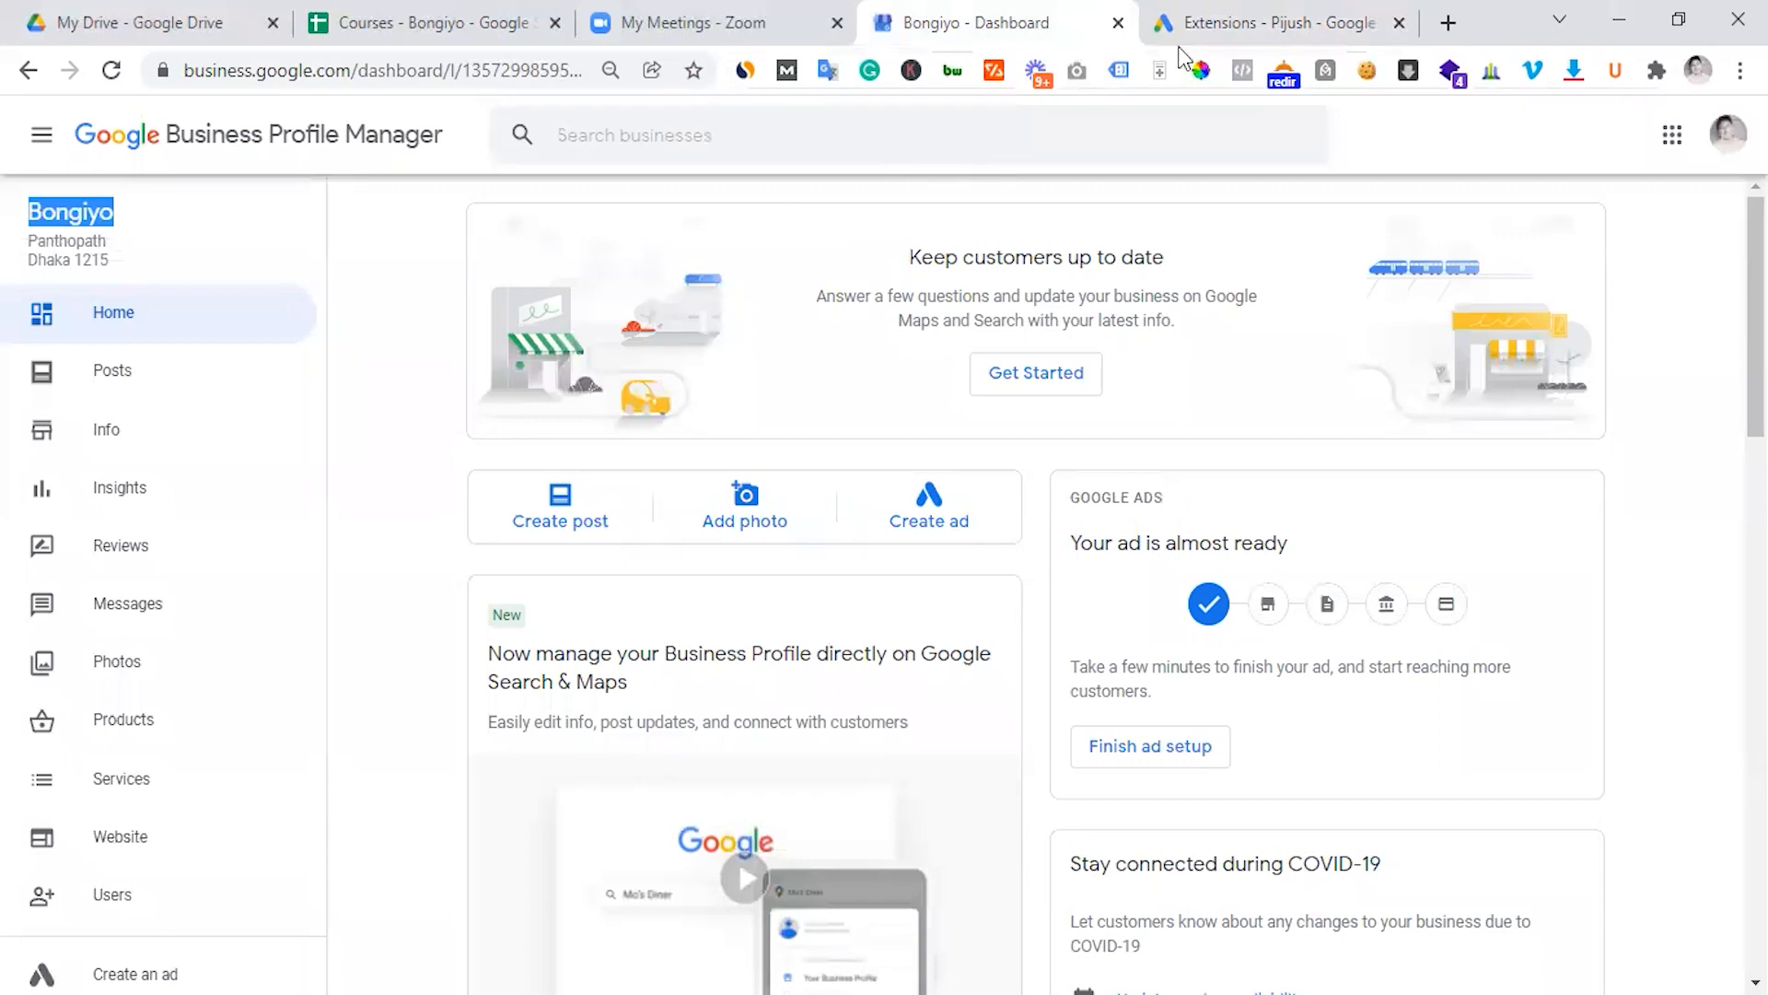
{"action": "left_click", "coordinate": [1271, 22]}
{"action": "left_click", "coordinate": [608, 290]}
{"action": "key", "text": "ctrl+v"}
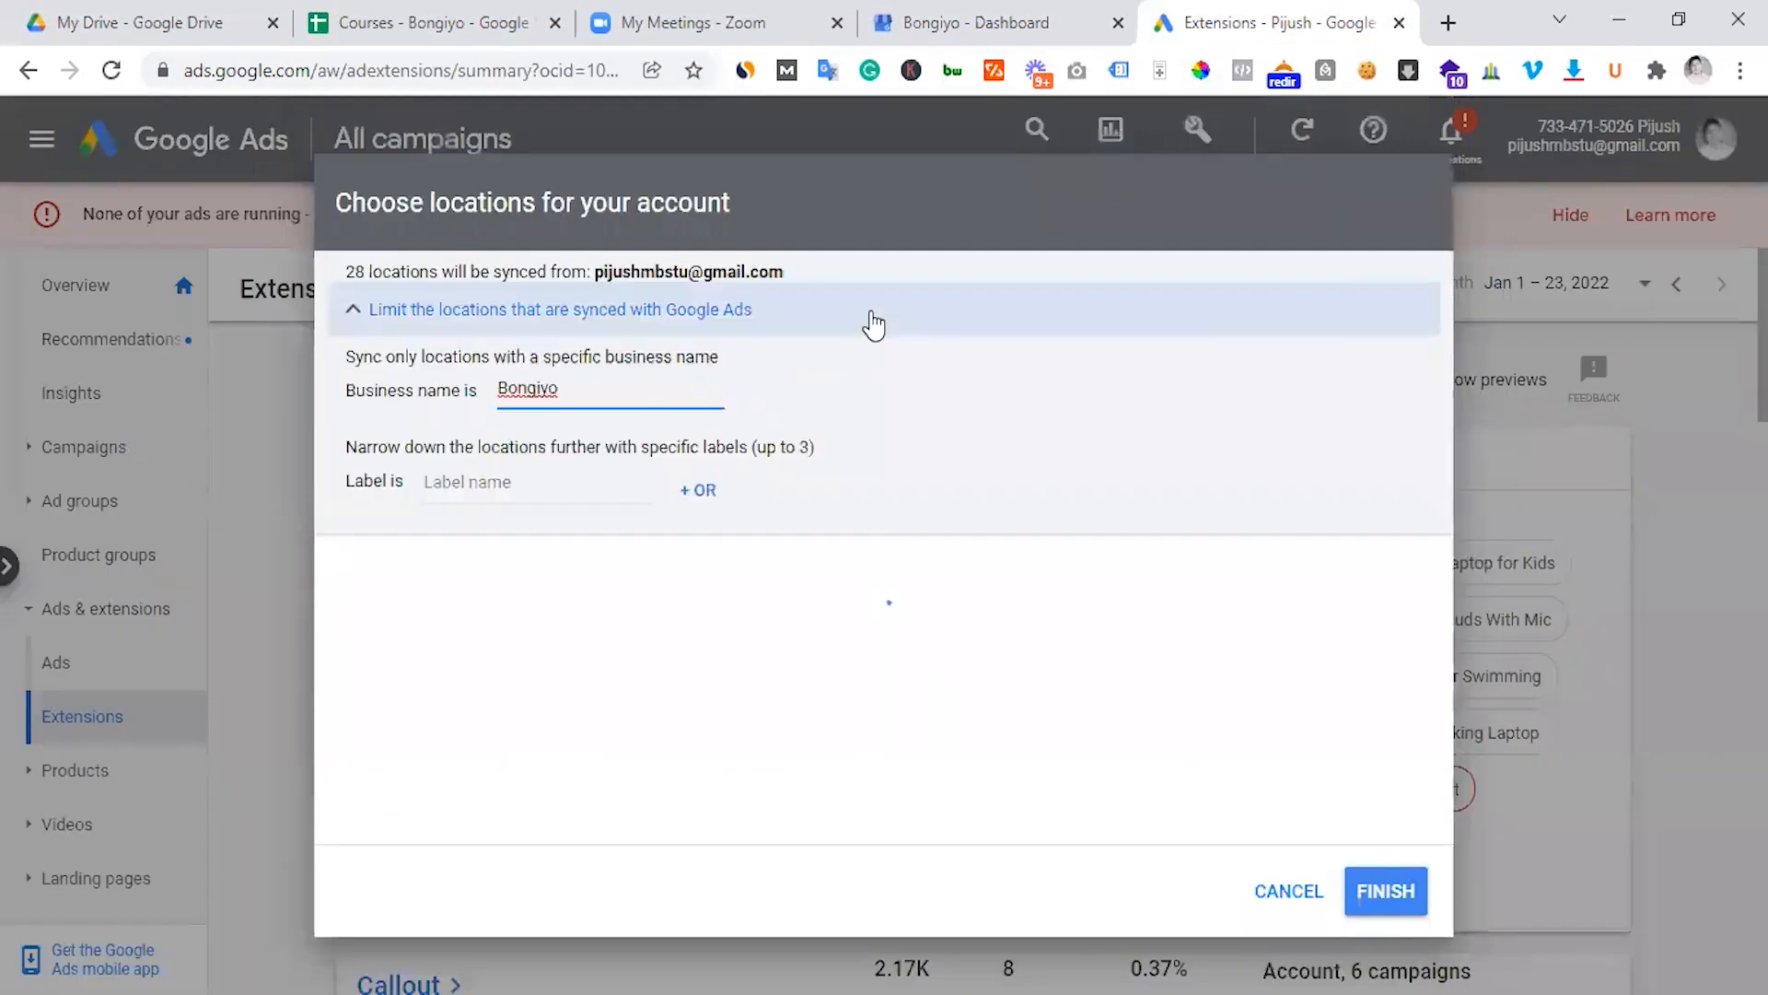
{"action": "left_click", "coordinate": [868, 323]}
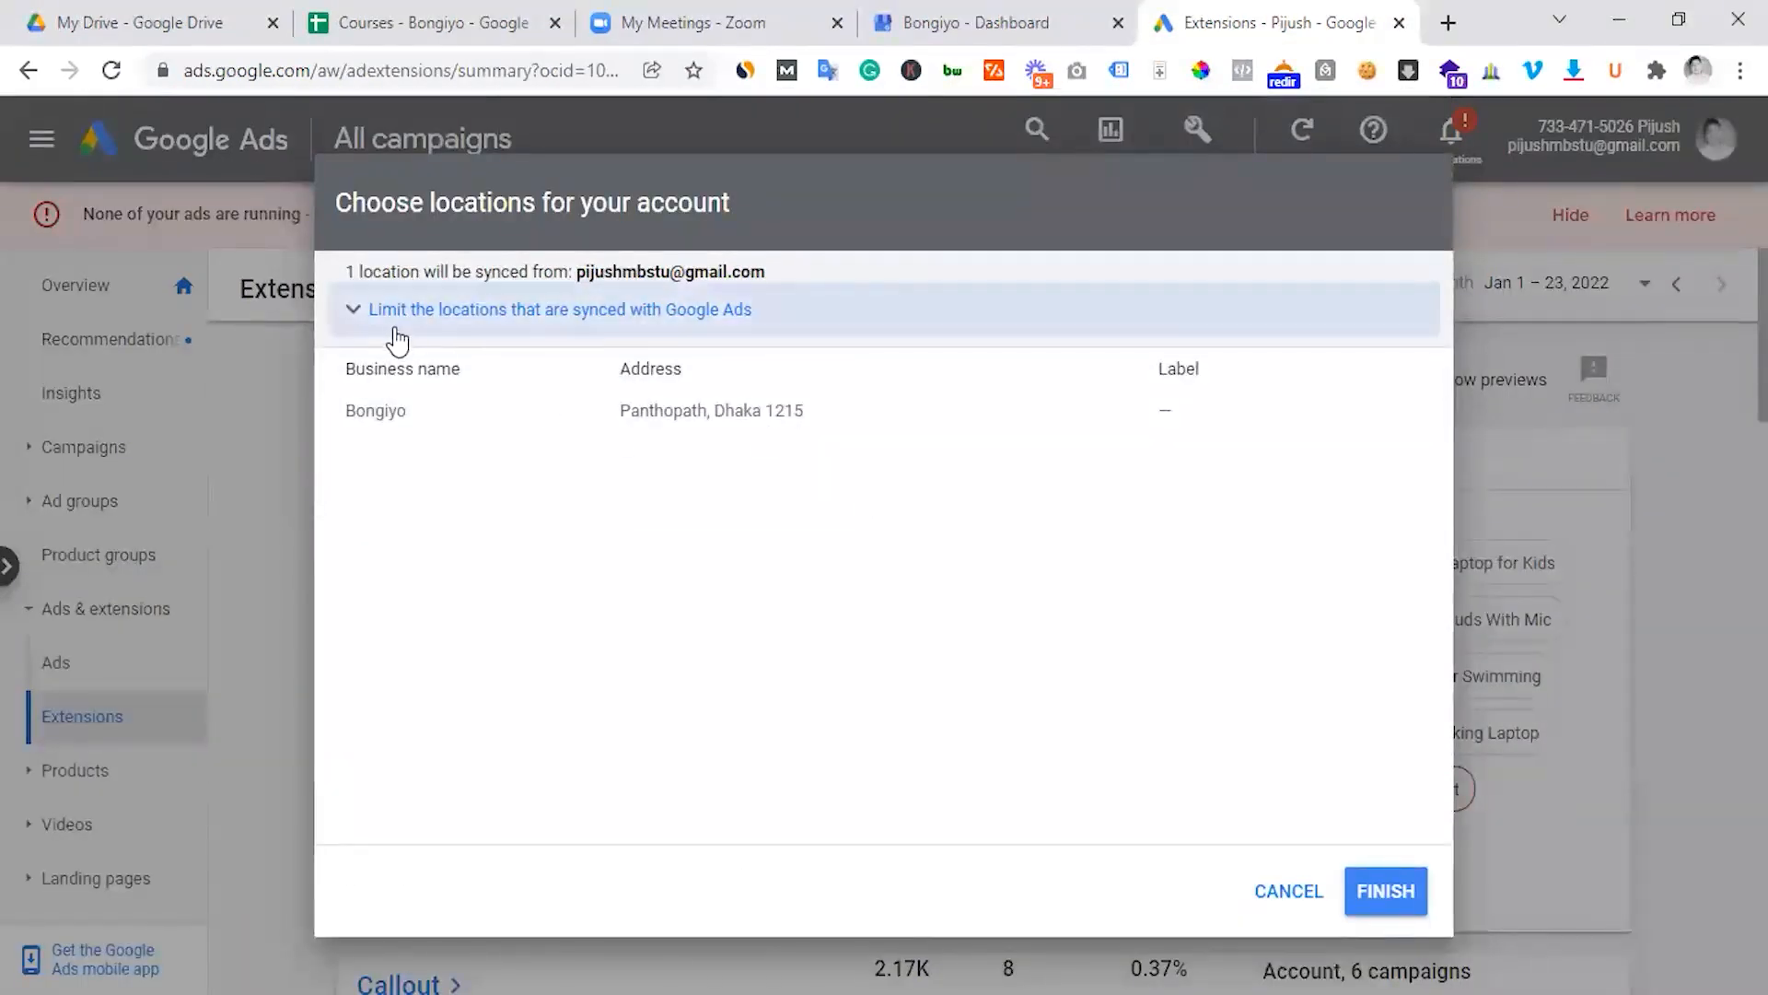
{"action": "left_click", "coordinate": [580, 313]}
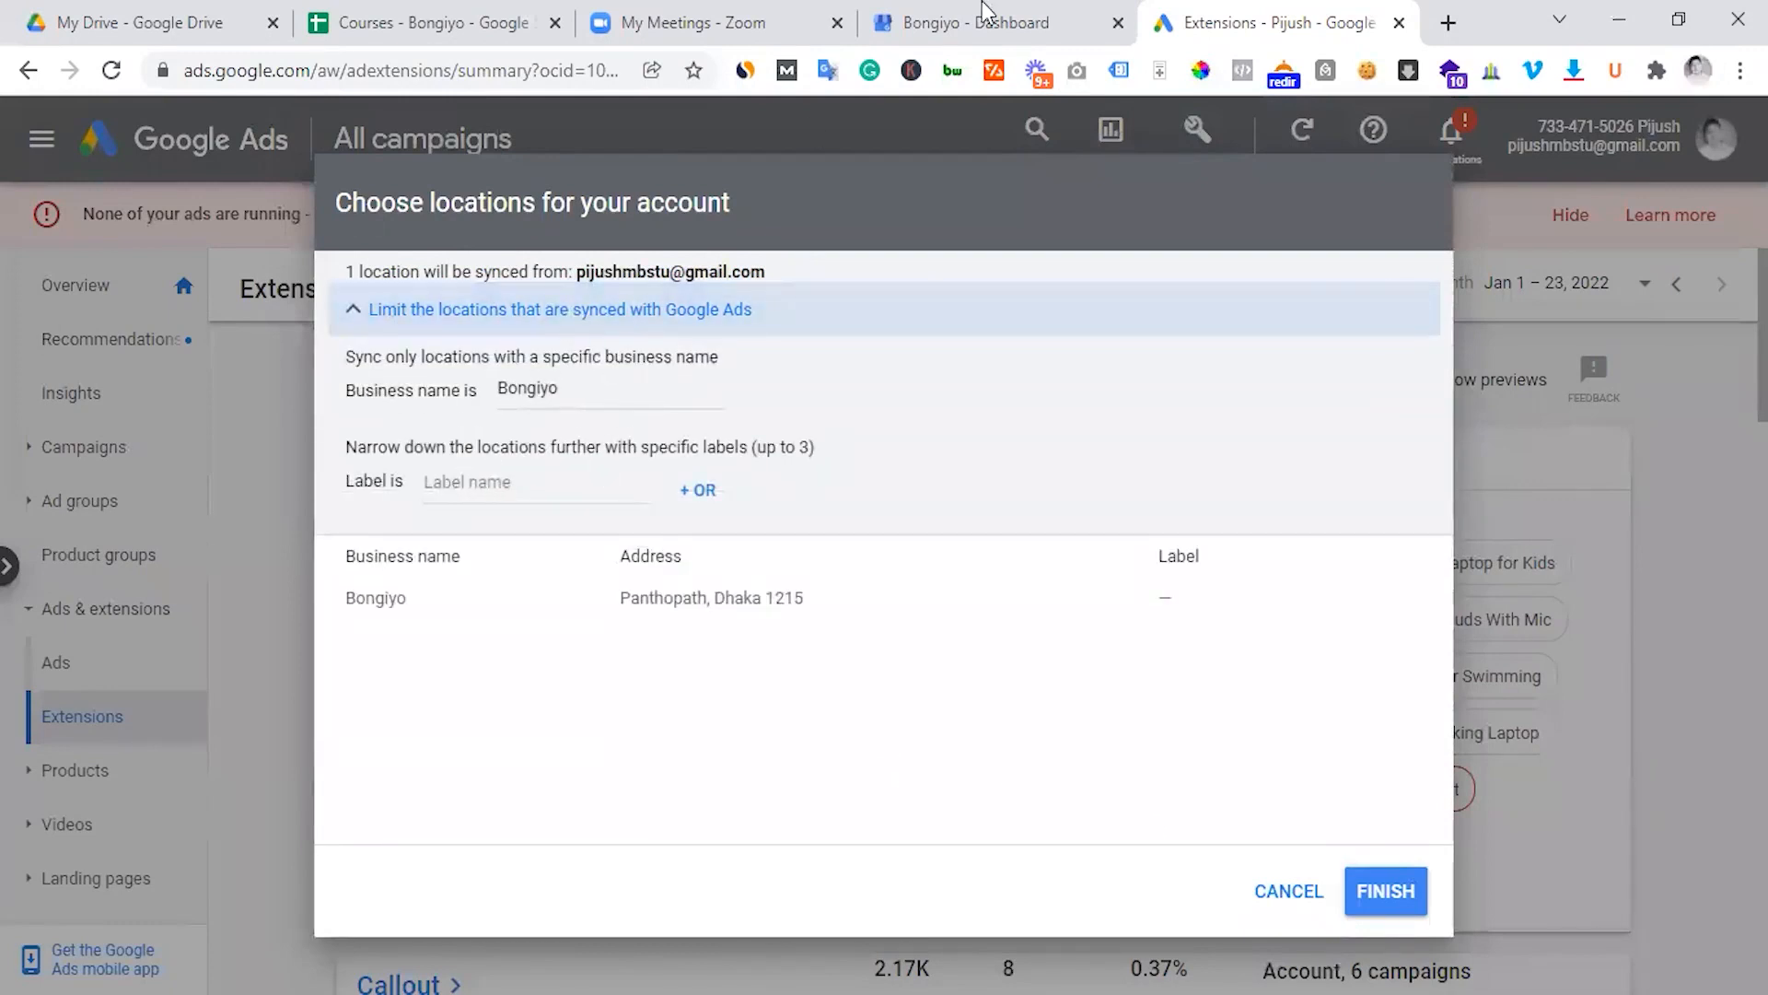
Switch to Business Profile Manager and add the label Bong2022 in Bongiyo's advanced business information.
{"action": "left_click", "coordinate": [954, 11]}
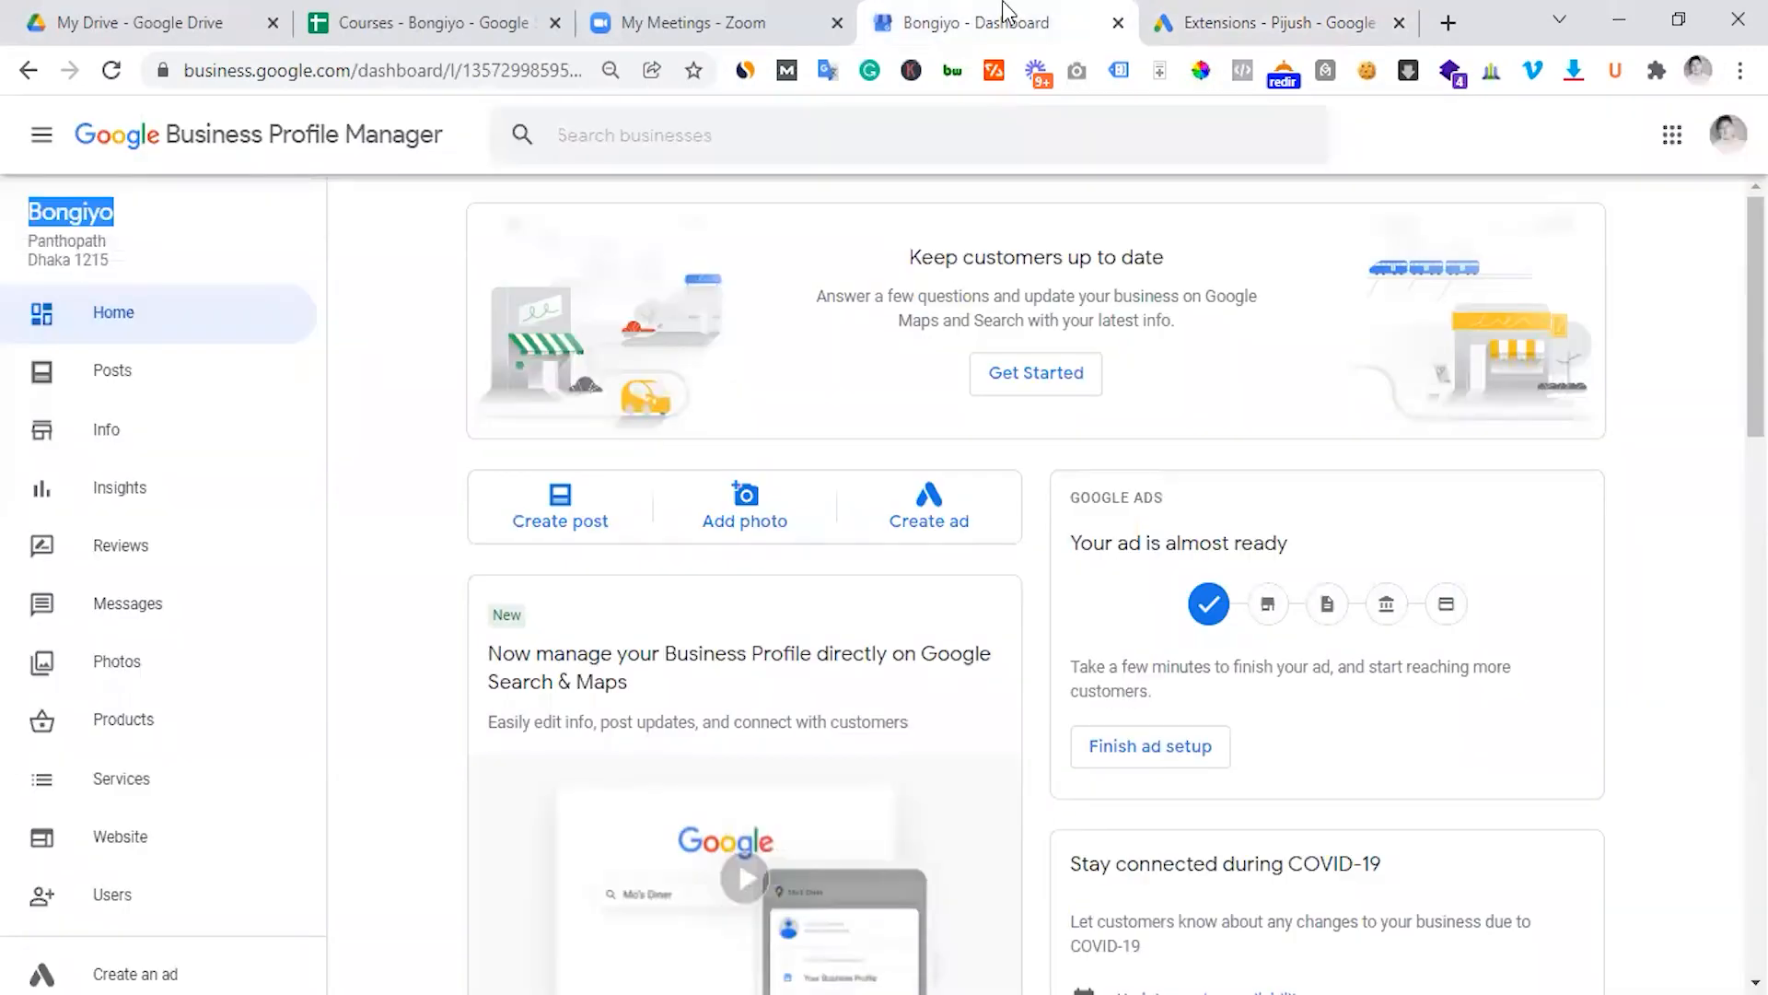
{"action": "left_click", "coordinate": [134, 433]}
{"action": "scroll", "coordinate": [1053, 659], "scroll_direction": "down", "scroll_amount": 5}
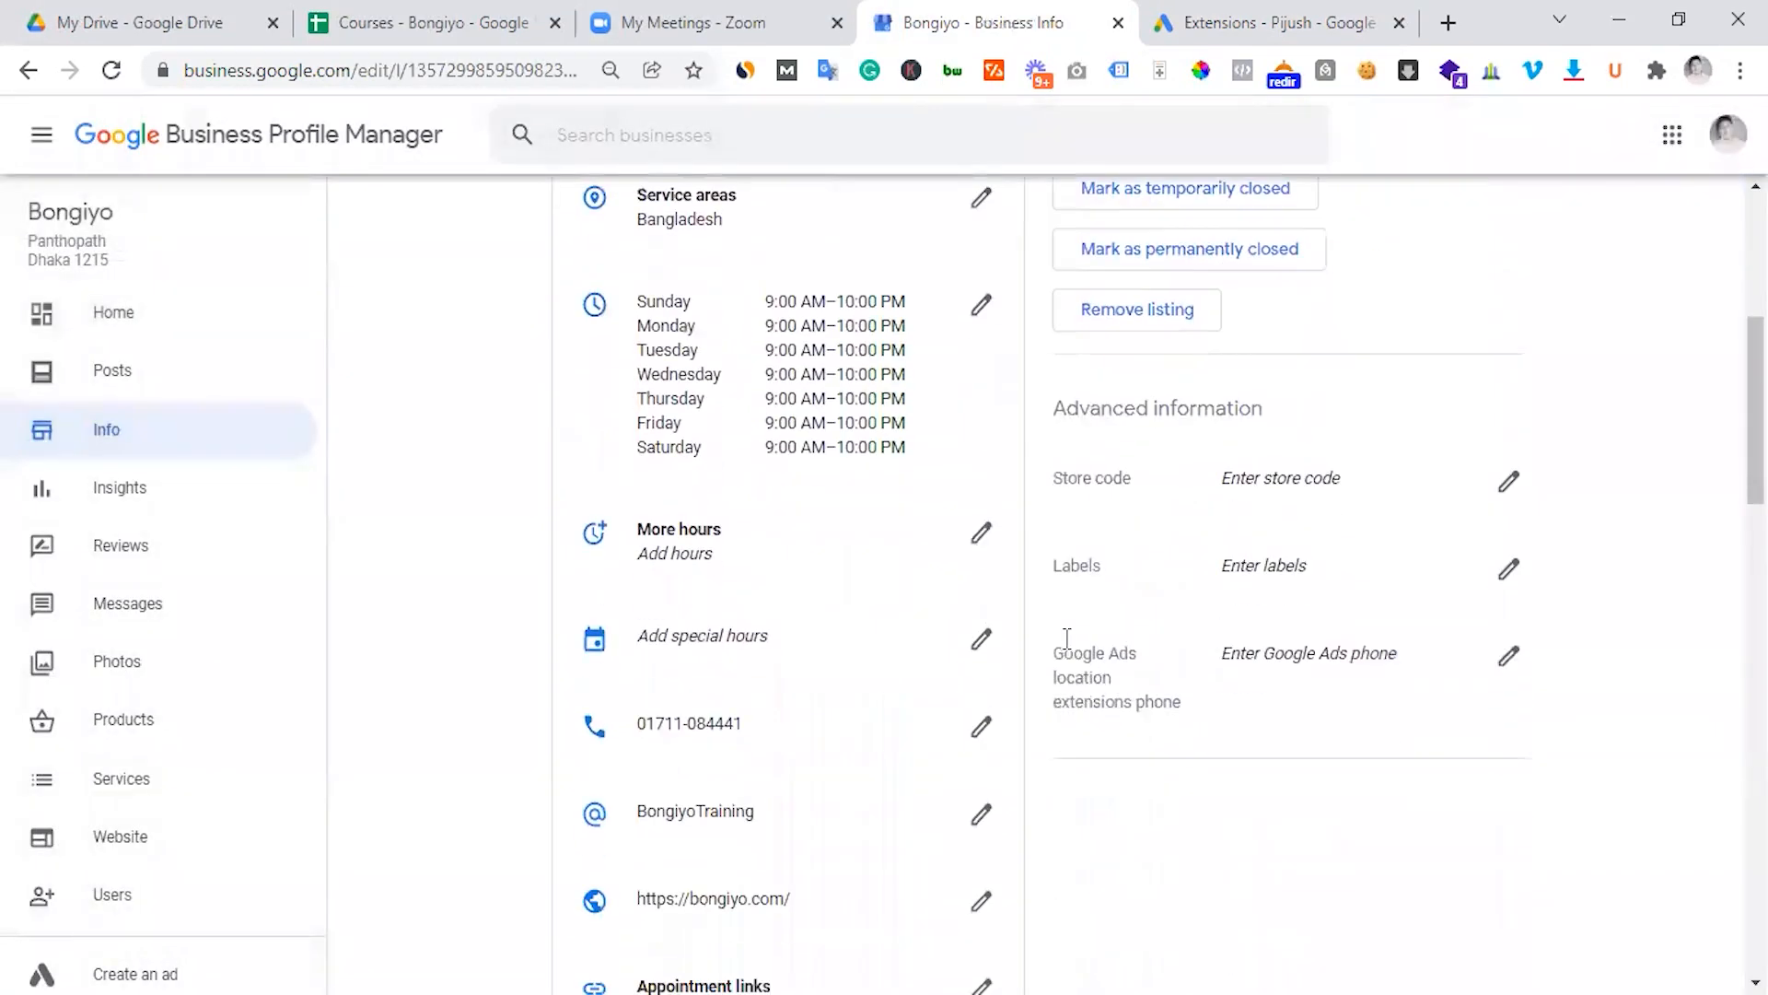
{"action": "left_click", "coordinate": [1496, 557]}
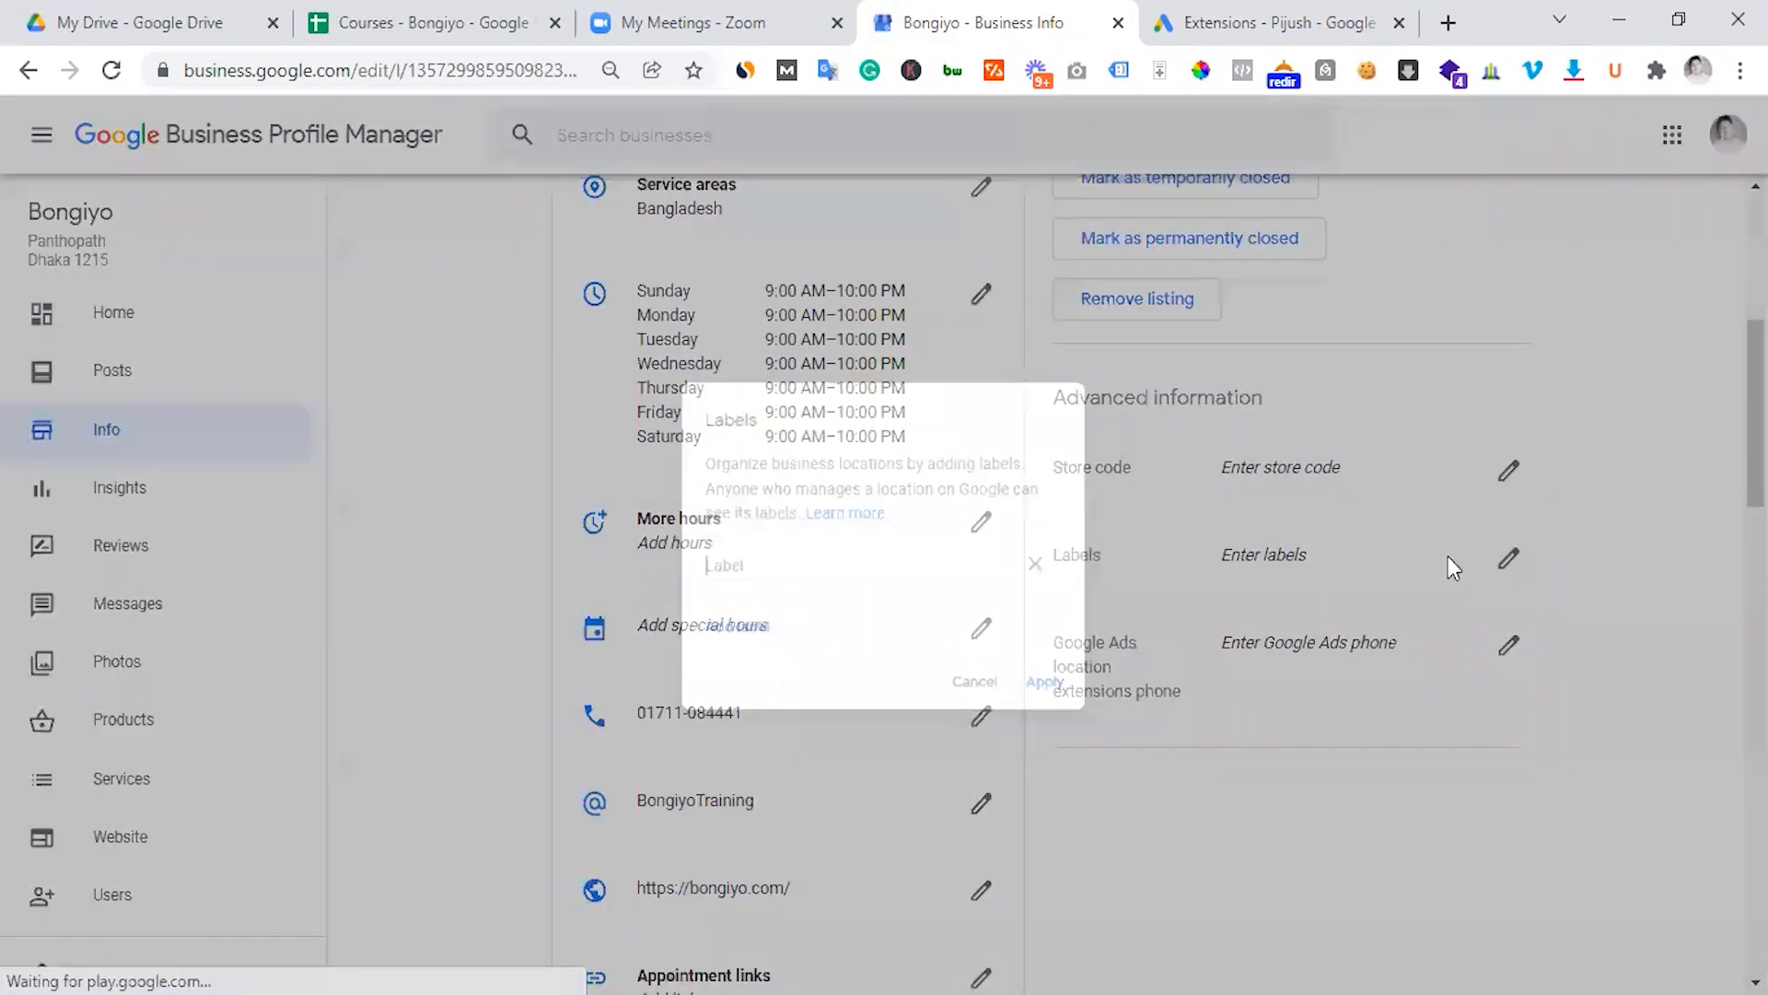
{"action": "type", "text": "B"}
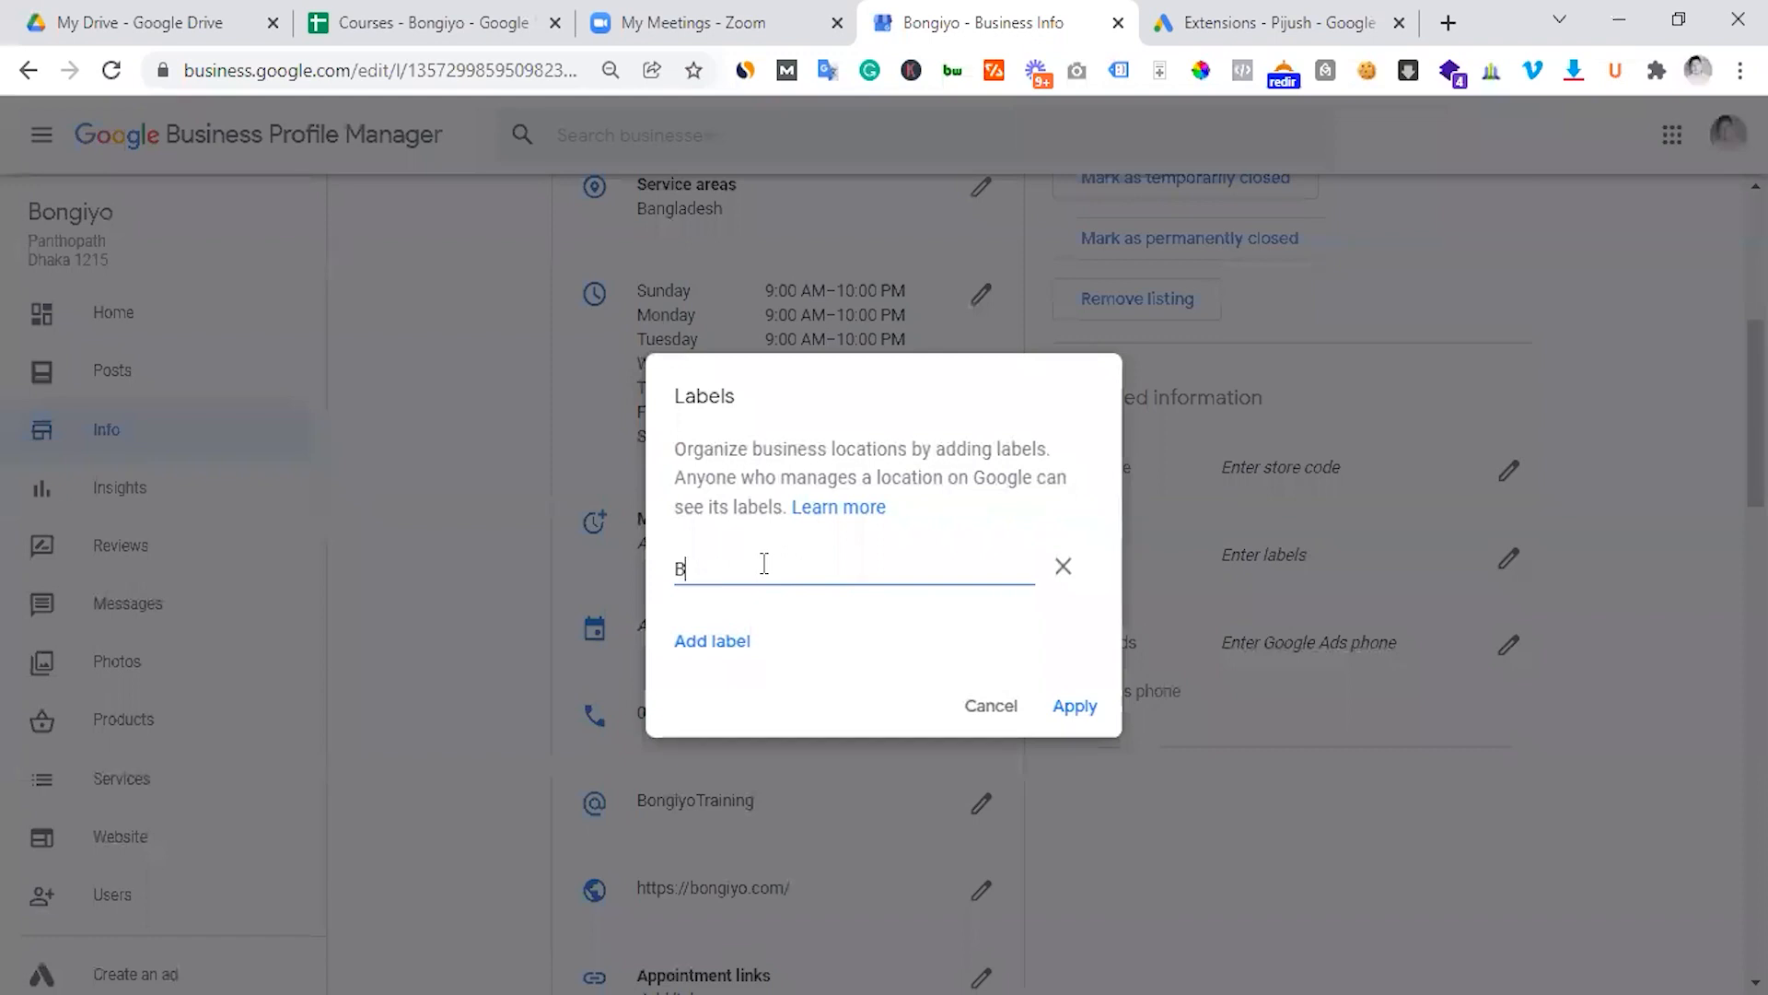
{"action": "type", "text": "ong2022"}
{"action": "left_click", "coordinate": [1071, 710]}
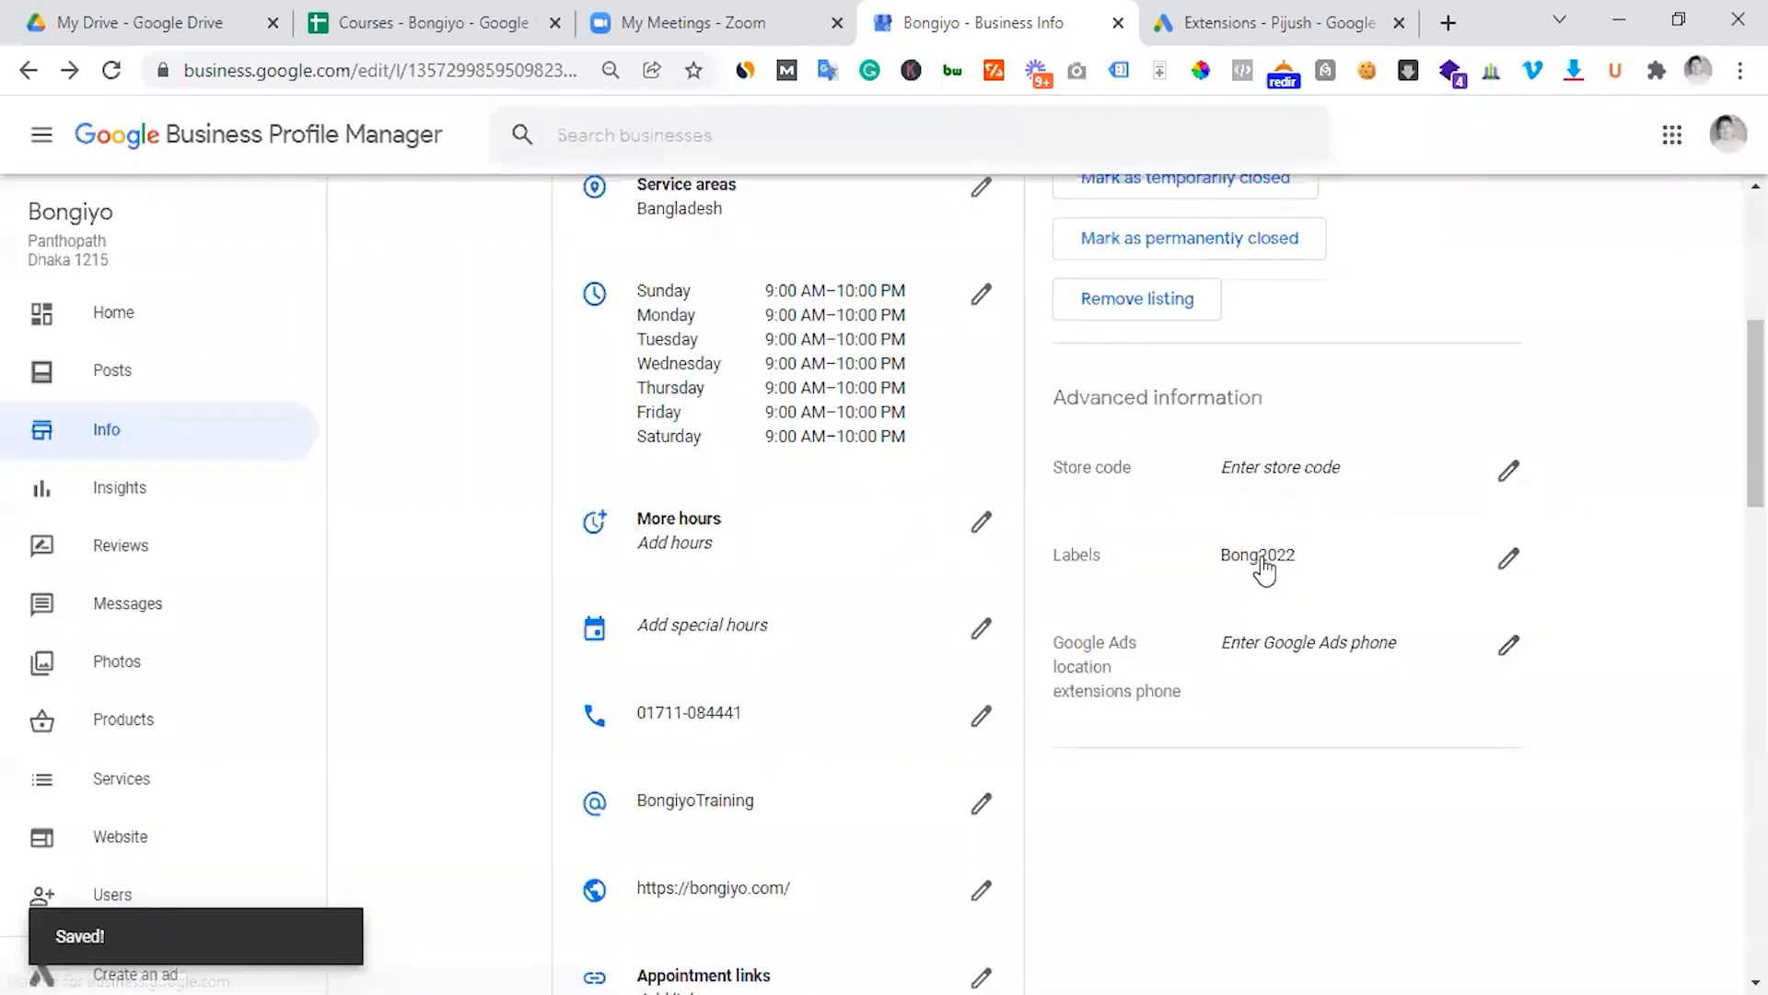
Copy the label Bong2022 into the label filter of the Google Ads location dialog and clear the business name filter.
{"action": "left_click", "coordinate": [1266, 564]}
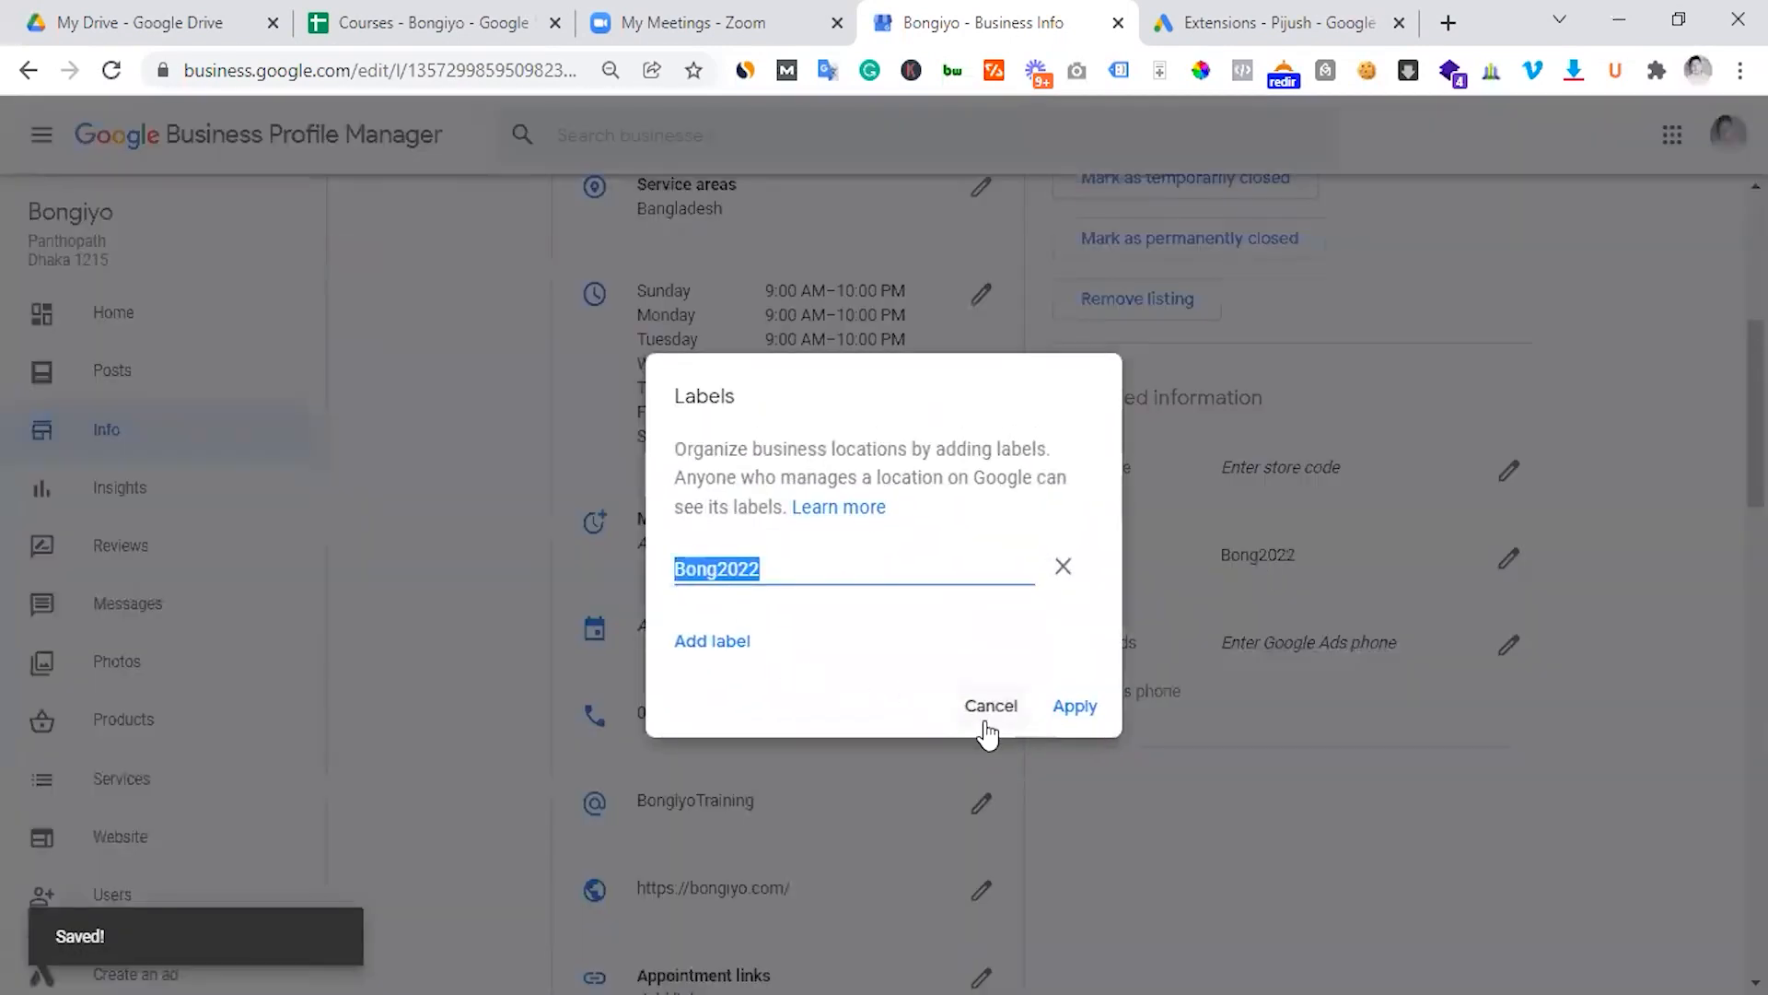
{"action": "left_click", "coordinate": [980, 695]}
{"action": "key", "text": "ctrl+c"}
{"action": "left_click", "coordinate": [1240, 9]}
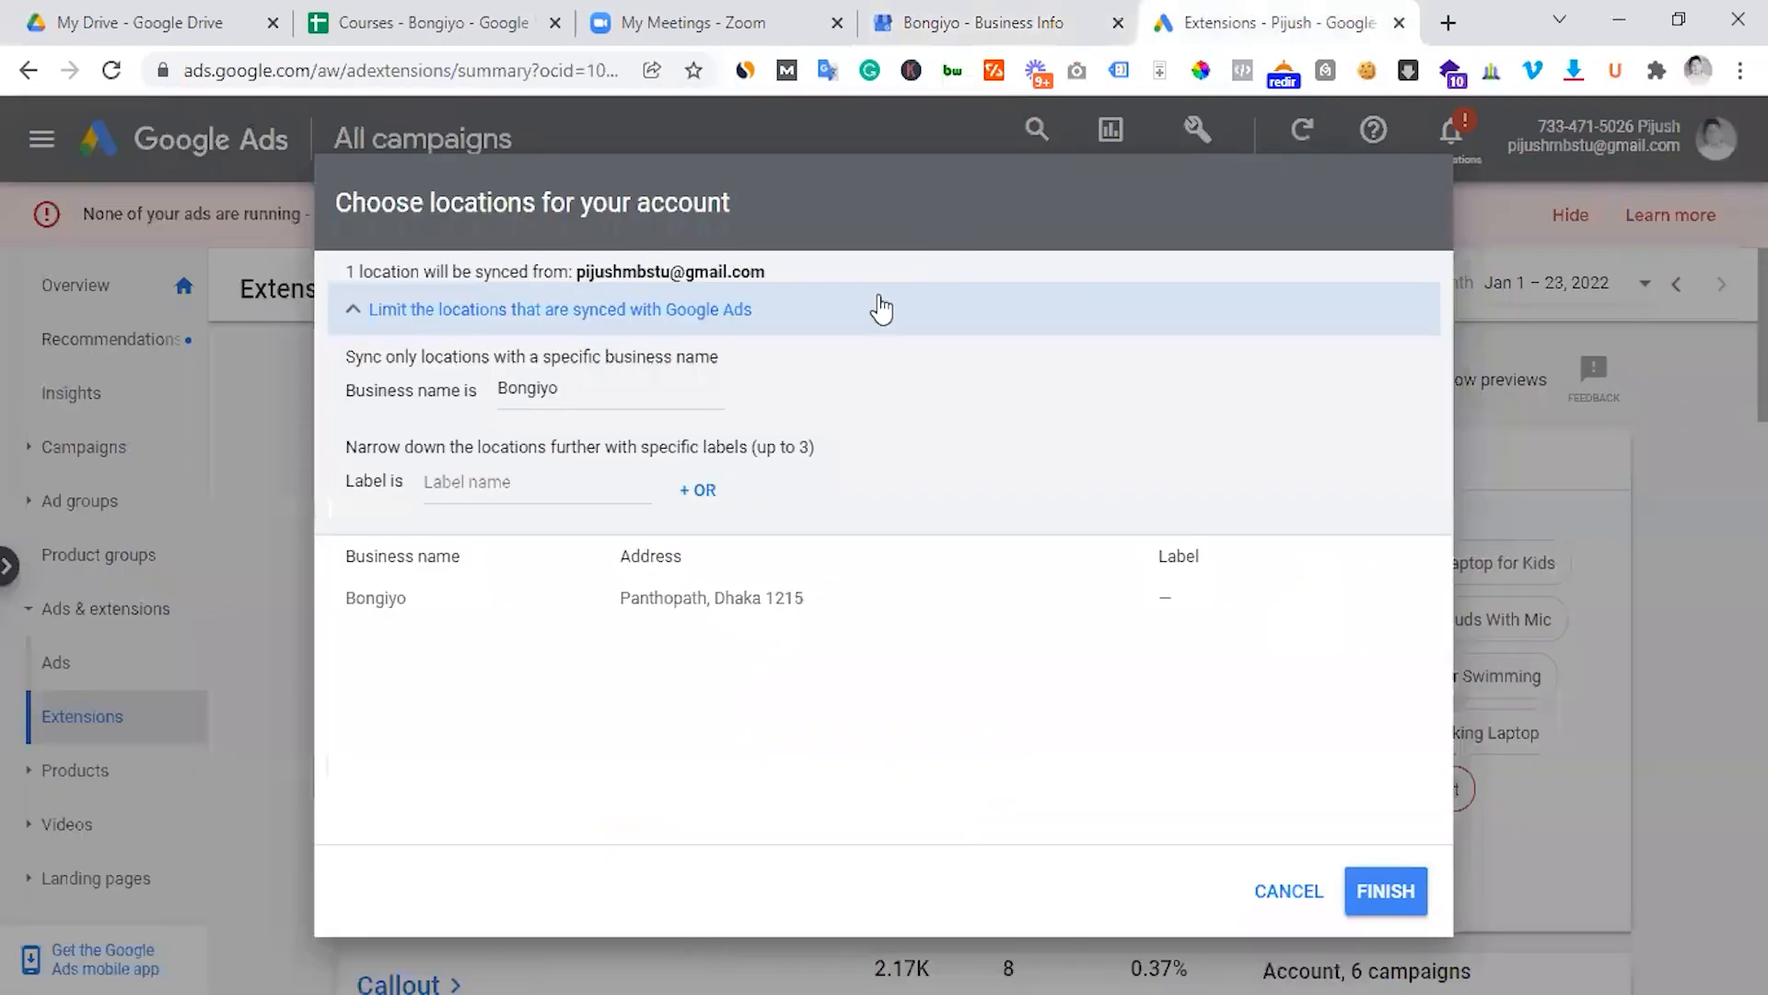
{"action": "left_click", "coordinate": [489, 481]}
{"action": "key", "text": "ctrl+v"}
{"action": "double_click", "coordinate": [609, 390]}
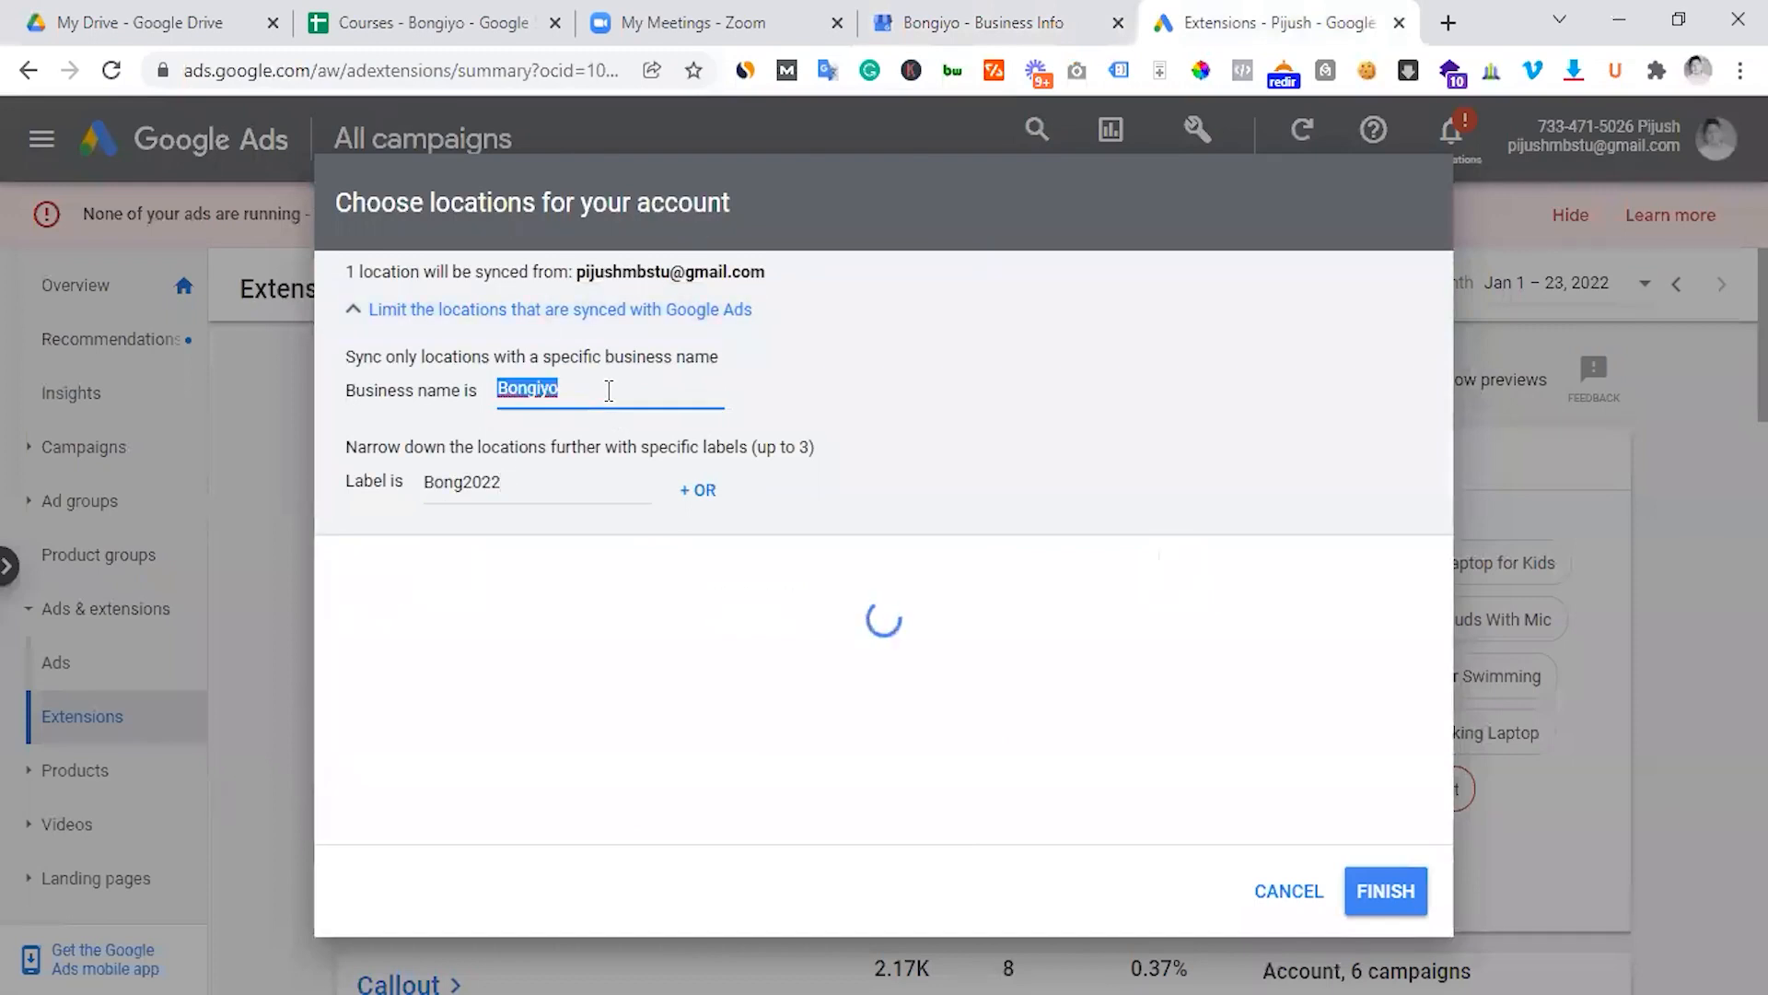
{"action": "key", "text": "BackSpace"}
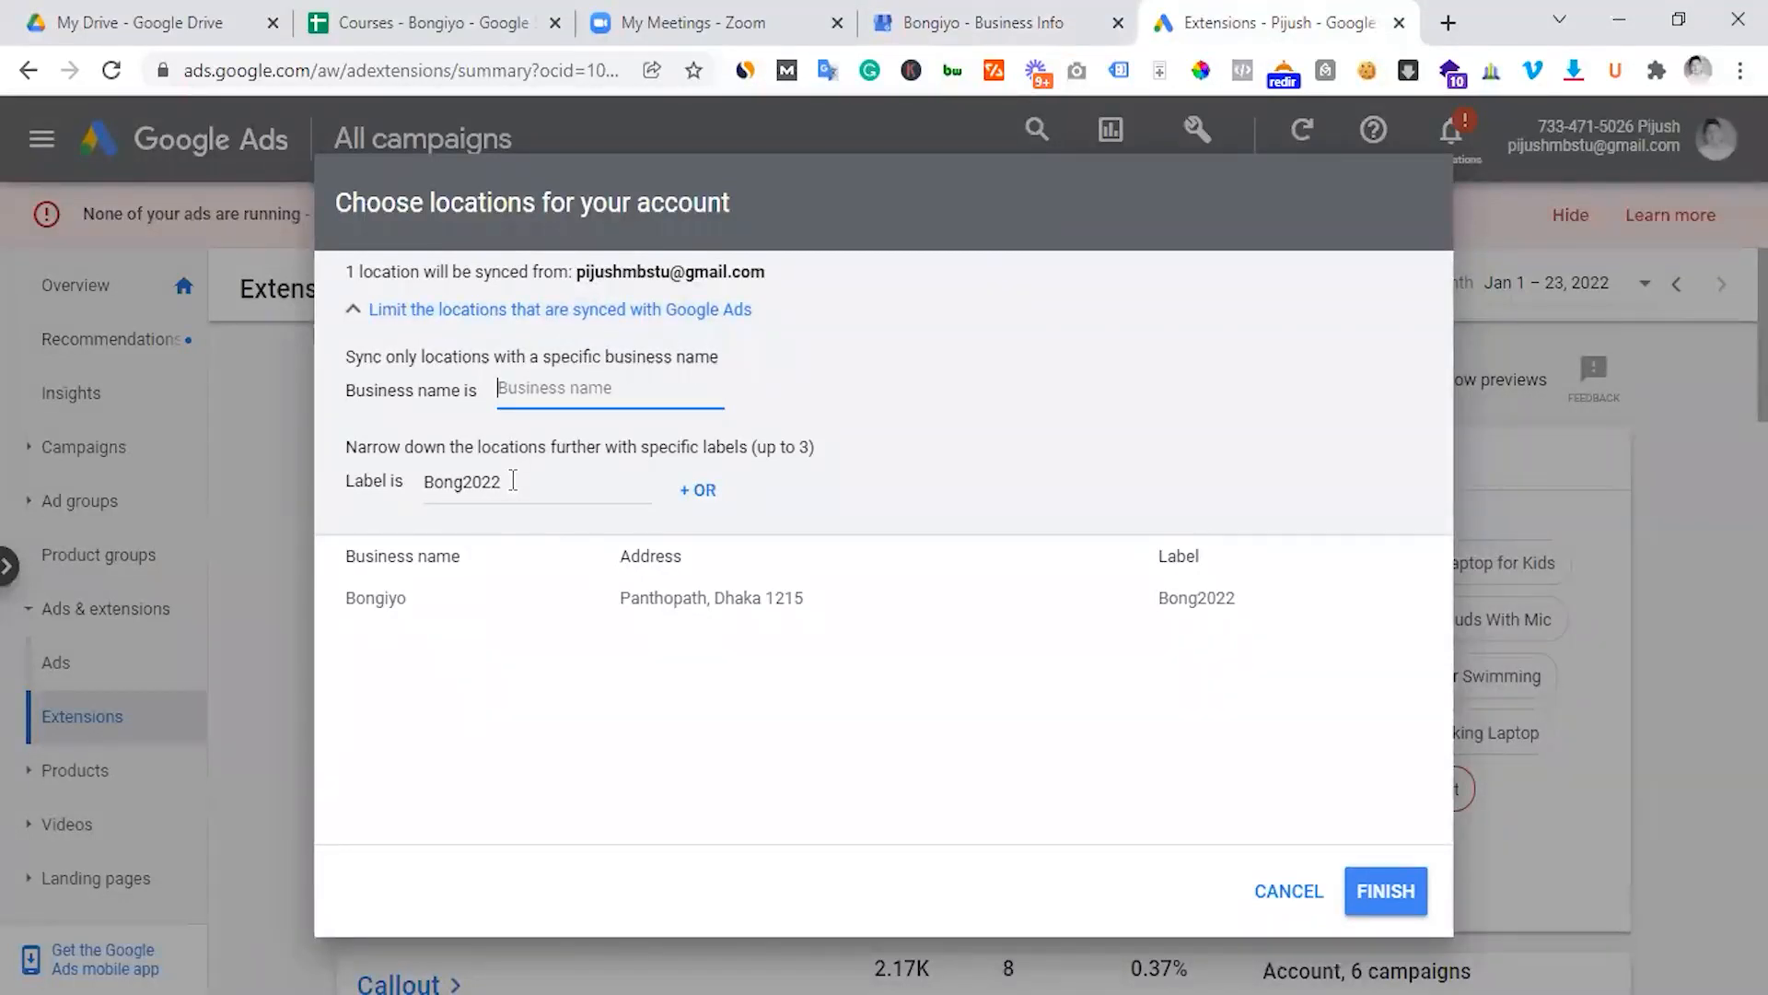
Add an empty second label condition and finish choosing the account's locations.
{"action": "left_click", "coordinate": [711, 502]}
{"action": "left_click", "coordinate": [518, 538]}
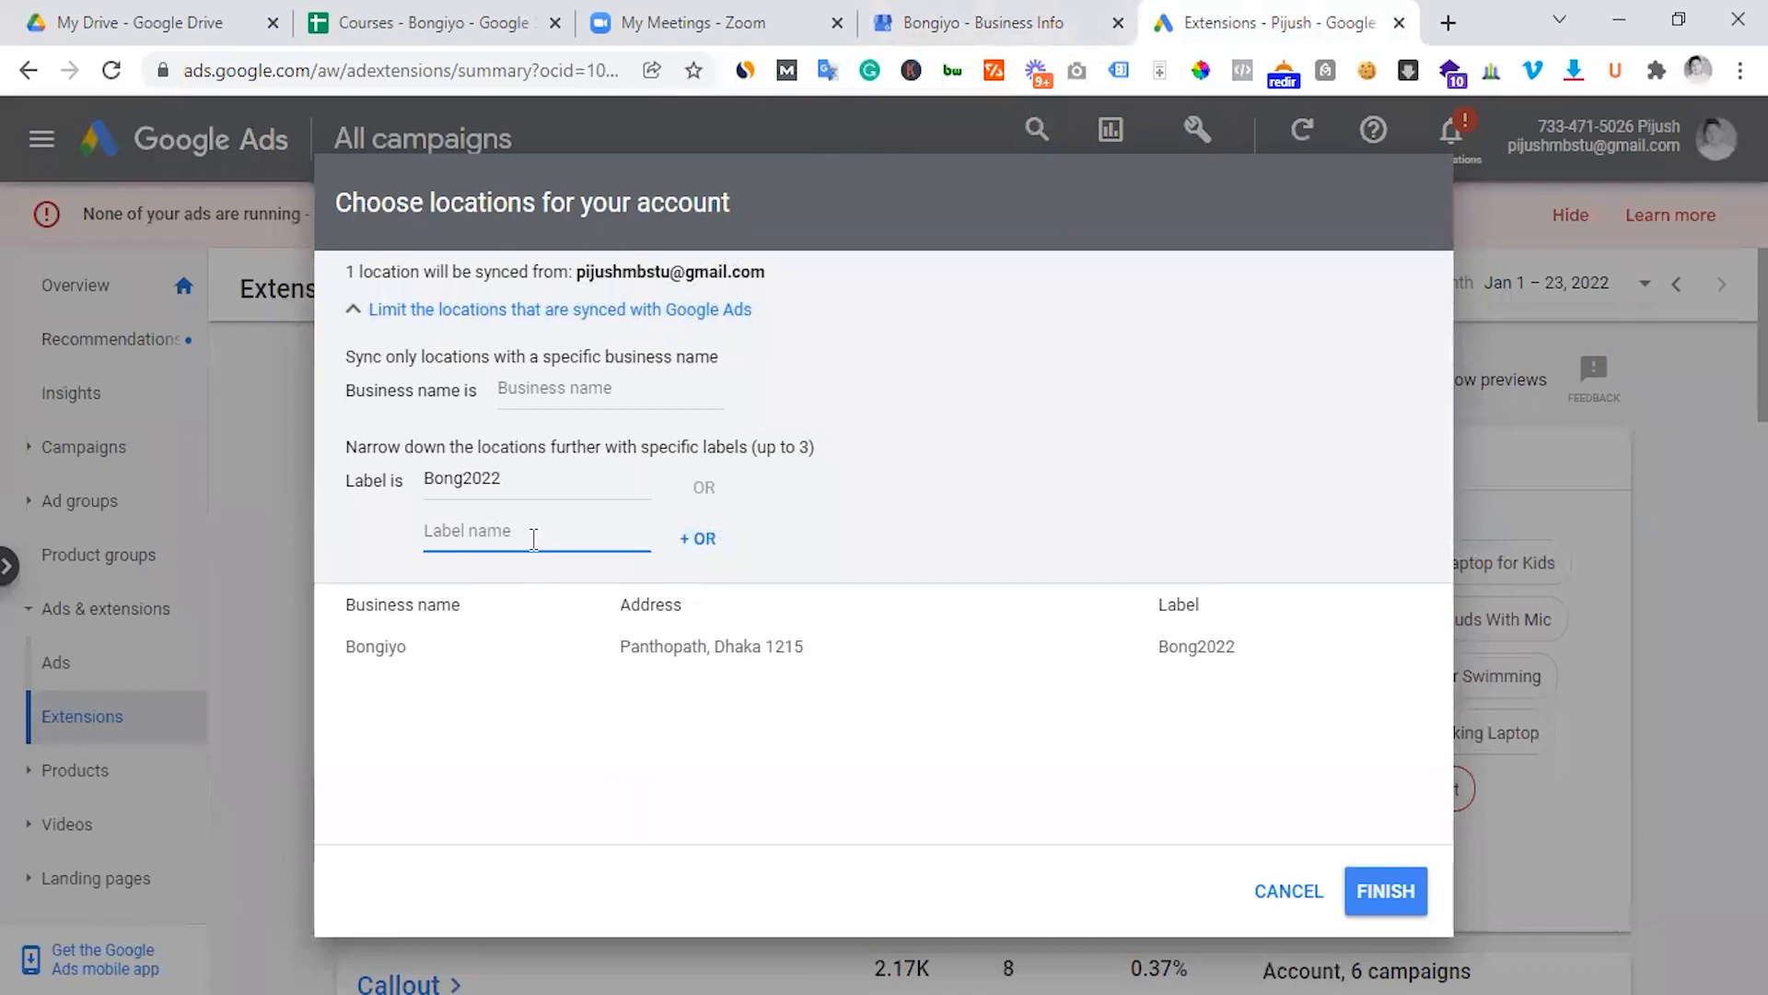
{"action": "left_click", "coordinate": [1386, 888]}
Look at the Location extension in the extensions summary and go to the shared library's location groups.
{"action": "scroll", "coordinate": [797, 696], "scroll_direction": "down", "scroll_amount": 10}
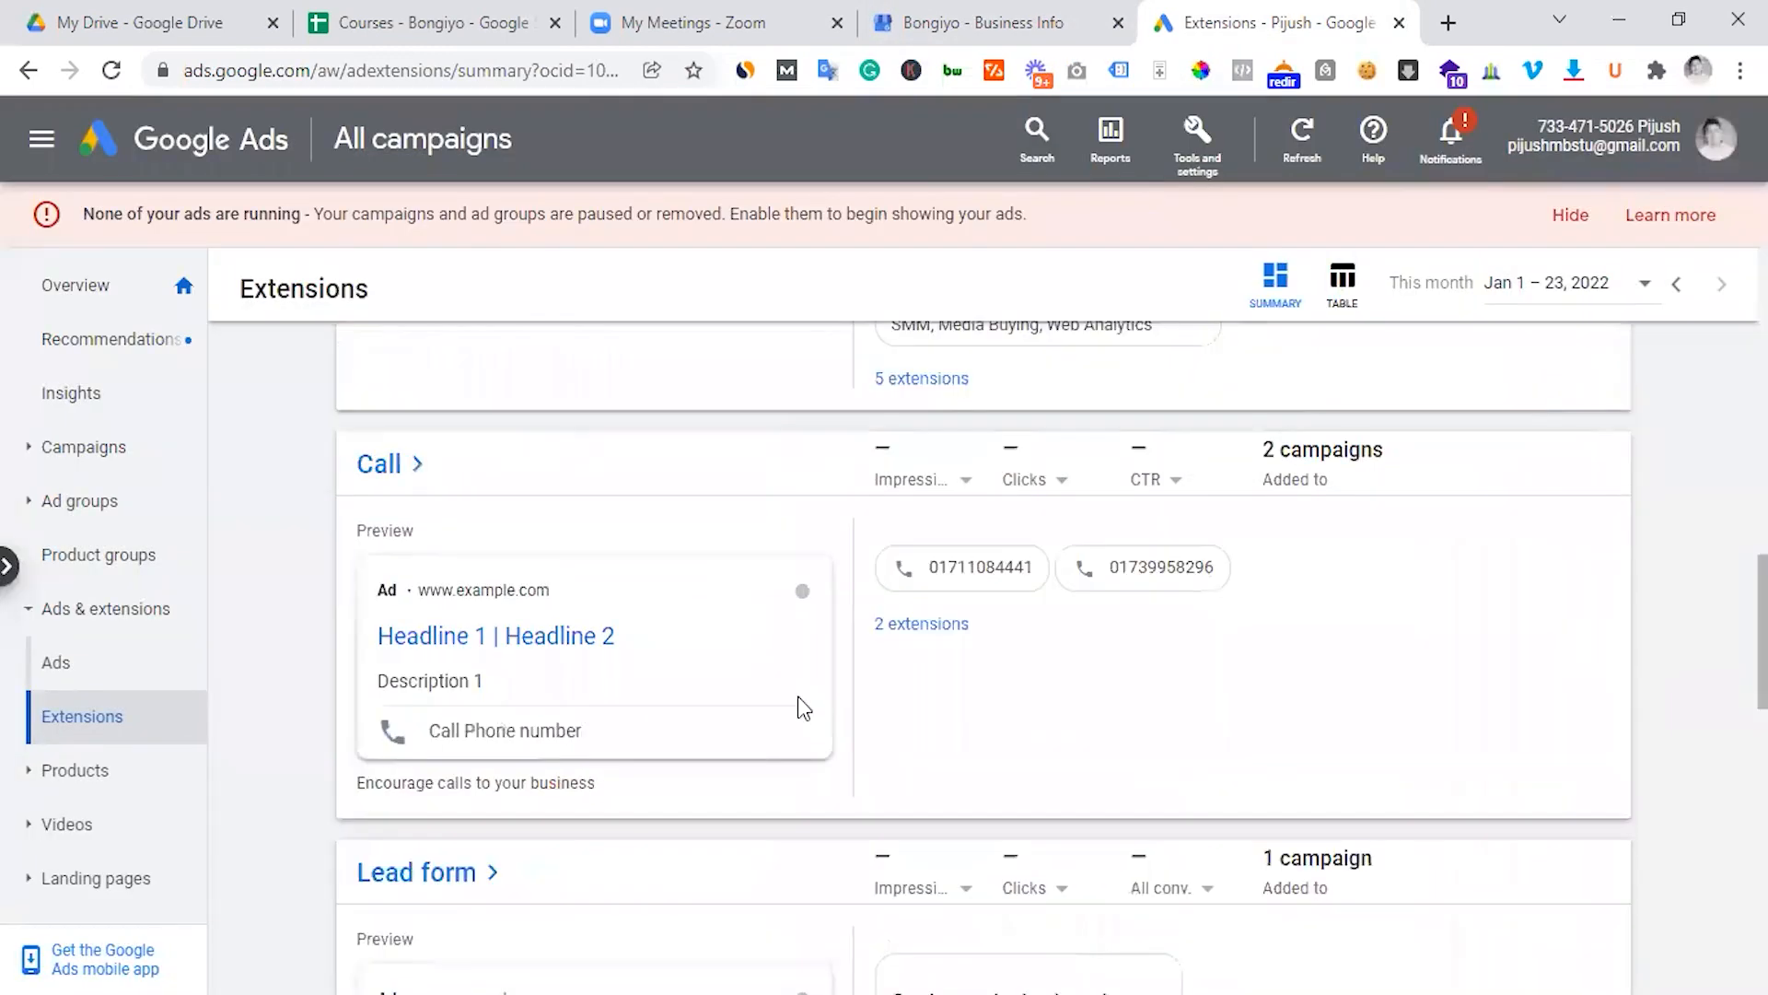
{"action": "scroll", "coordinate": [798, 696], "scroll_direction": "down", "scroll_amount": 3}
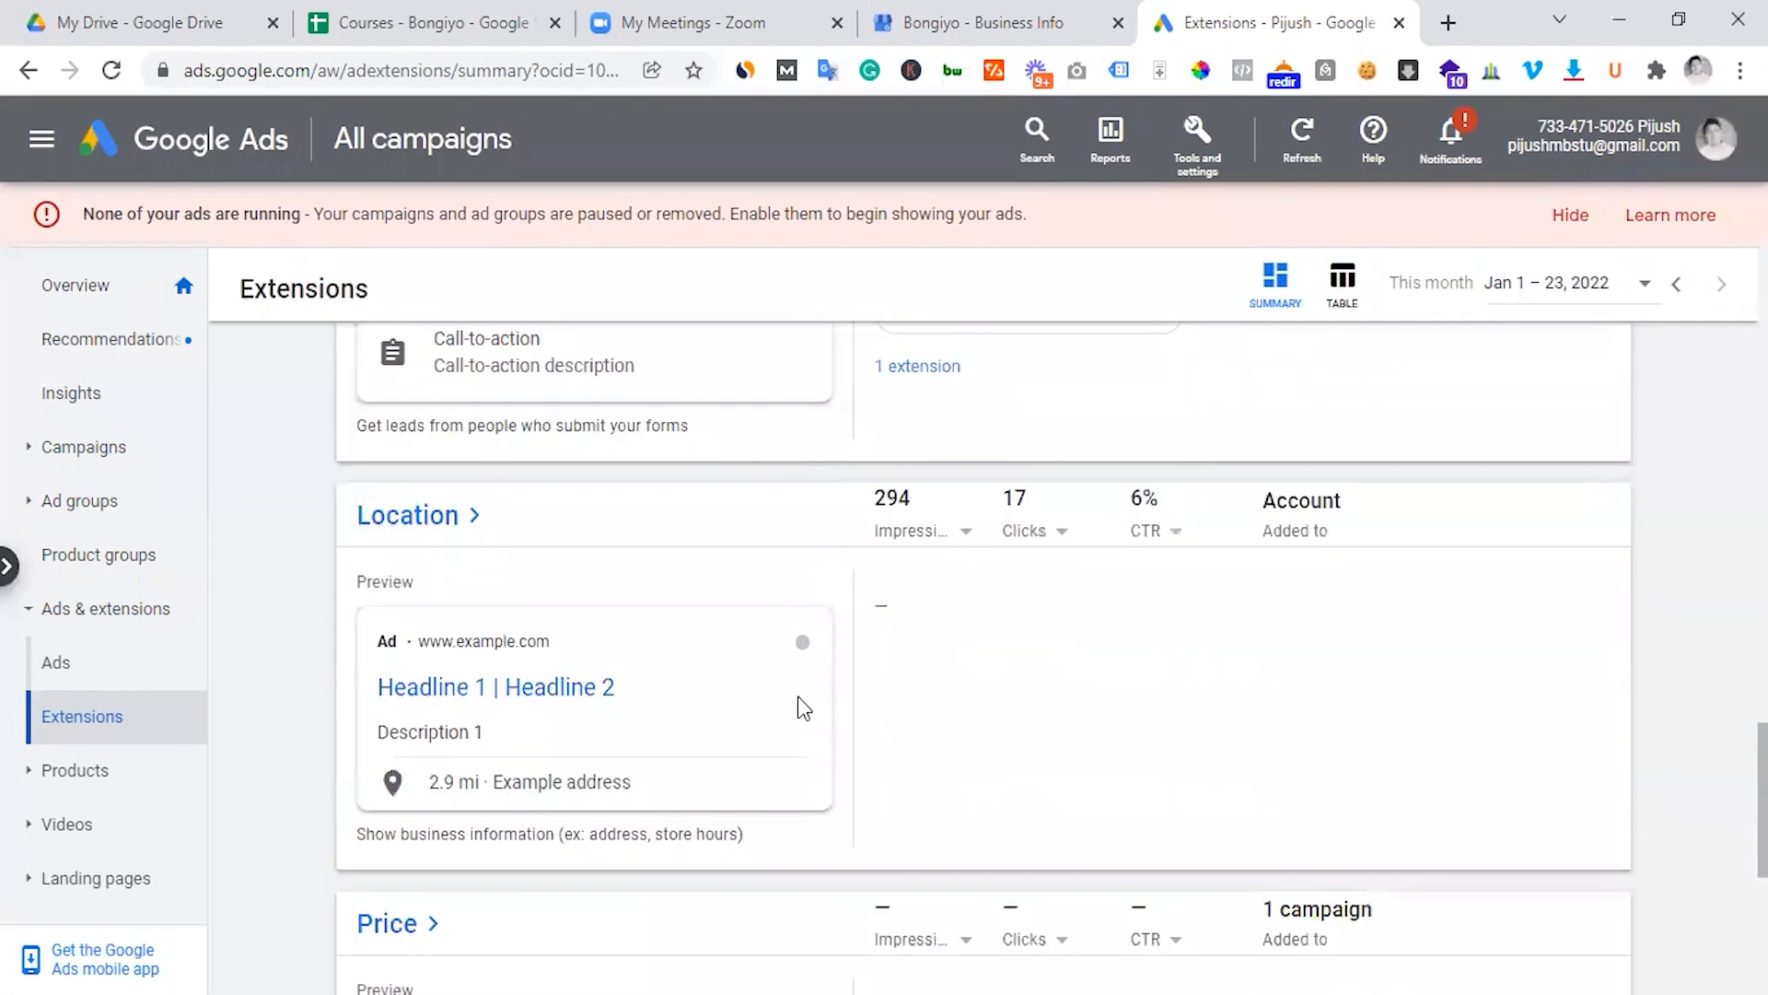
{"action": "left_click", "coordinate": [1199, 143]}
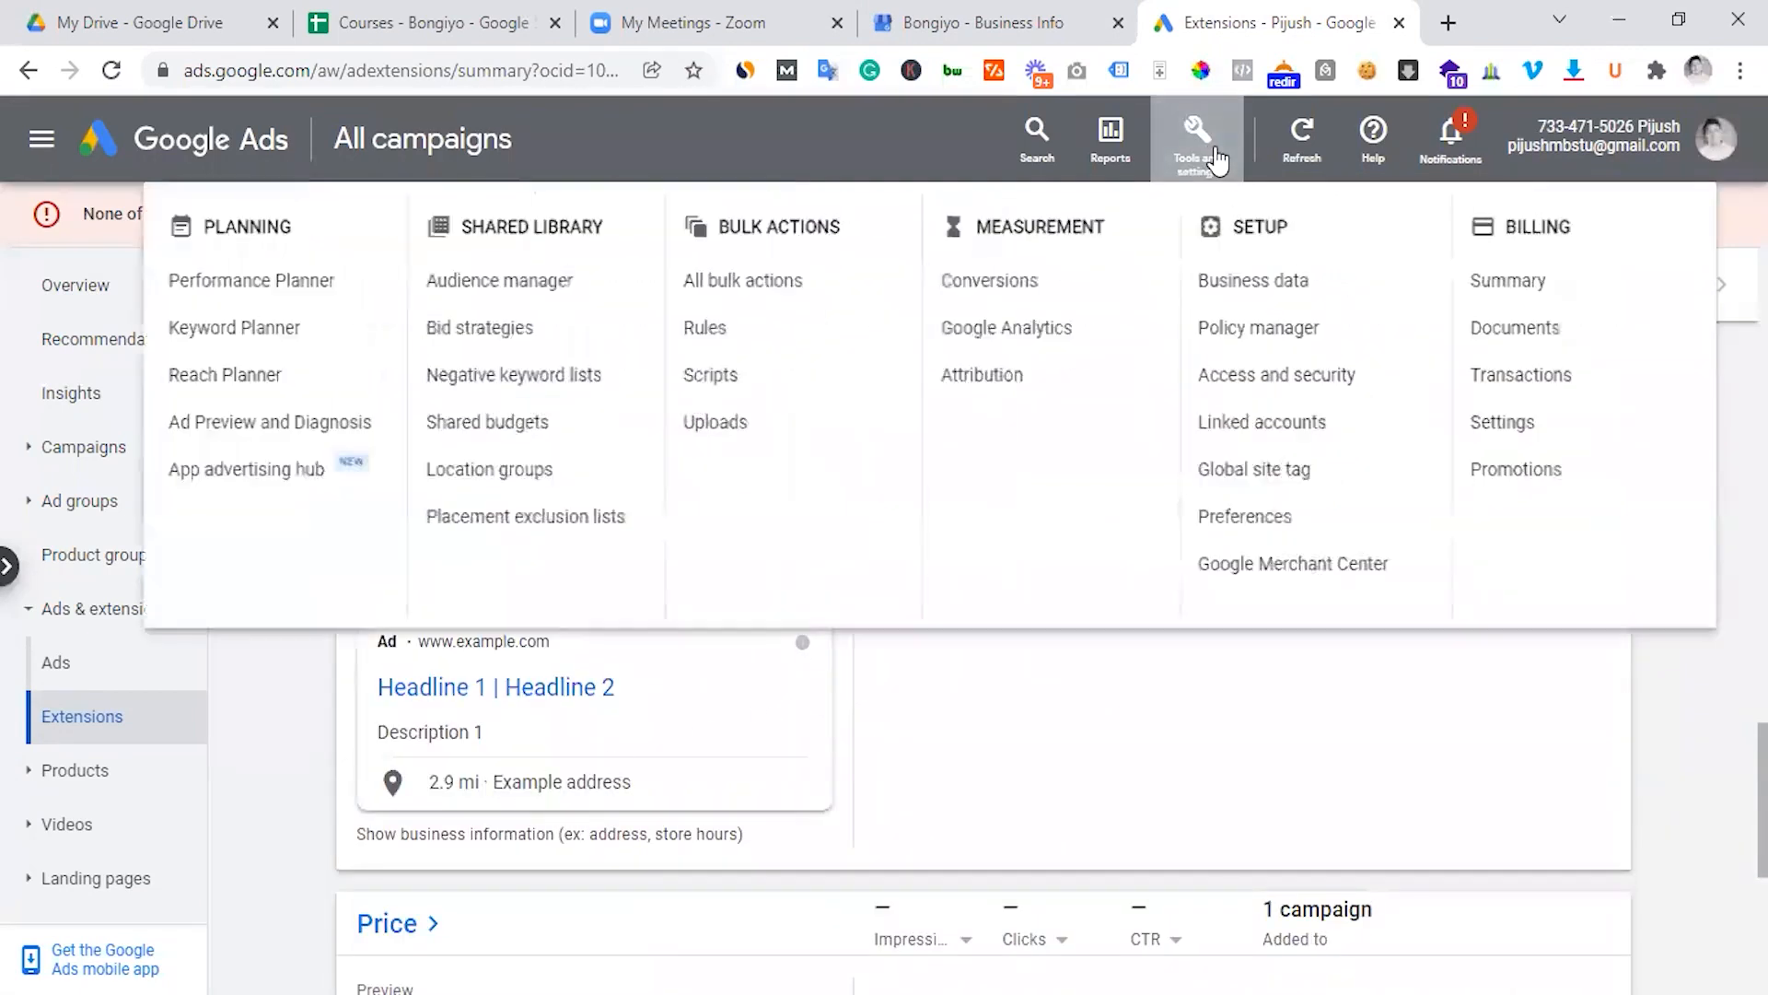
{"action": "left_click", "coordinate": [476, 480]}
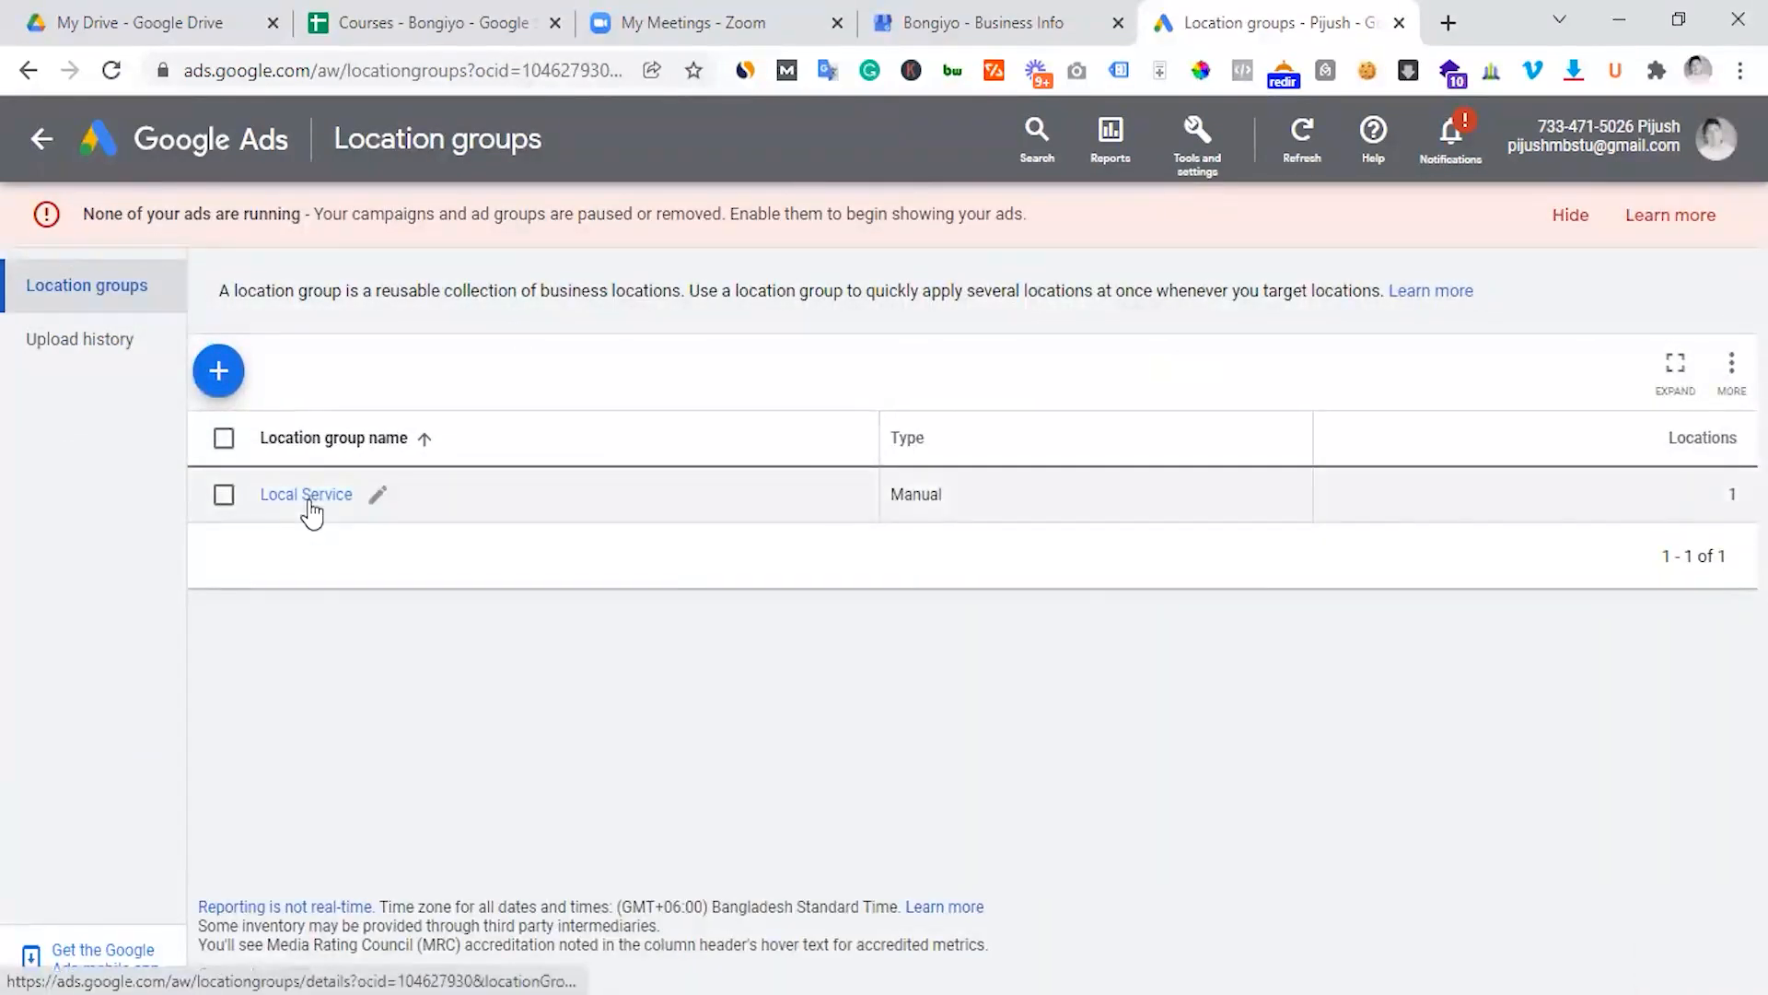
Try to remove the Local Service location group, and deselect it.
{"action": "left_click", "coordinate": [226, 497]}
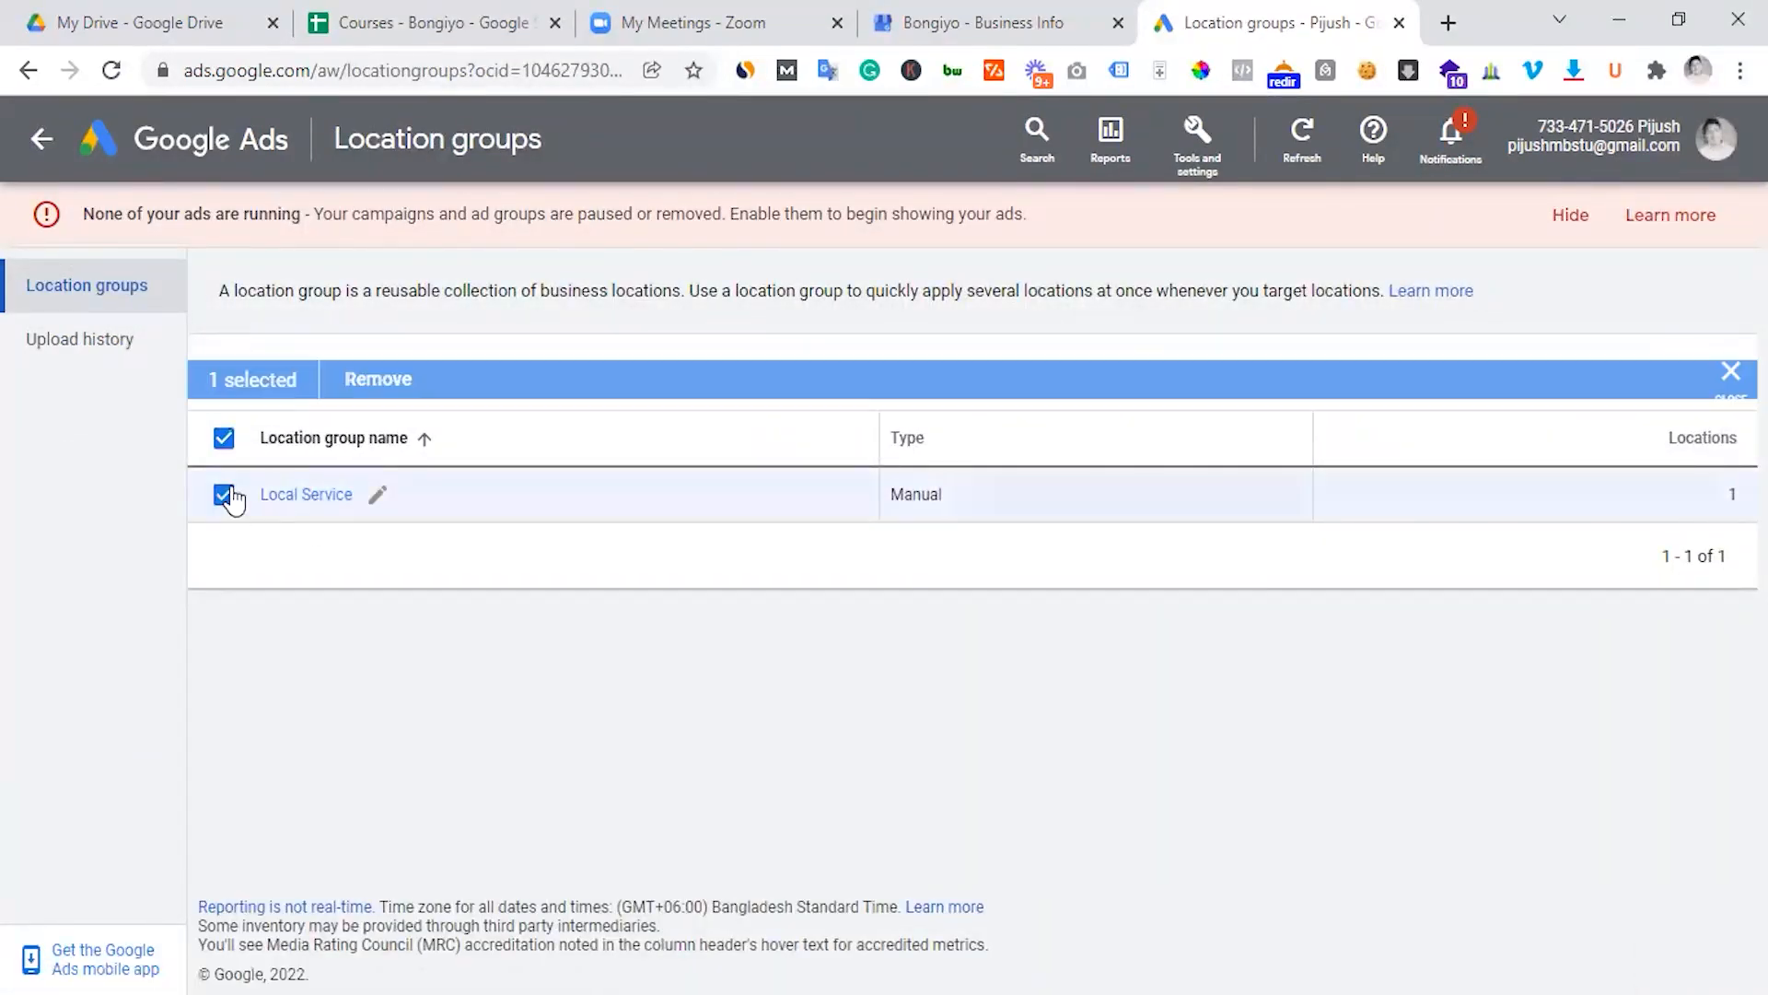
{"action": "left_click", "coordinate": [405, 378]}
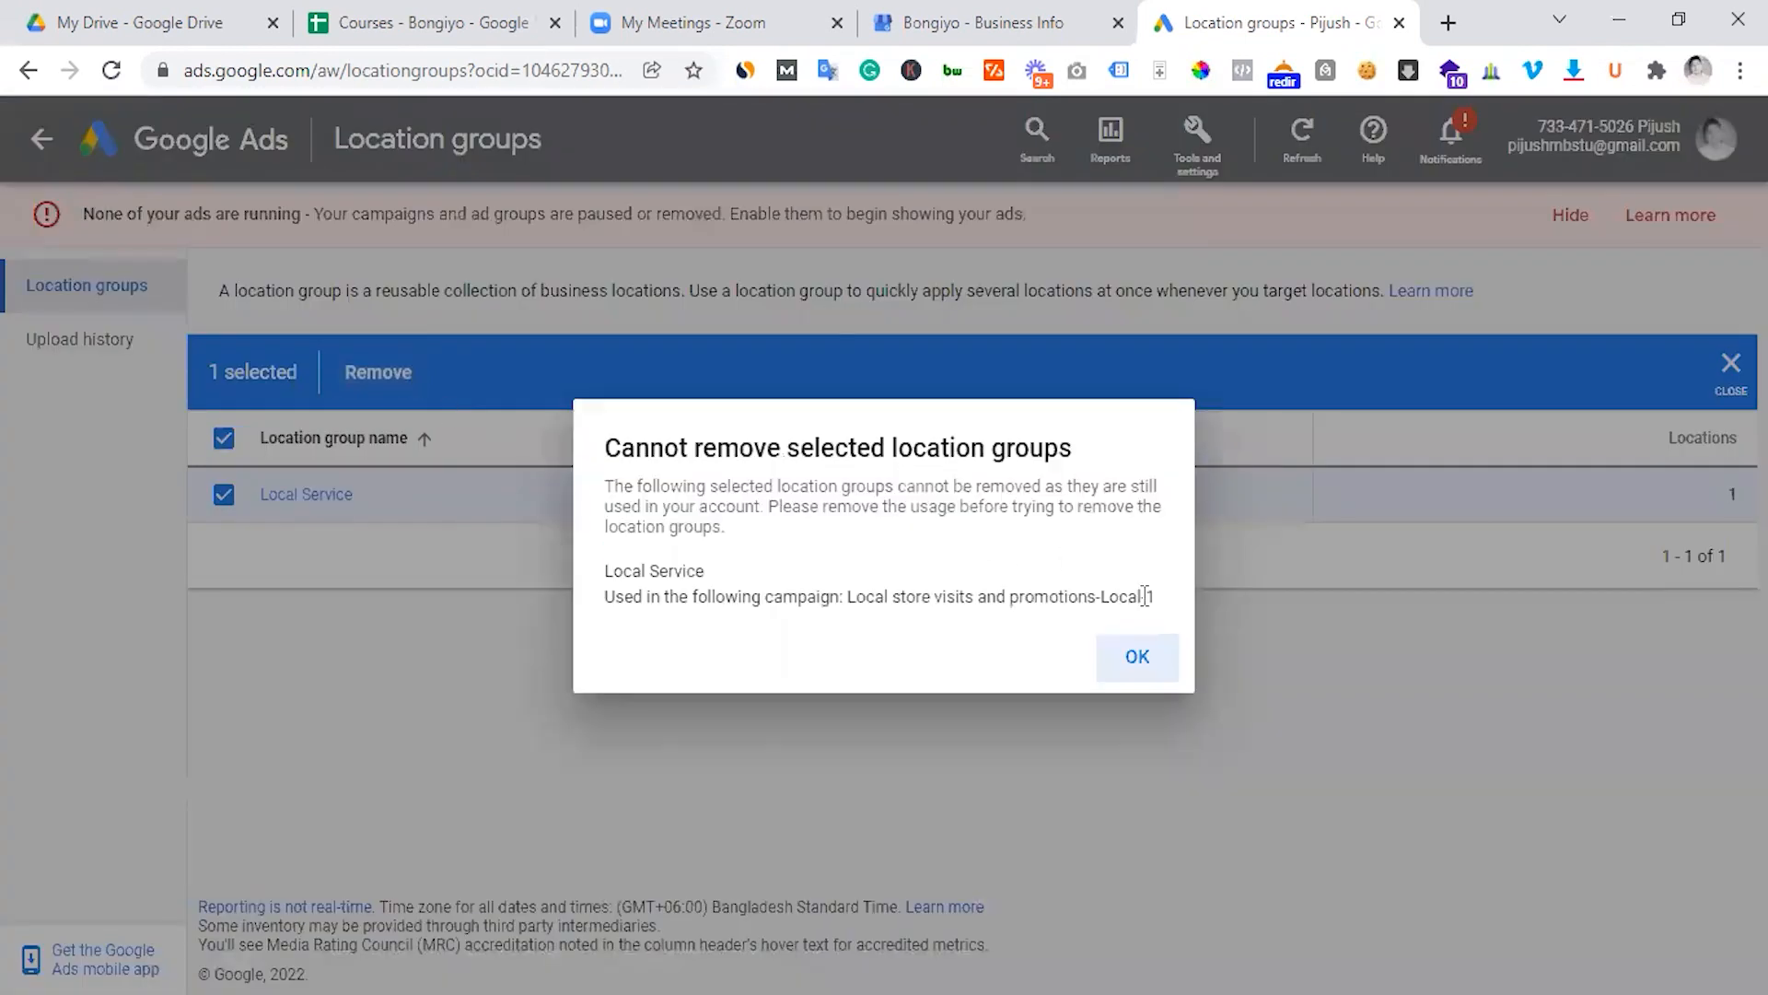
{"action": "left_click", "coordinate": [1147, 661]}
{"action": "left_click", "coordinate": [235, 497]}
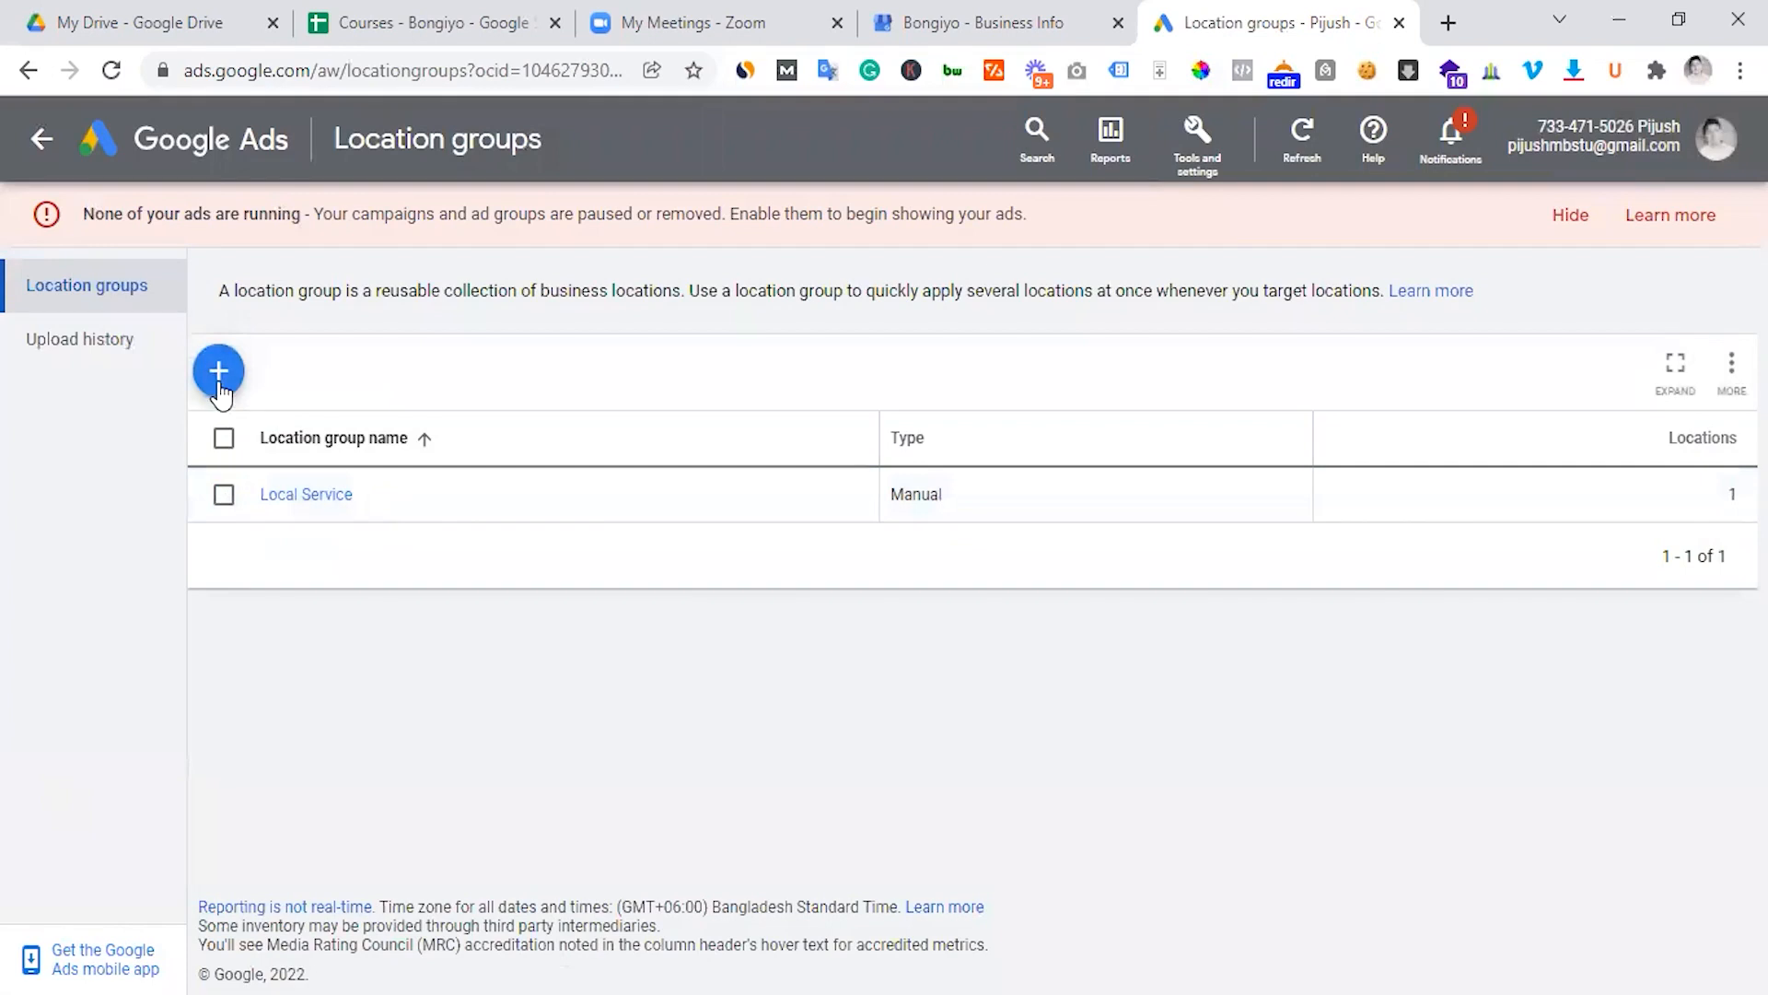
Start creating a location group and look over its form and the locations that can be picked.
{"action": "left_click", "coordinate": [221, 351]}
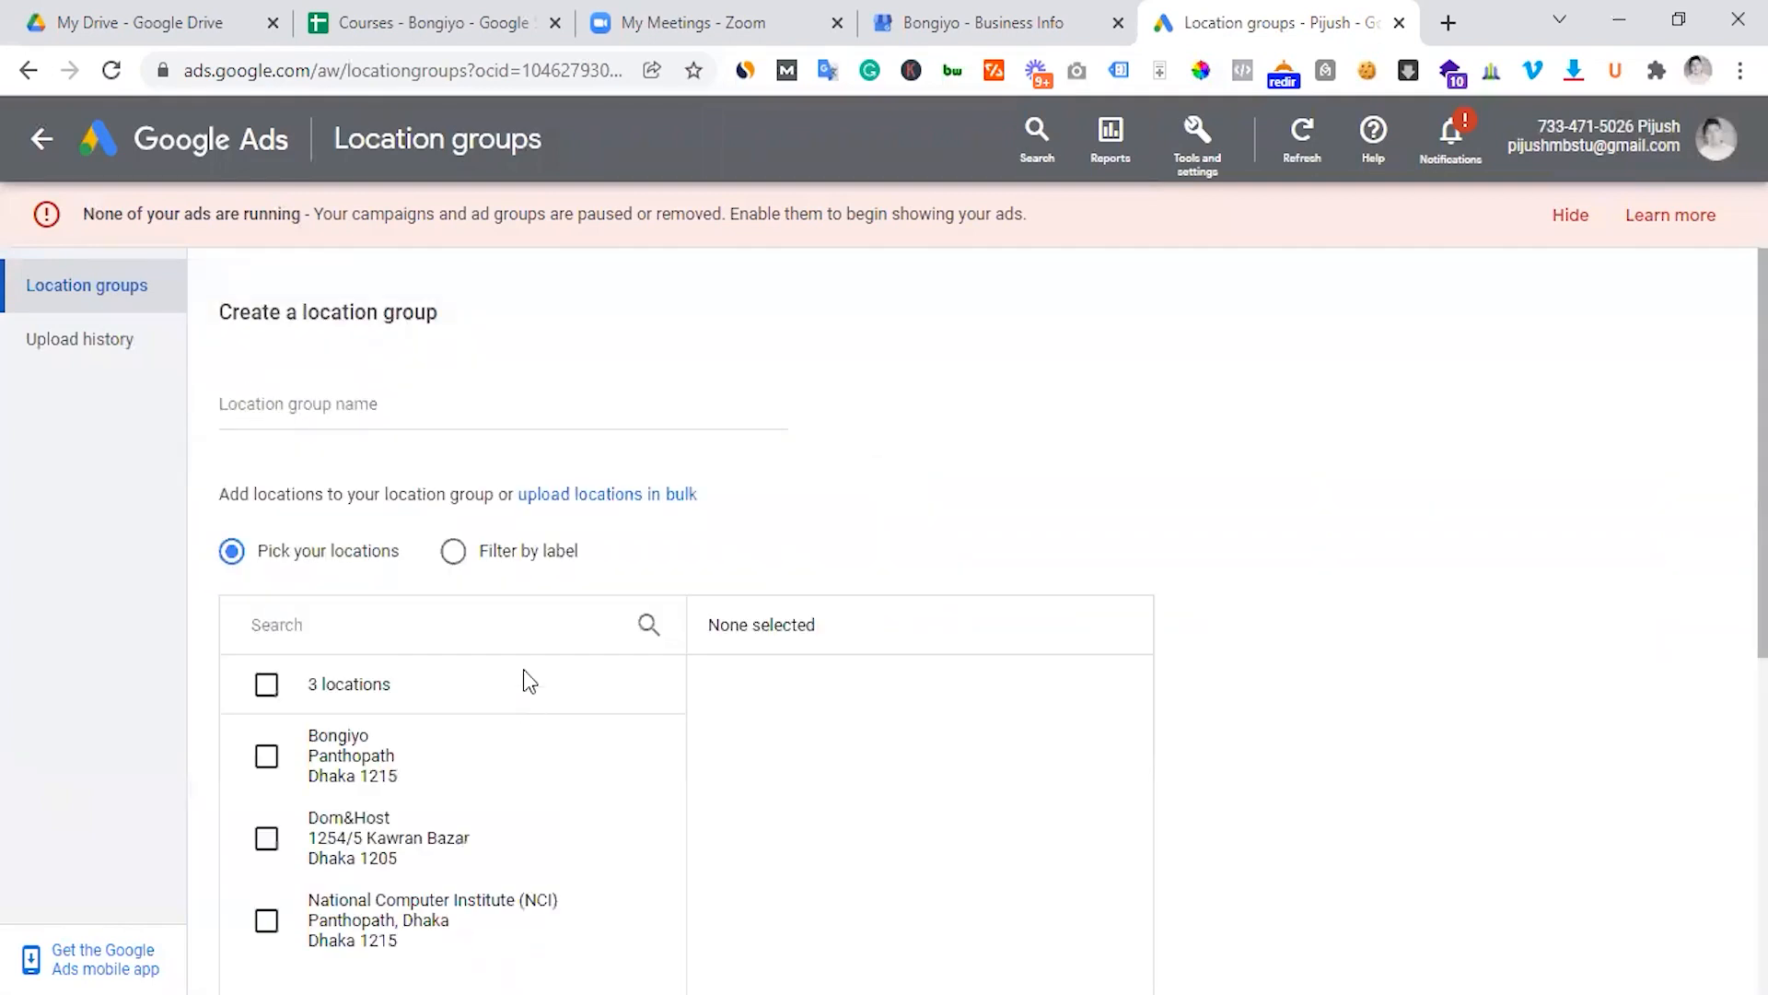
{"action": "scroll", "coordinate": [527, 674], "scroll_direction": "down", "scroll_amount": 3}
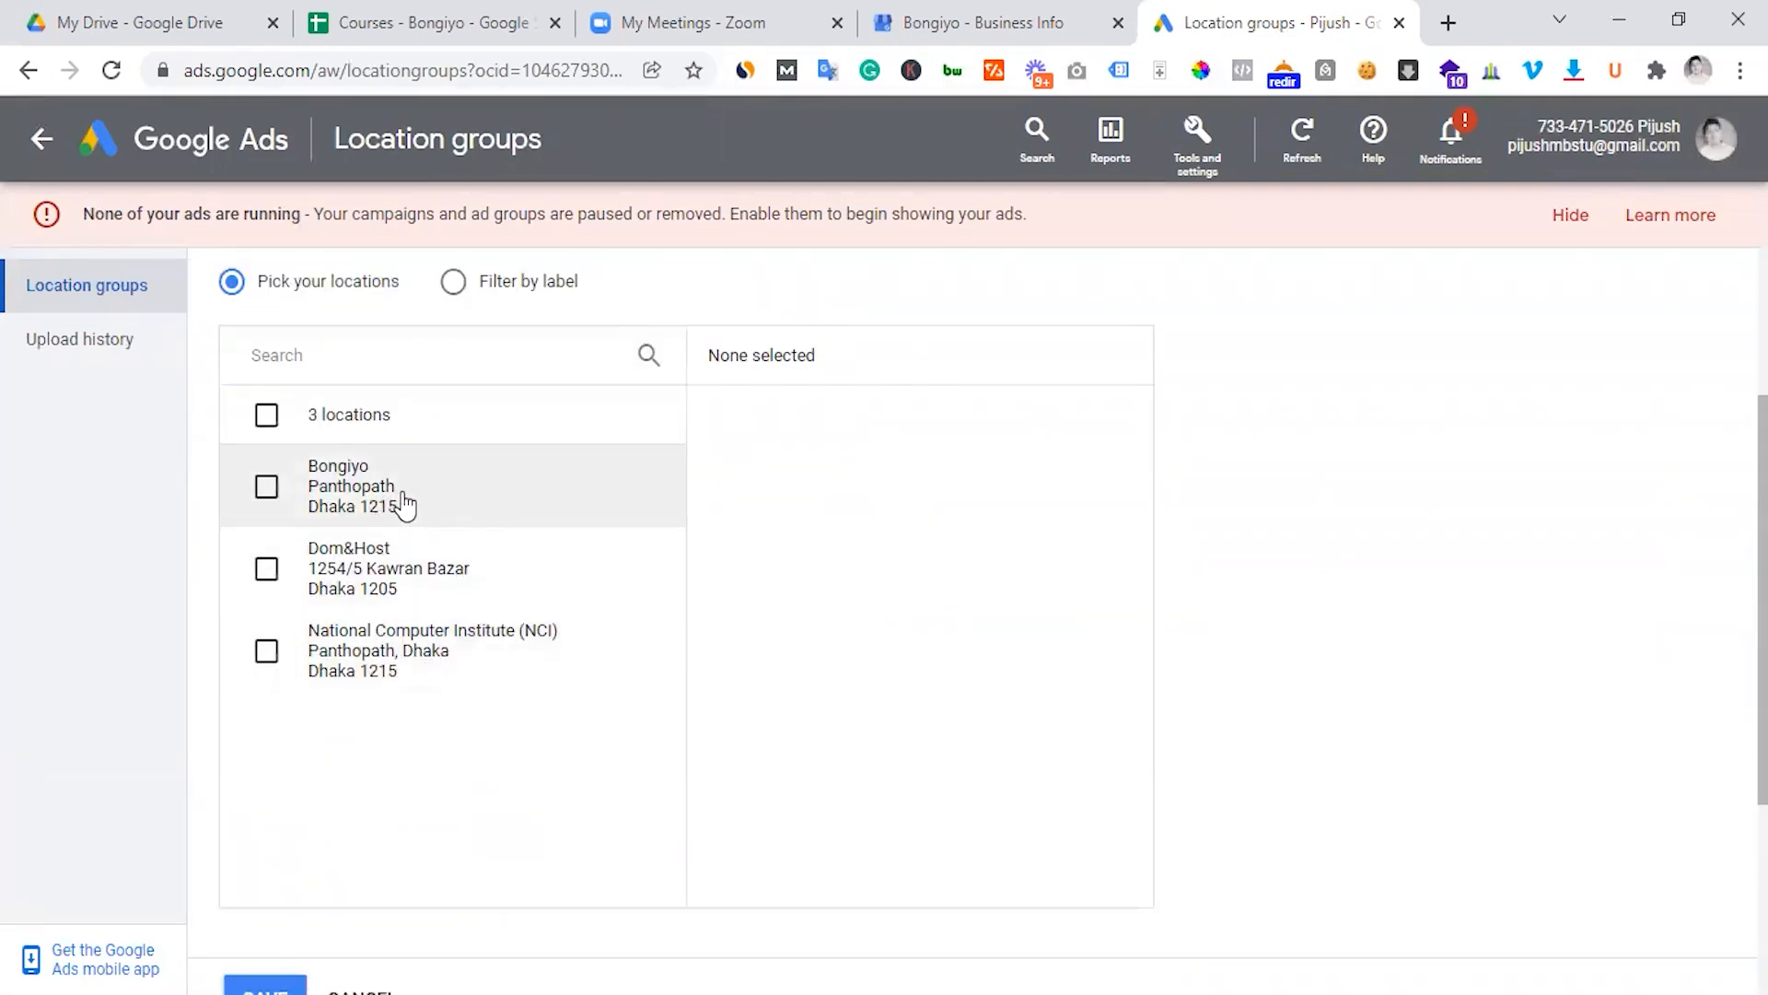
{"action": "scroll", "coordinate": [407, 498], "scroll_direction": "up", "scroll_amount": 2}
{"action": "scroll", "coordinate": [407, 488], "scroll_direction": "up", "scroll_amount": 2}
{"action": "scroll", "coordinate": [402, 486], "scroll_direction": "down", "scroll_amount": 2}
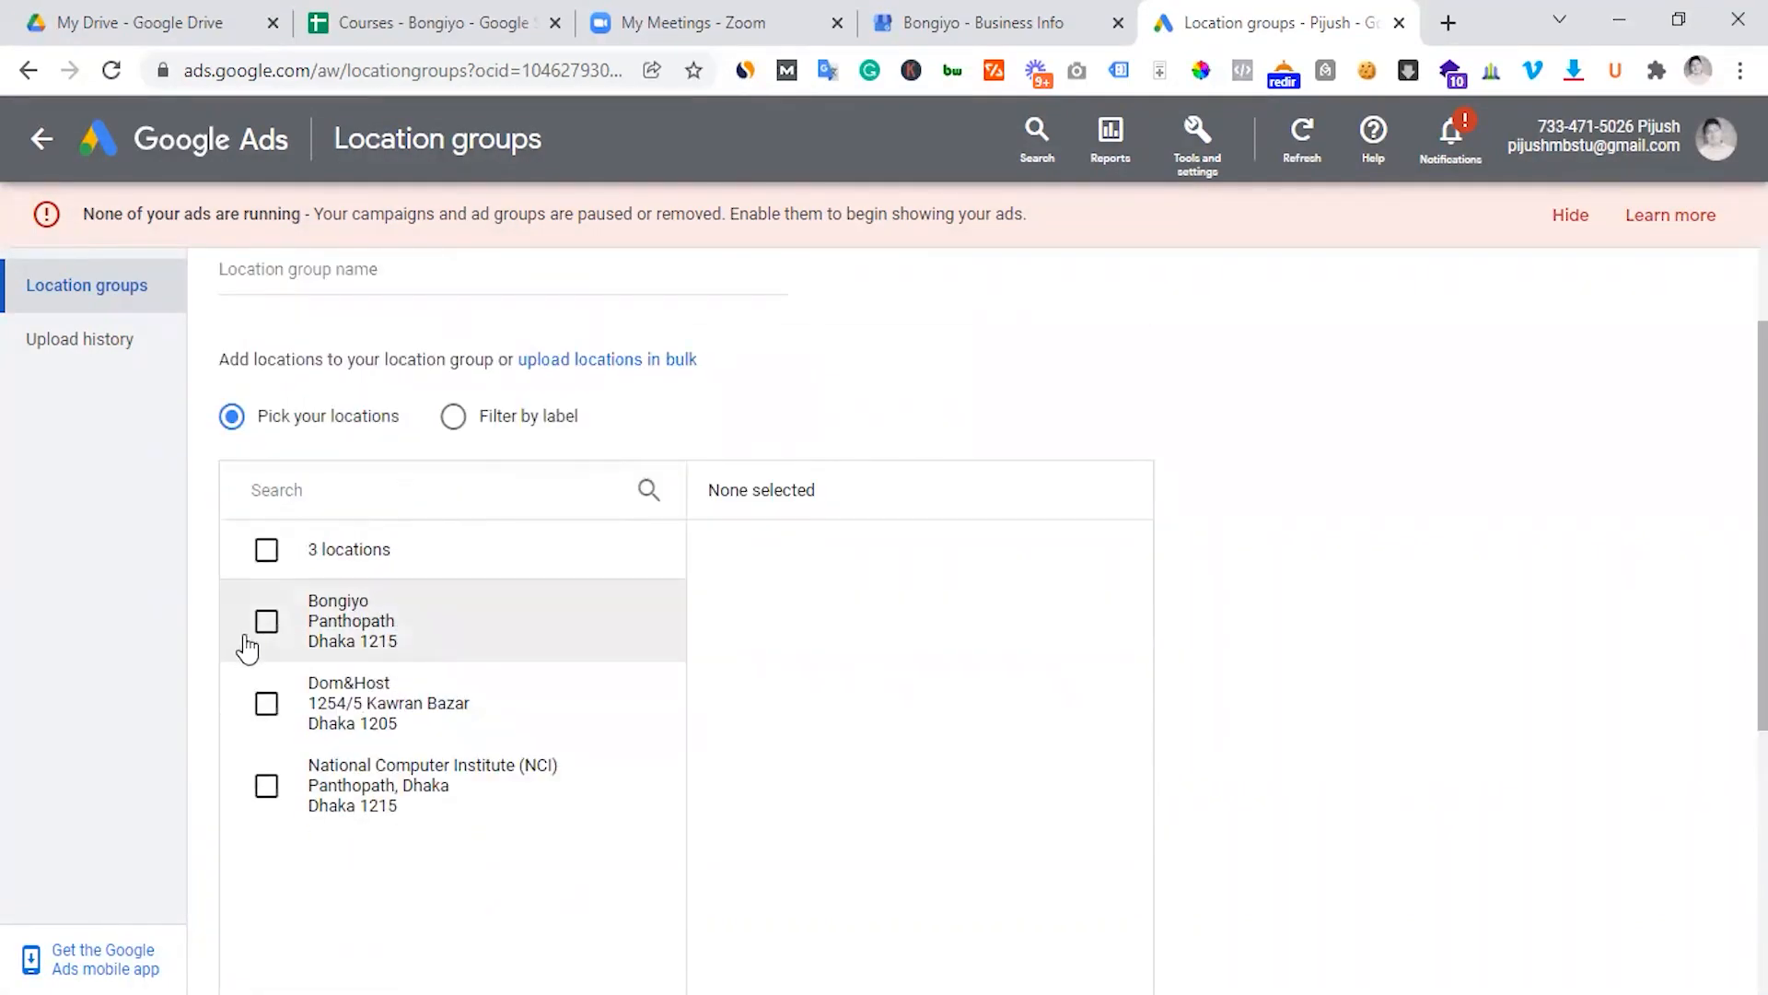
{"action": "scroll", "coordinate": [318, 644], "scroll_direction": "down", "scroll_amount": 2}
{"action": "scroll", "coordinate": [312, 631], "scroll_direction": "up", "scroll_amount": 2}
{"action": "scroll", "coordinate": [334, 634], "scroll_direction": "up", "scroll_amount": 2}
{"action": "scroll", "coordinate": [426, 639], "scroll_direction": "down", "scroll_amount": 2}
Choose the new group's locations by label, using the label Bong2022.
{"action": "left_click", "coordinate": [521, 416]}
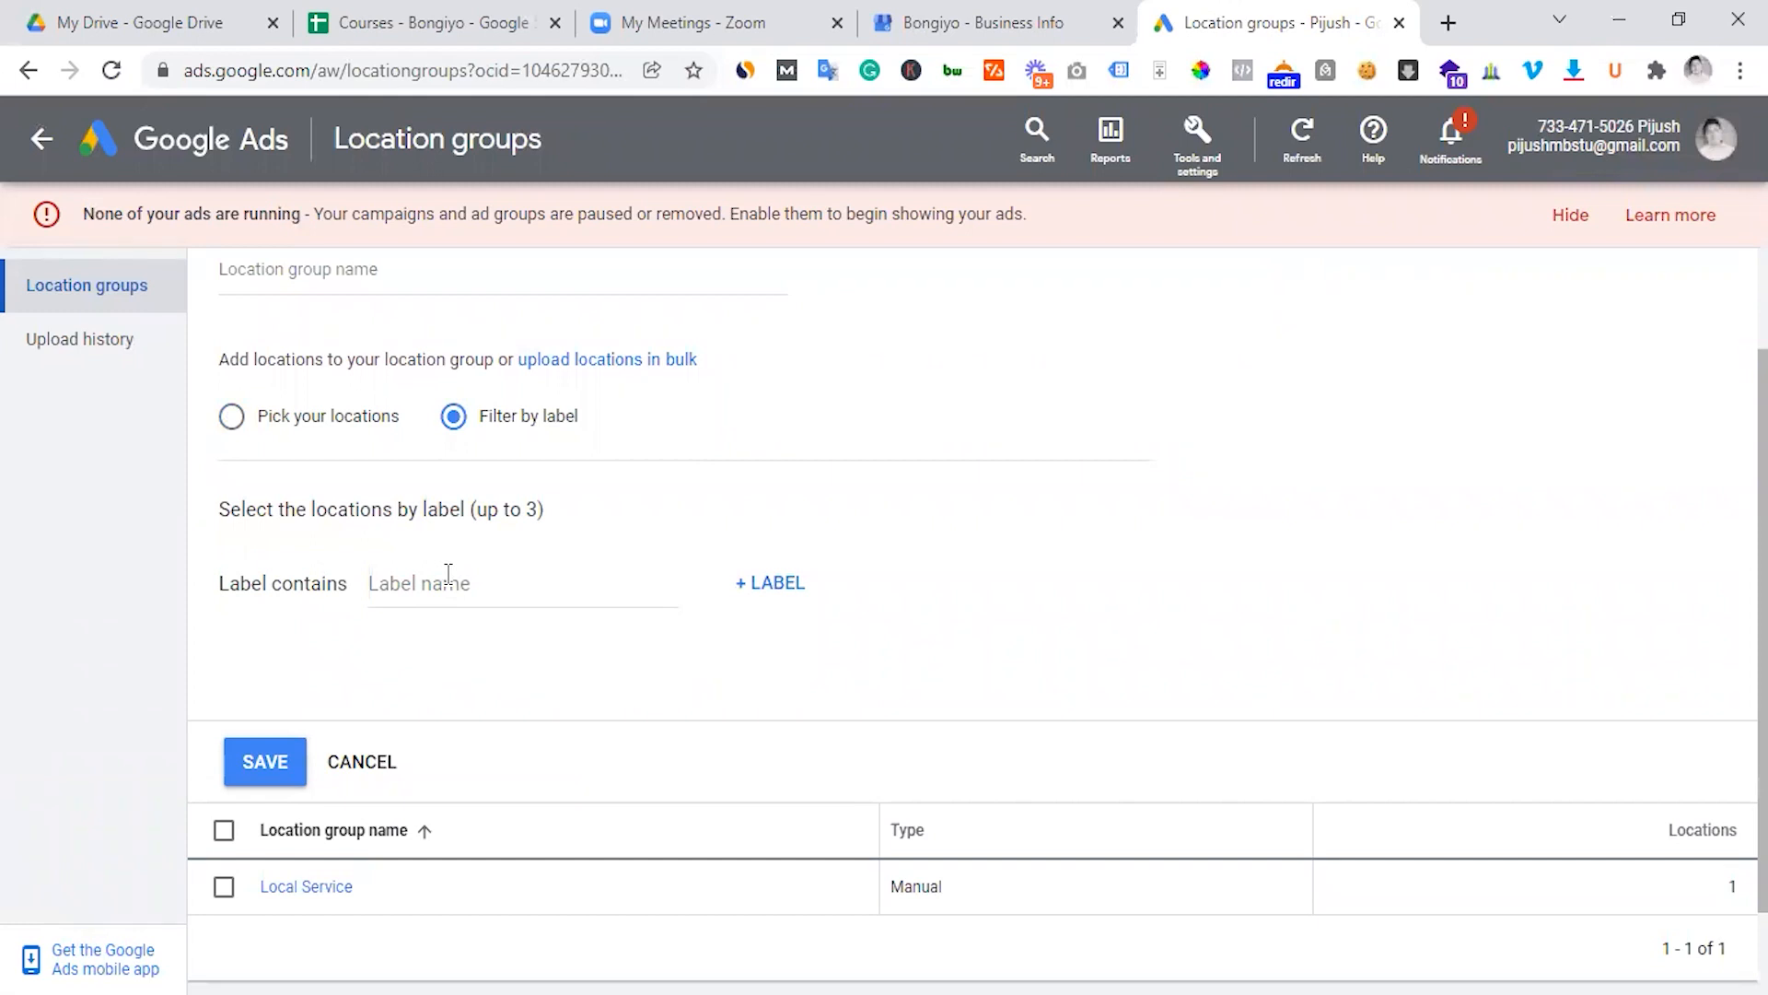
{"action": "left_click", "coordinate": [938, 19]}
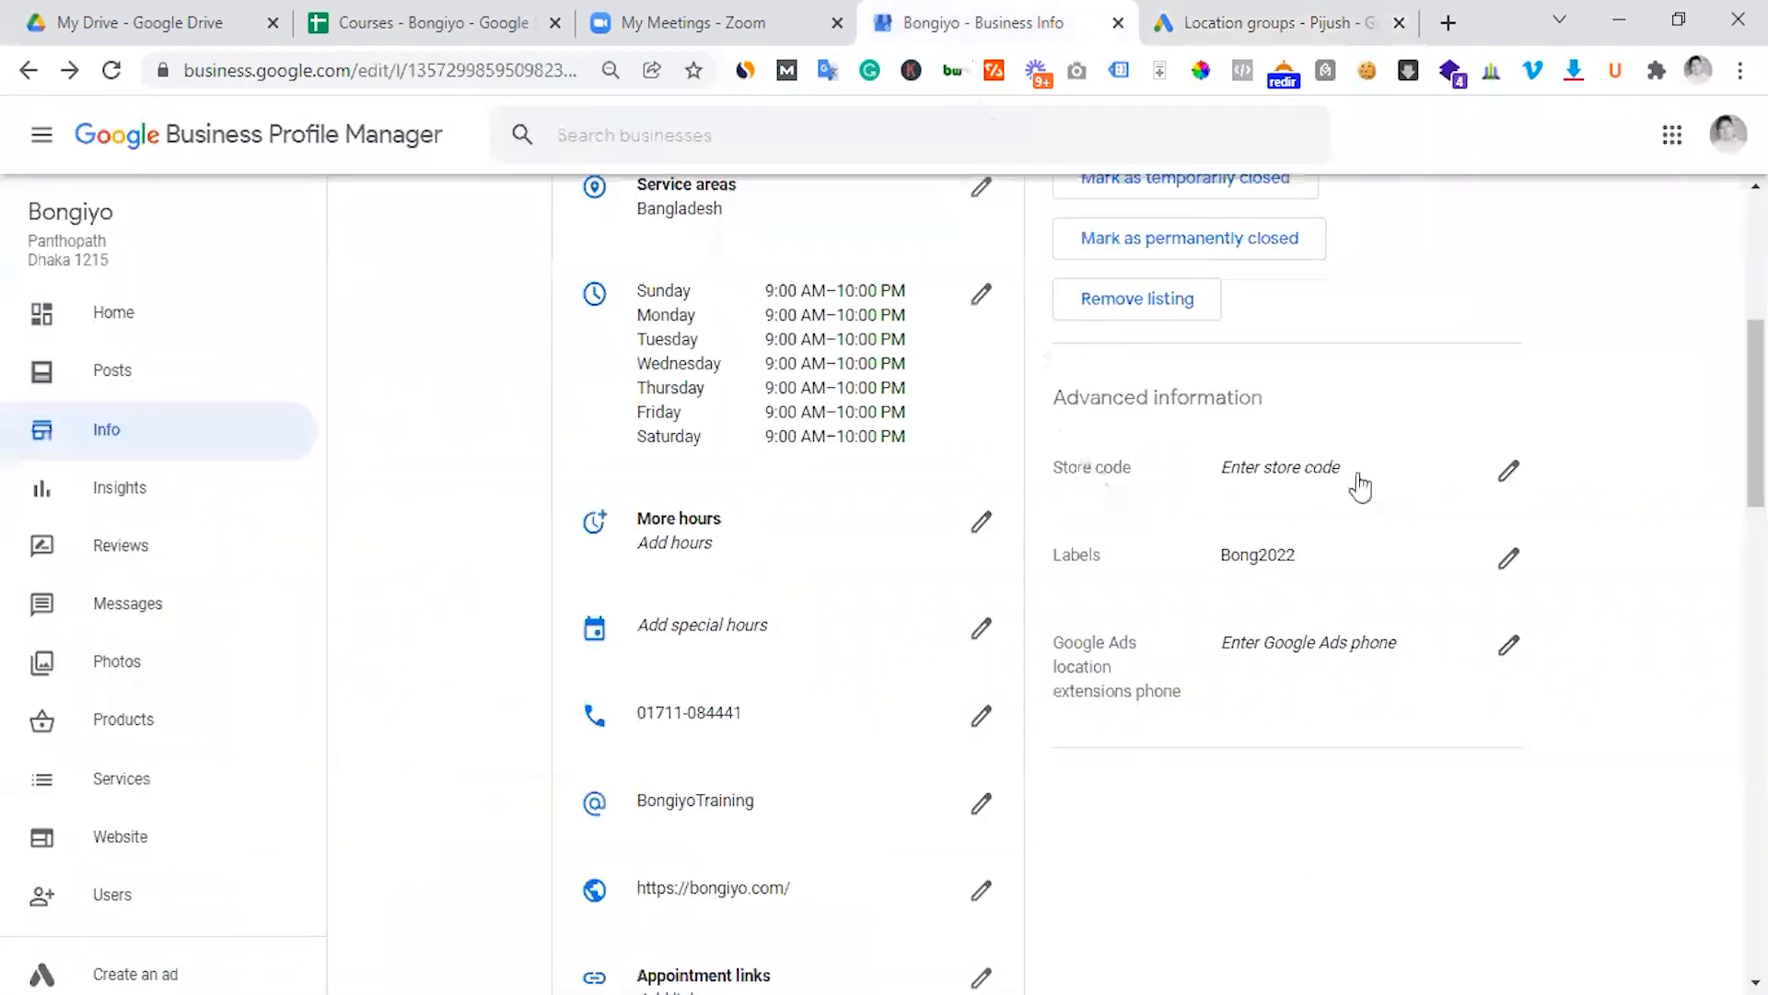
{"action": "left_click", "coordinate": [1187, 22]}
{"action": "left_click", "coordinate": [417, 582]}
{"action": "key", "text": "ctrl+v"}
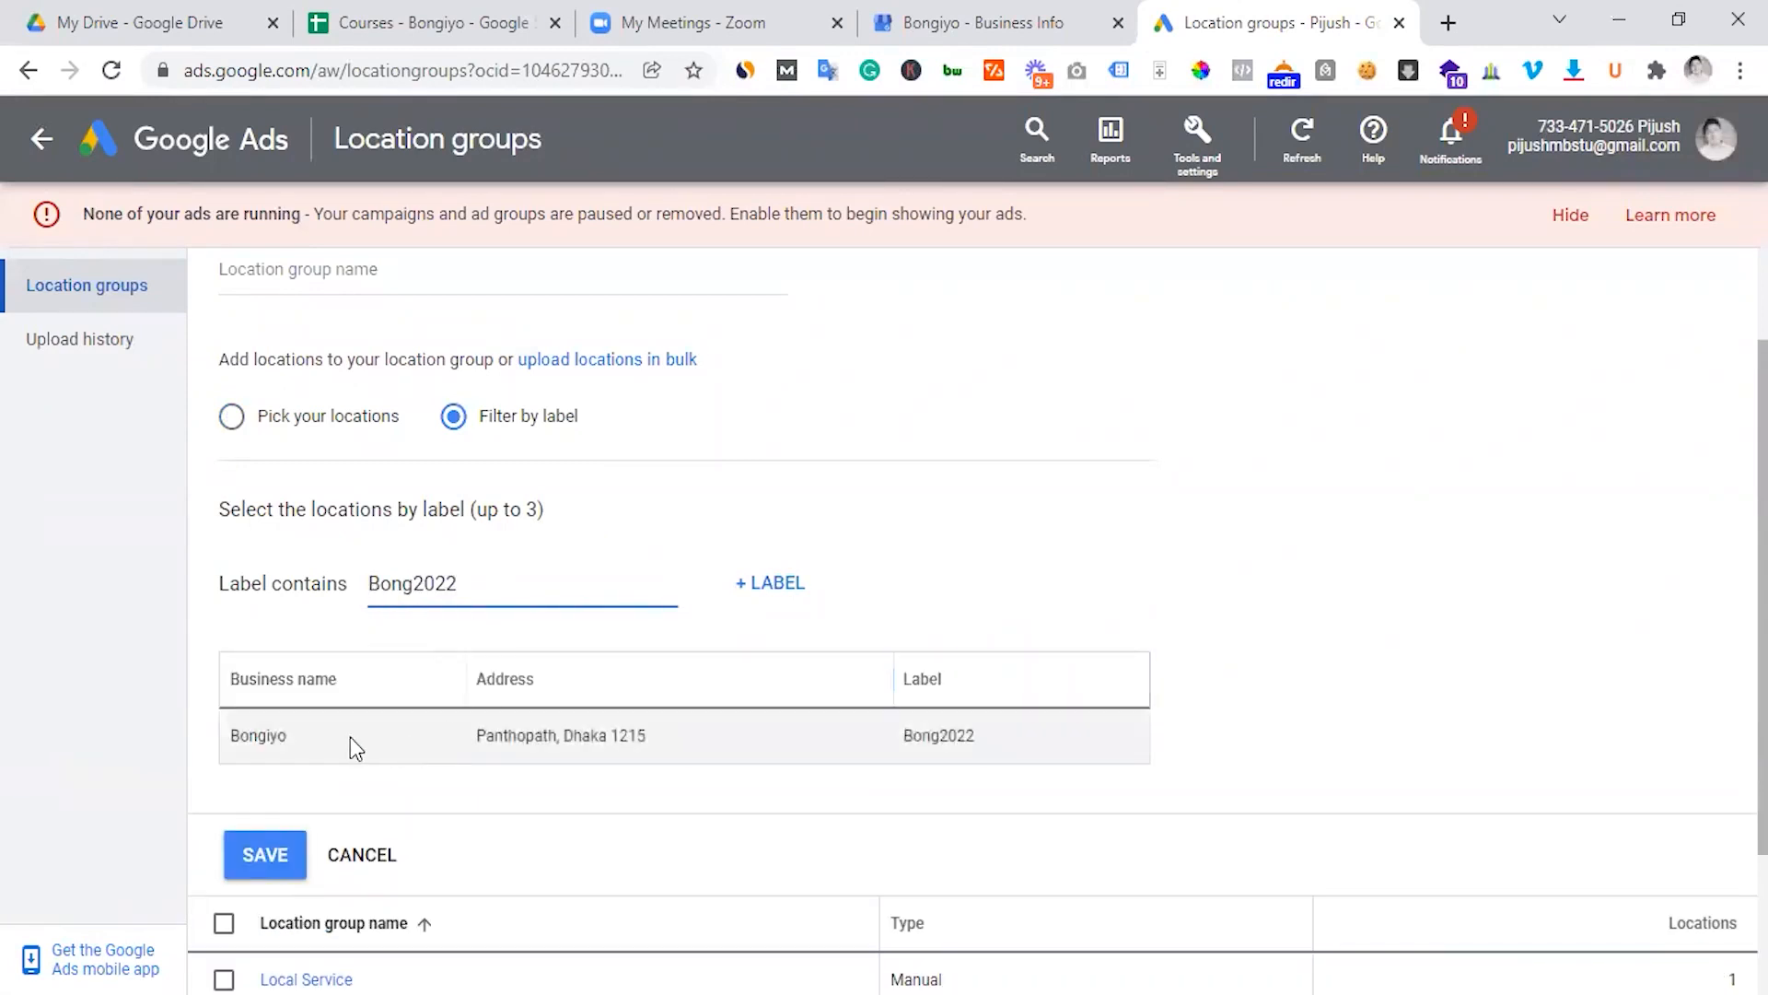
Name the new location group Bongiyo and try to save it.
{"action": "scroll", "coordinate": [396, 497], "scroll_direction": "up", "scroll_amount": 2}
{"action": "left_click", "coordinate": [341, 422]}
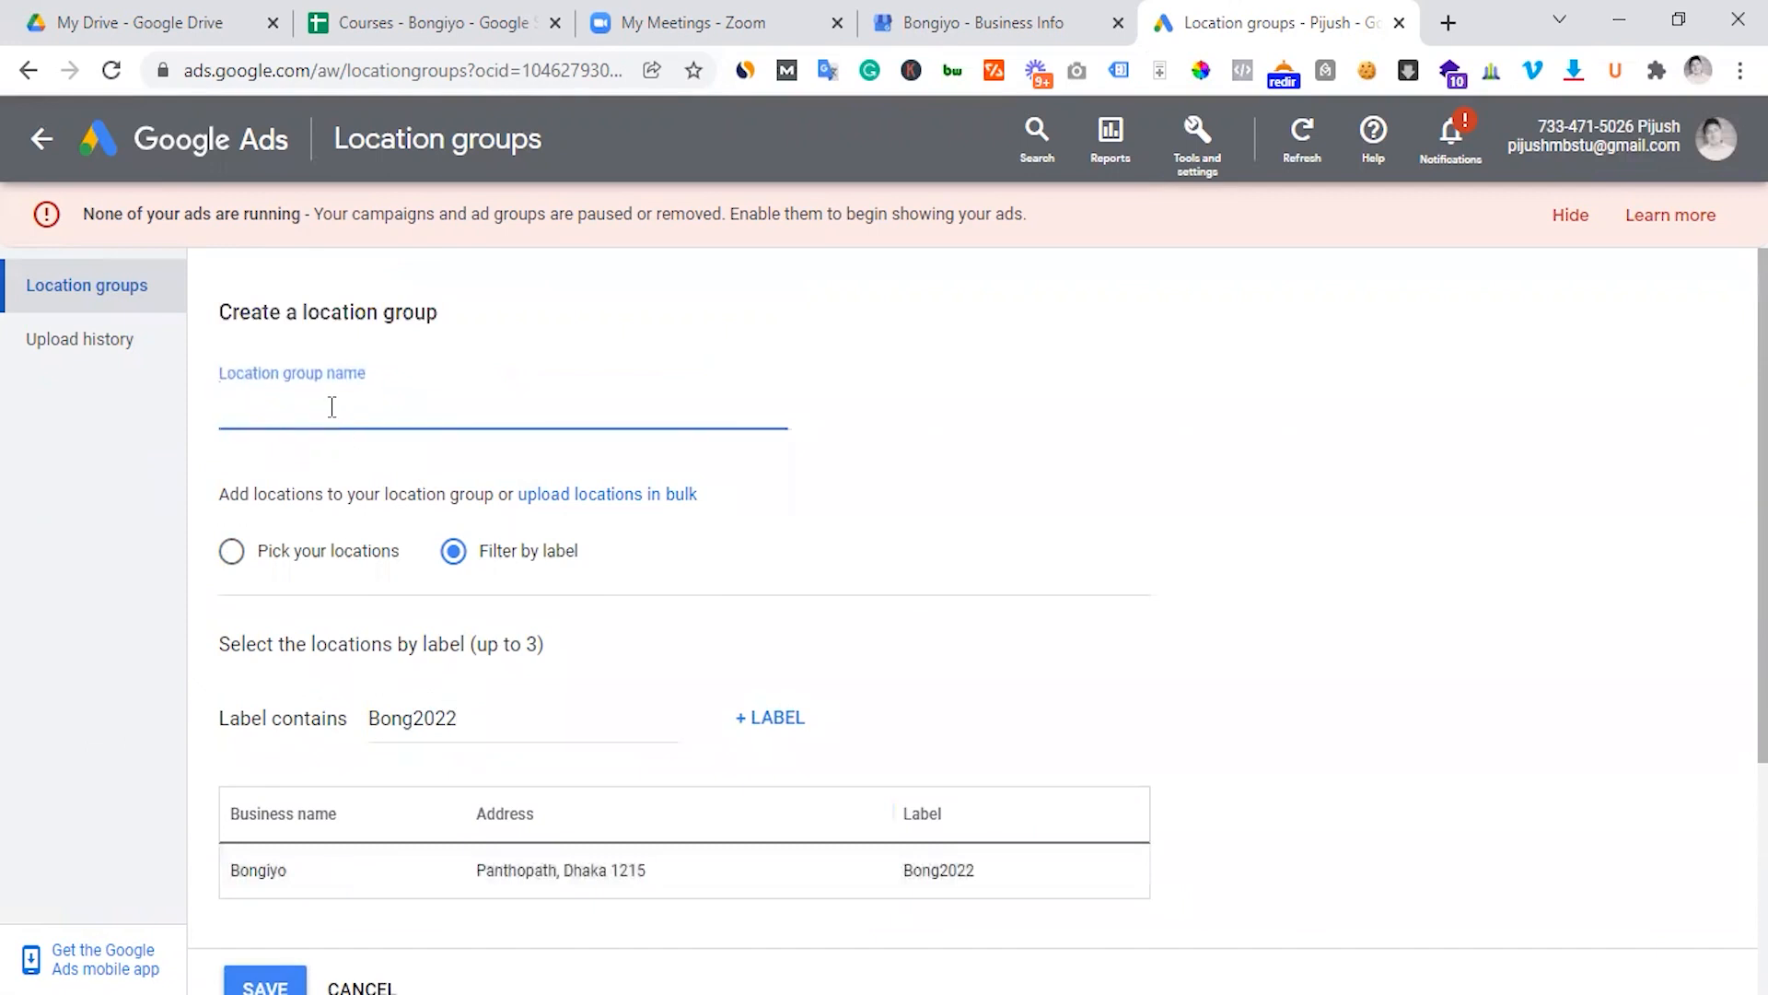
{"action": "type", "text": "Bongiyo"}
{"action": "scroll", "coordinate": [583, 737], "scroll_direction": "down", "scroll_amount": 3}
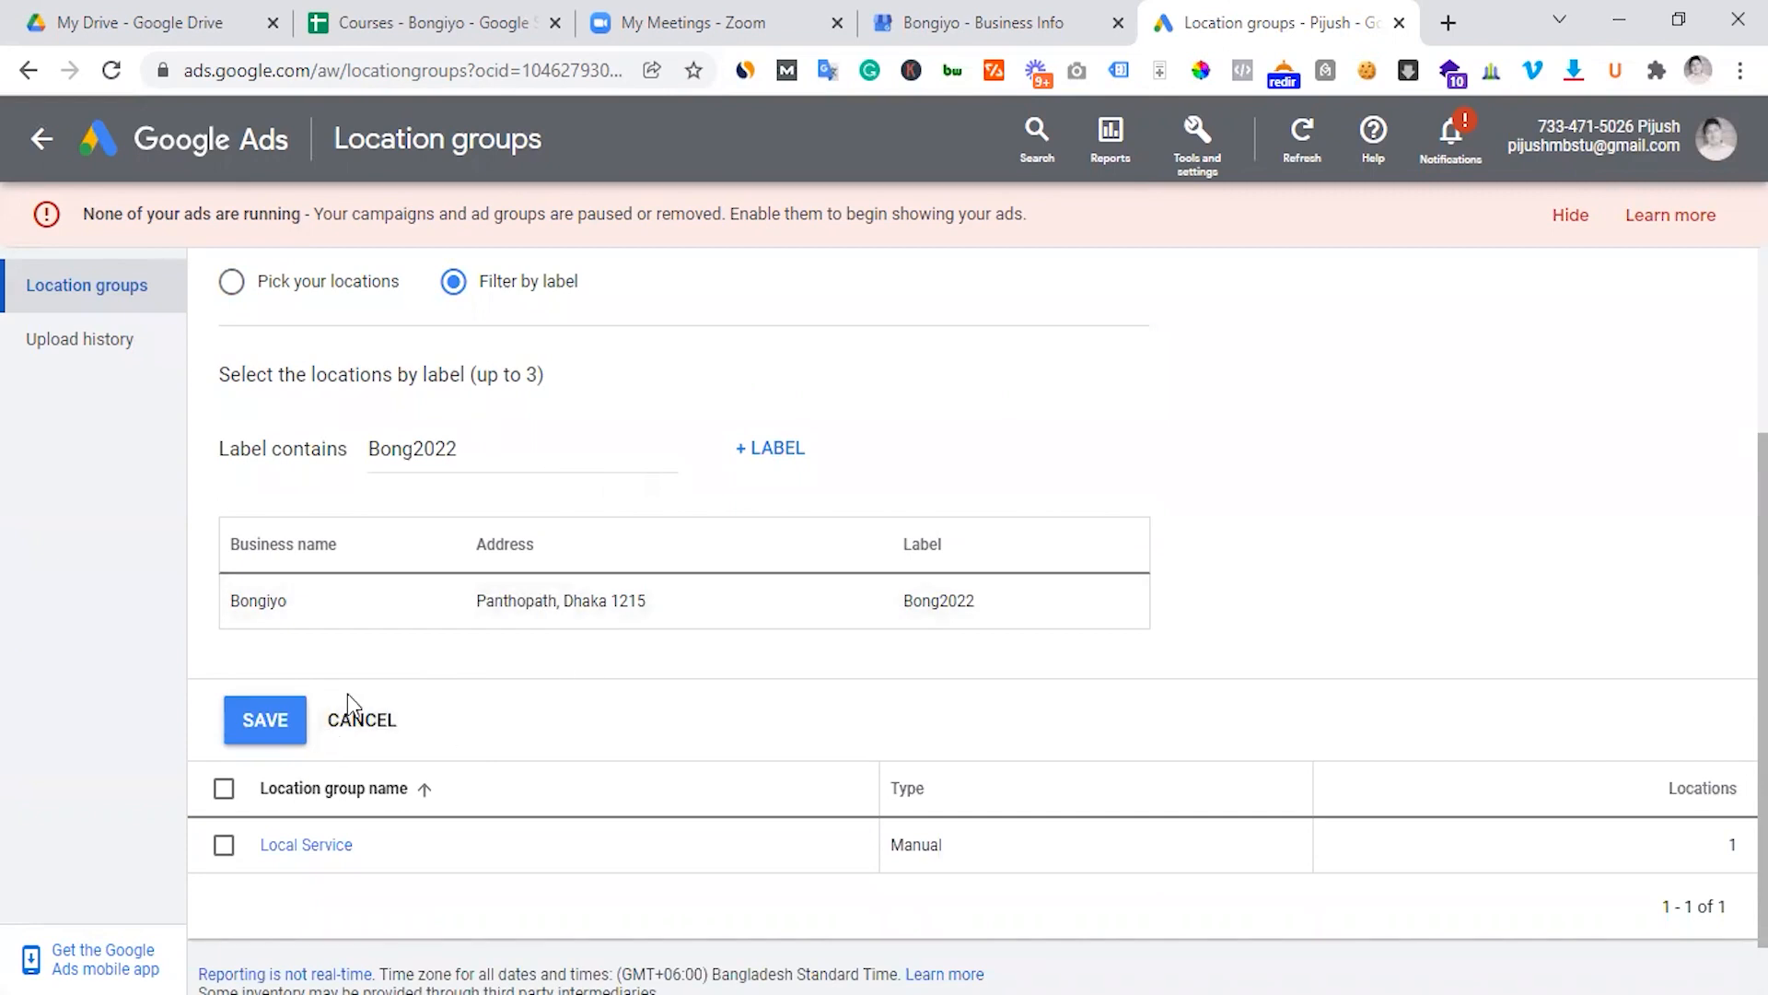
{"action": "left_click", "coordinate": [283, 714]}
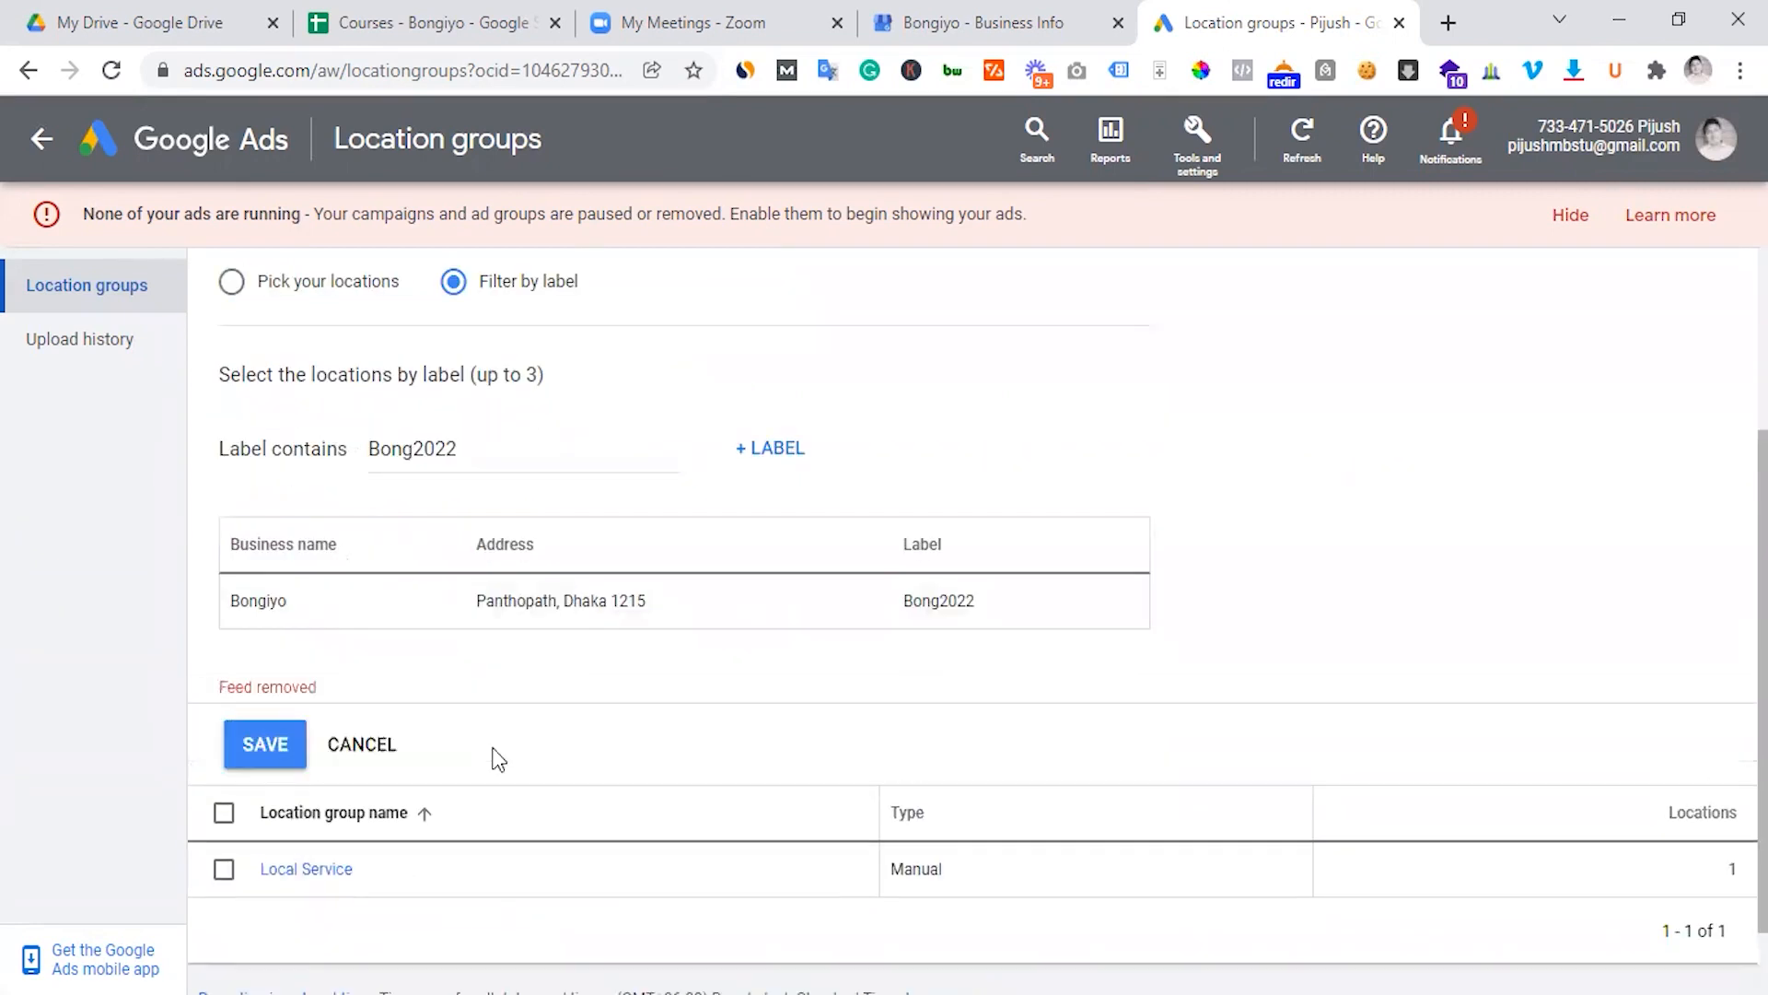
Switch the group to individually picked locations and try to select the Bongiyo location.
{"action": "scroll", "coordinate": [488, 756], "scroll_direction": "up", "scroll_amount": 3}
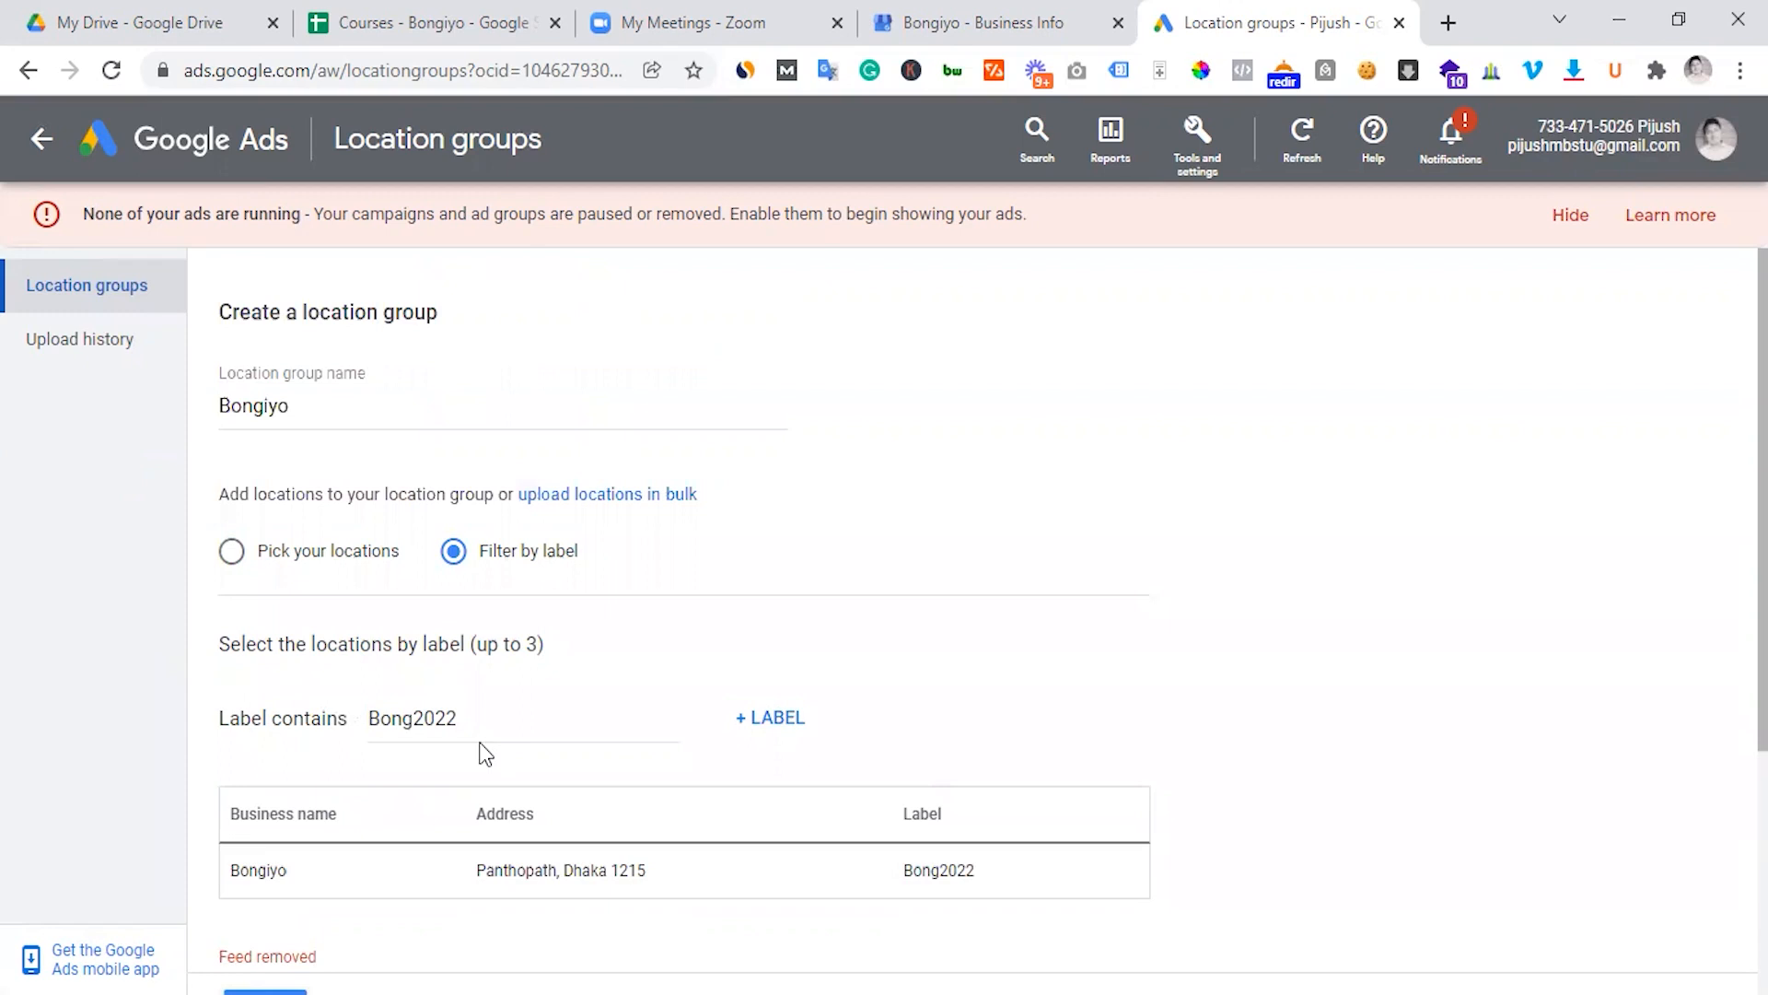
{"action": "left_click", "coordinate": [309, 555]}
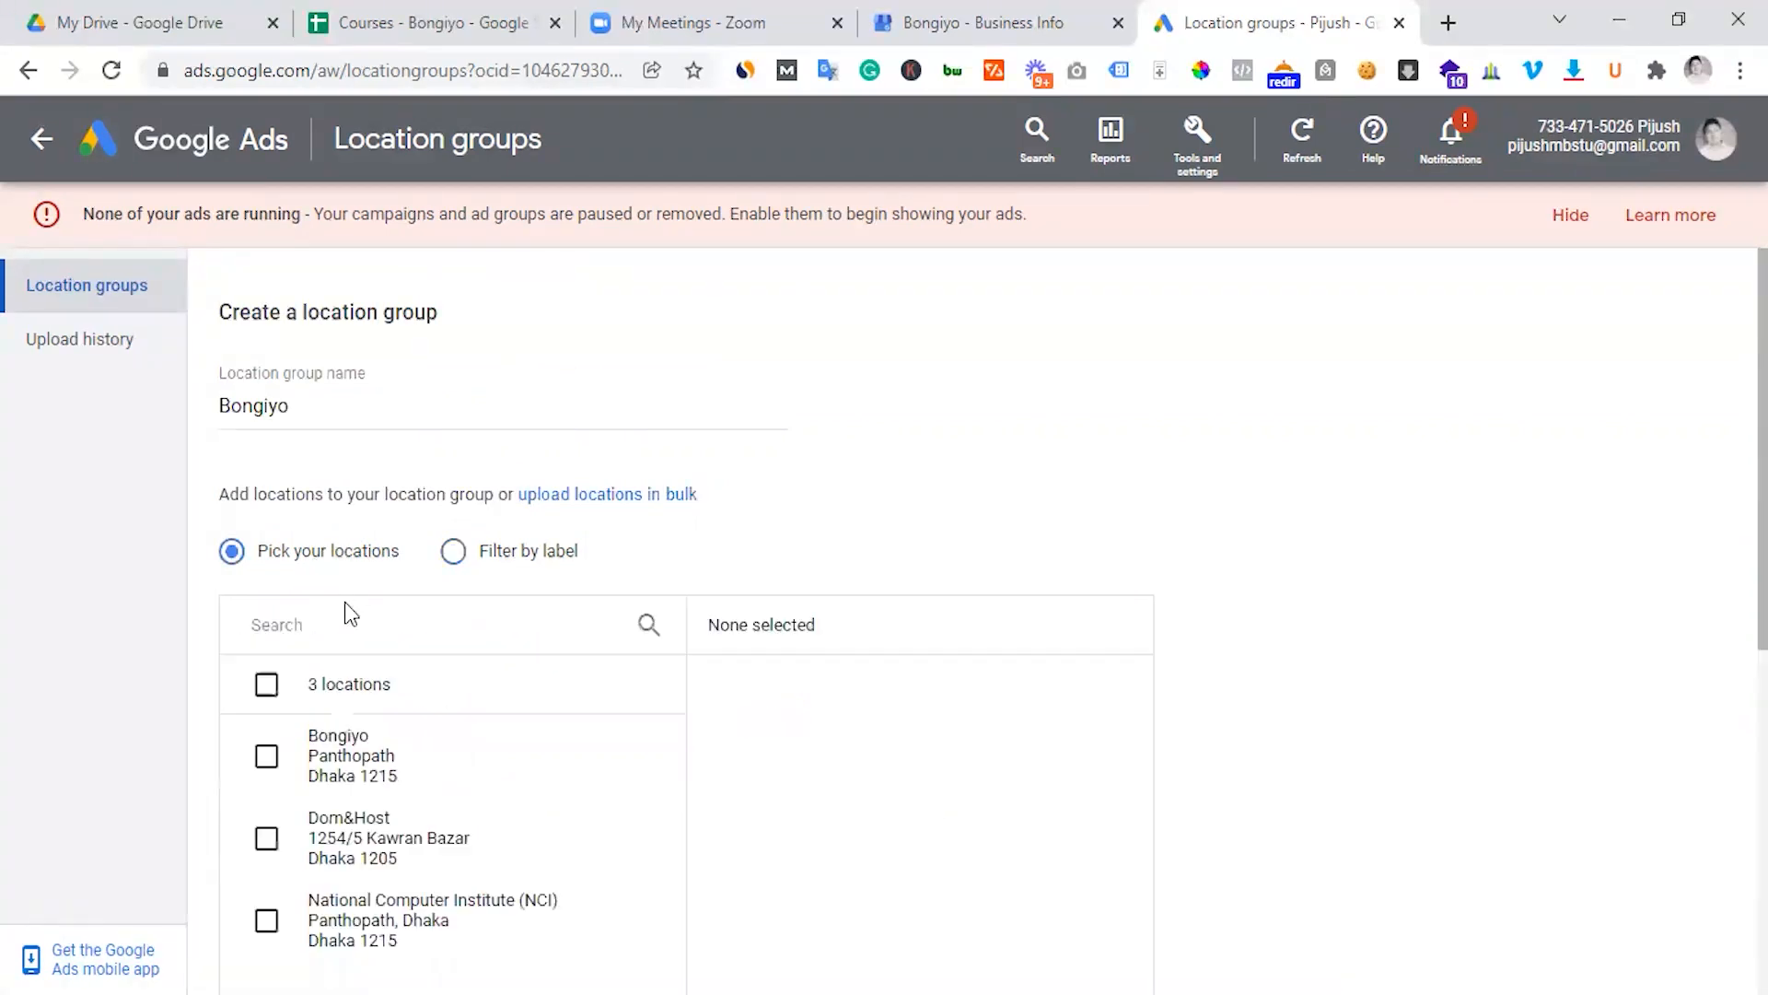
{"action": "left_click", "coordinate": [266, 757]}
{"action": "scroll", "coordinate": [461, 736], "scroll_direction": "down", "scroll_amount": 6}
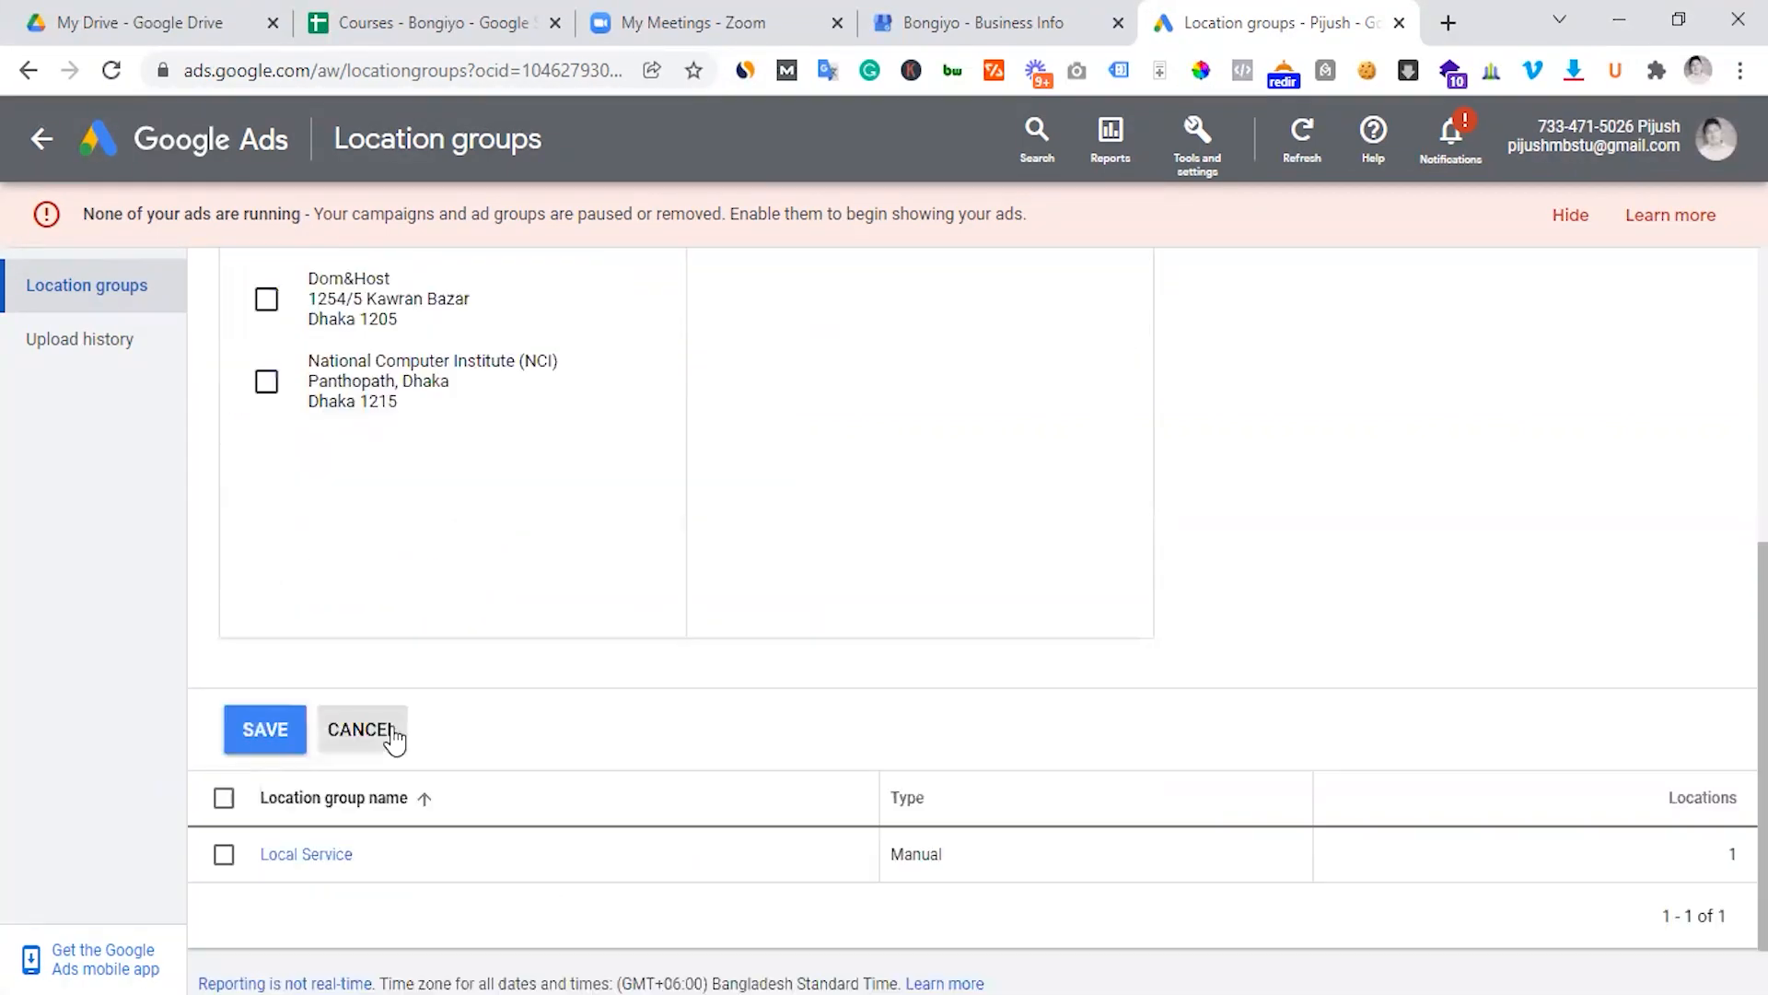
{"action": "scroll", "coordinate": [394, 736], "scroll_direction": "up", "scroll_amount": 6}
Switch to Business Profile Manager, look at its linked ads accounts, and return to the location groups in Google Ads.
{"action": "left_click", "coordinate": [967, 22]}
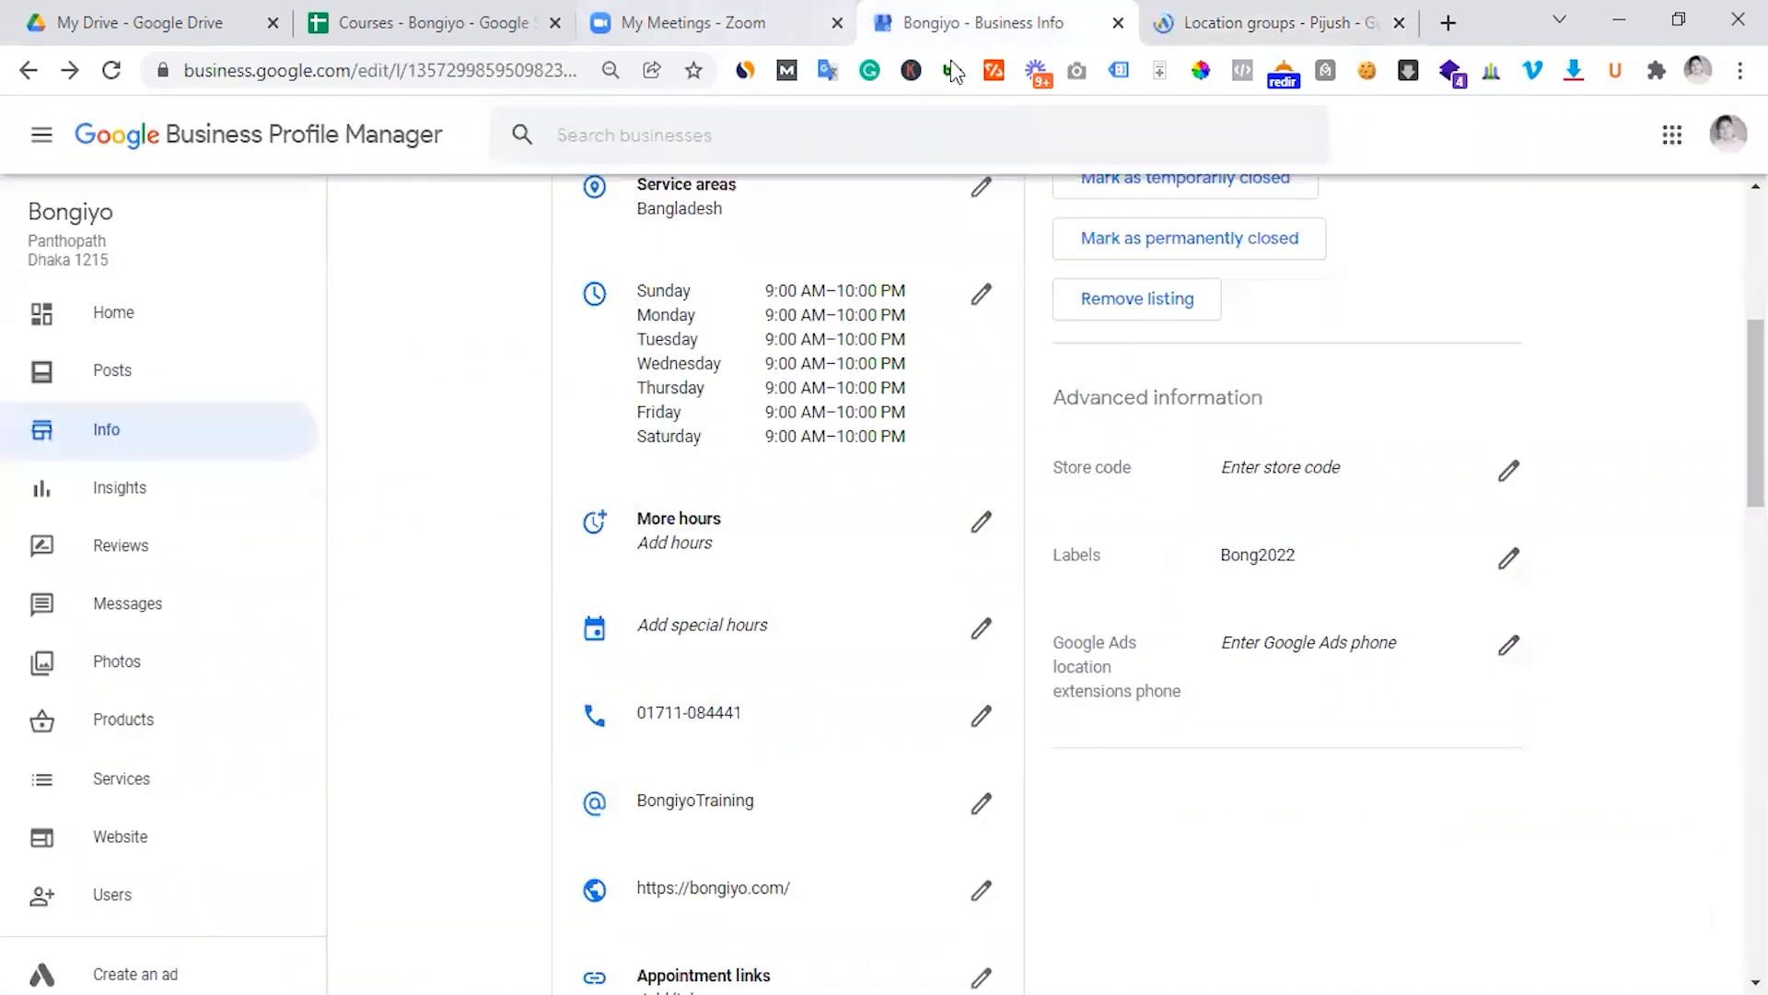
{"action": "scroll", "coordinate": [199, 658], "scroll_direction": "down", "scroll_amount": 3}
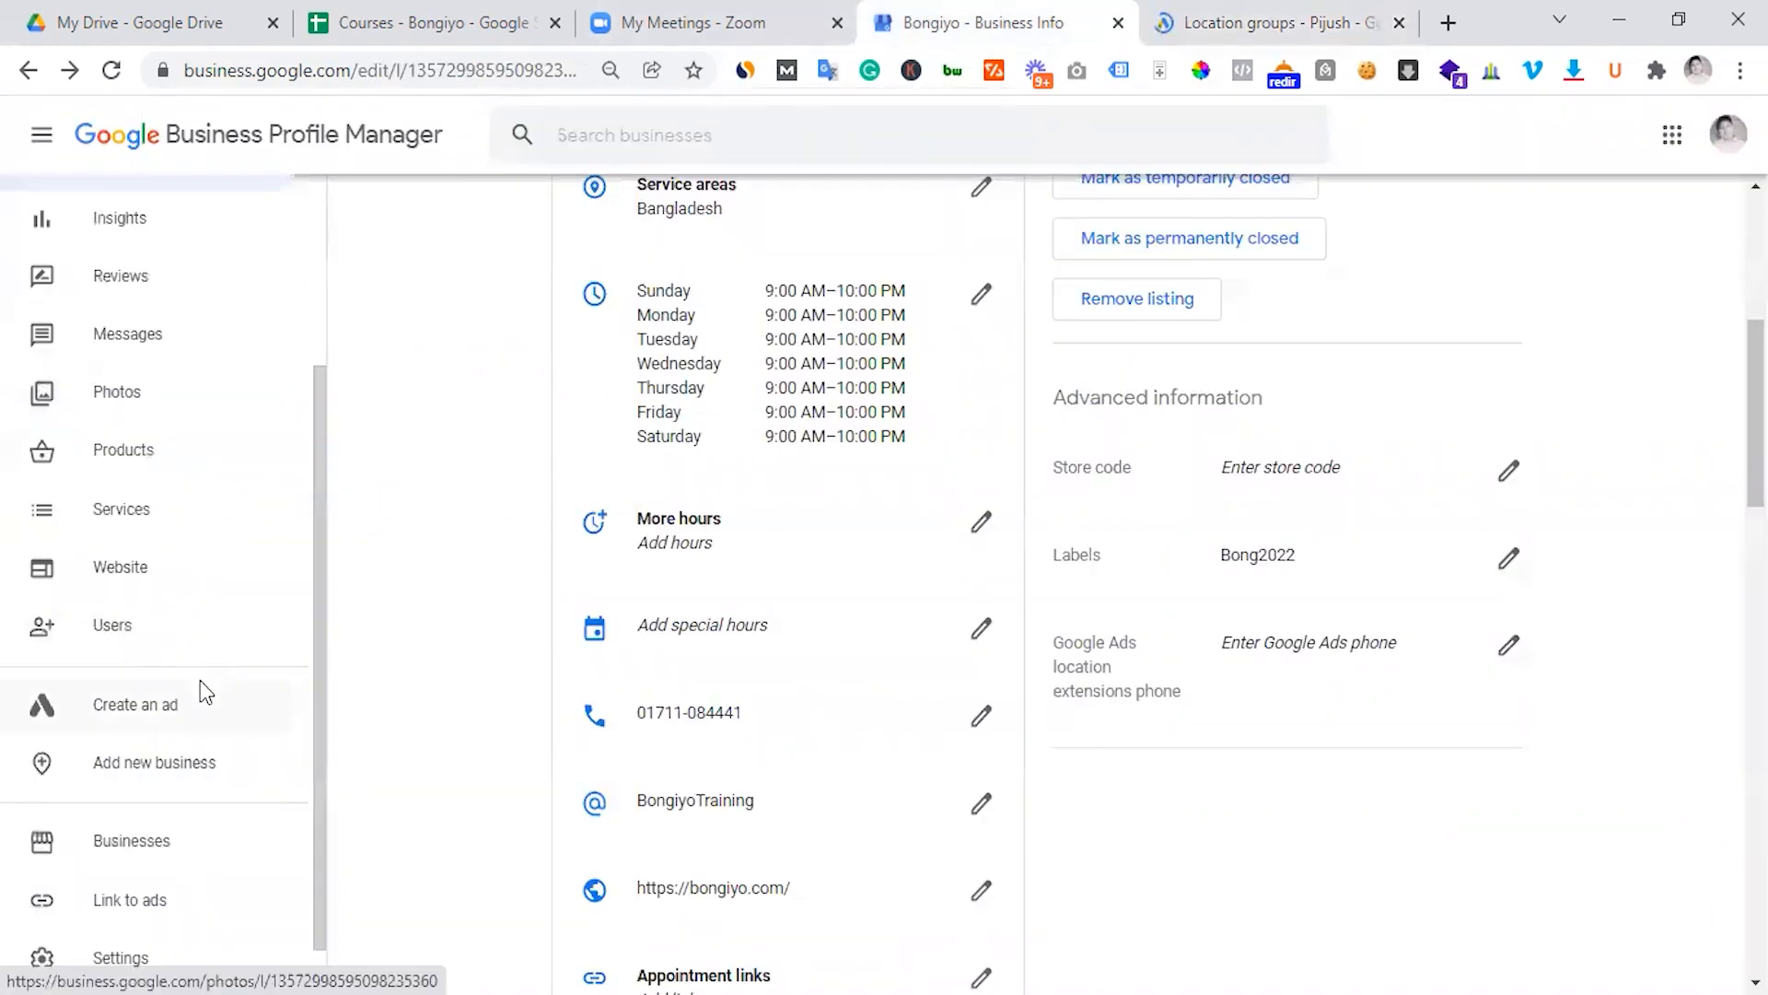
{"action": "left_click", "coordinate": [157, 906]}
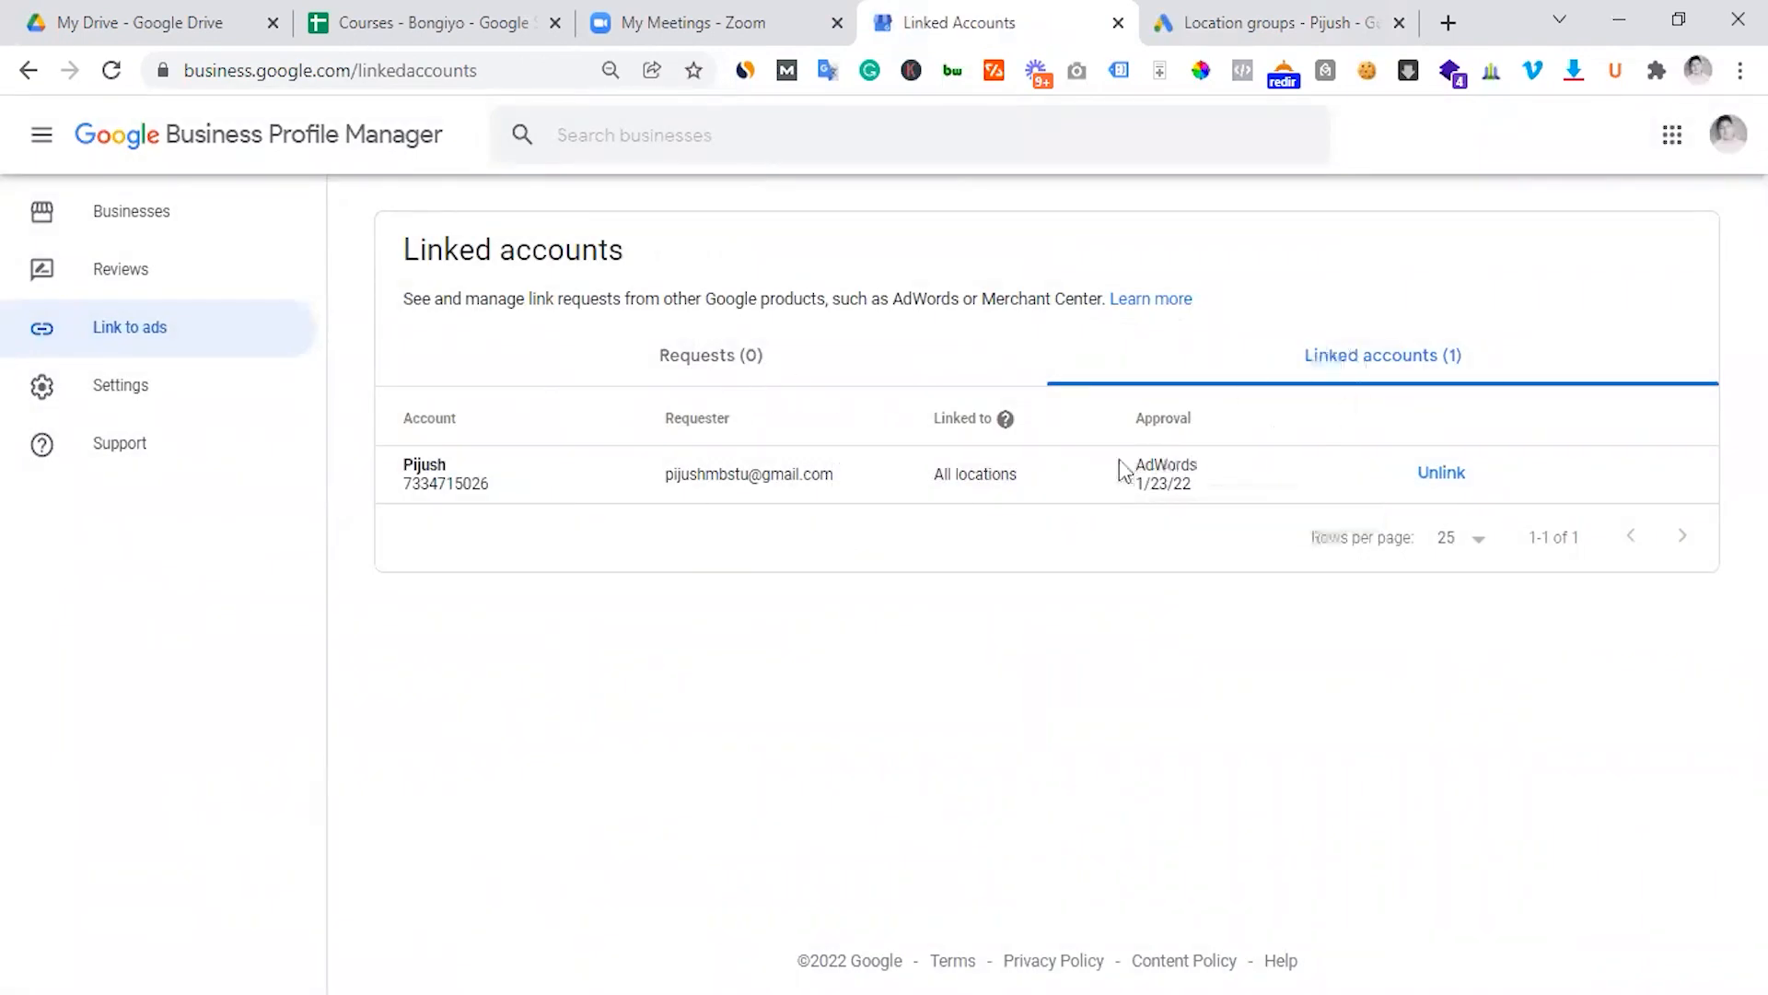
{"action": "left_click", "coordinate": [1186, 7]}
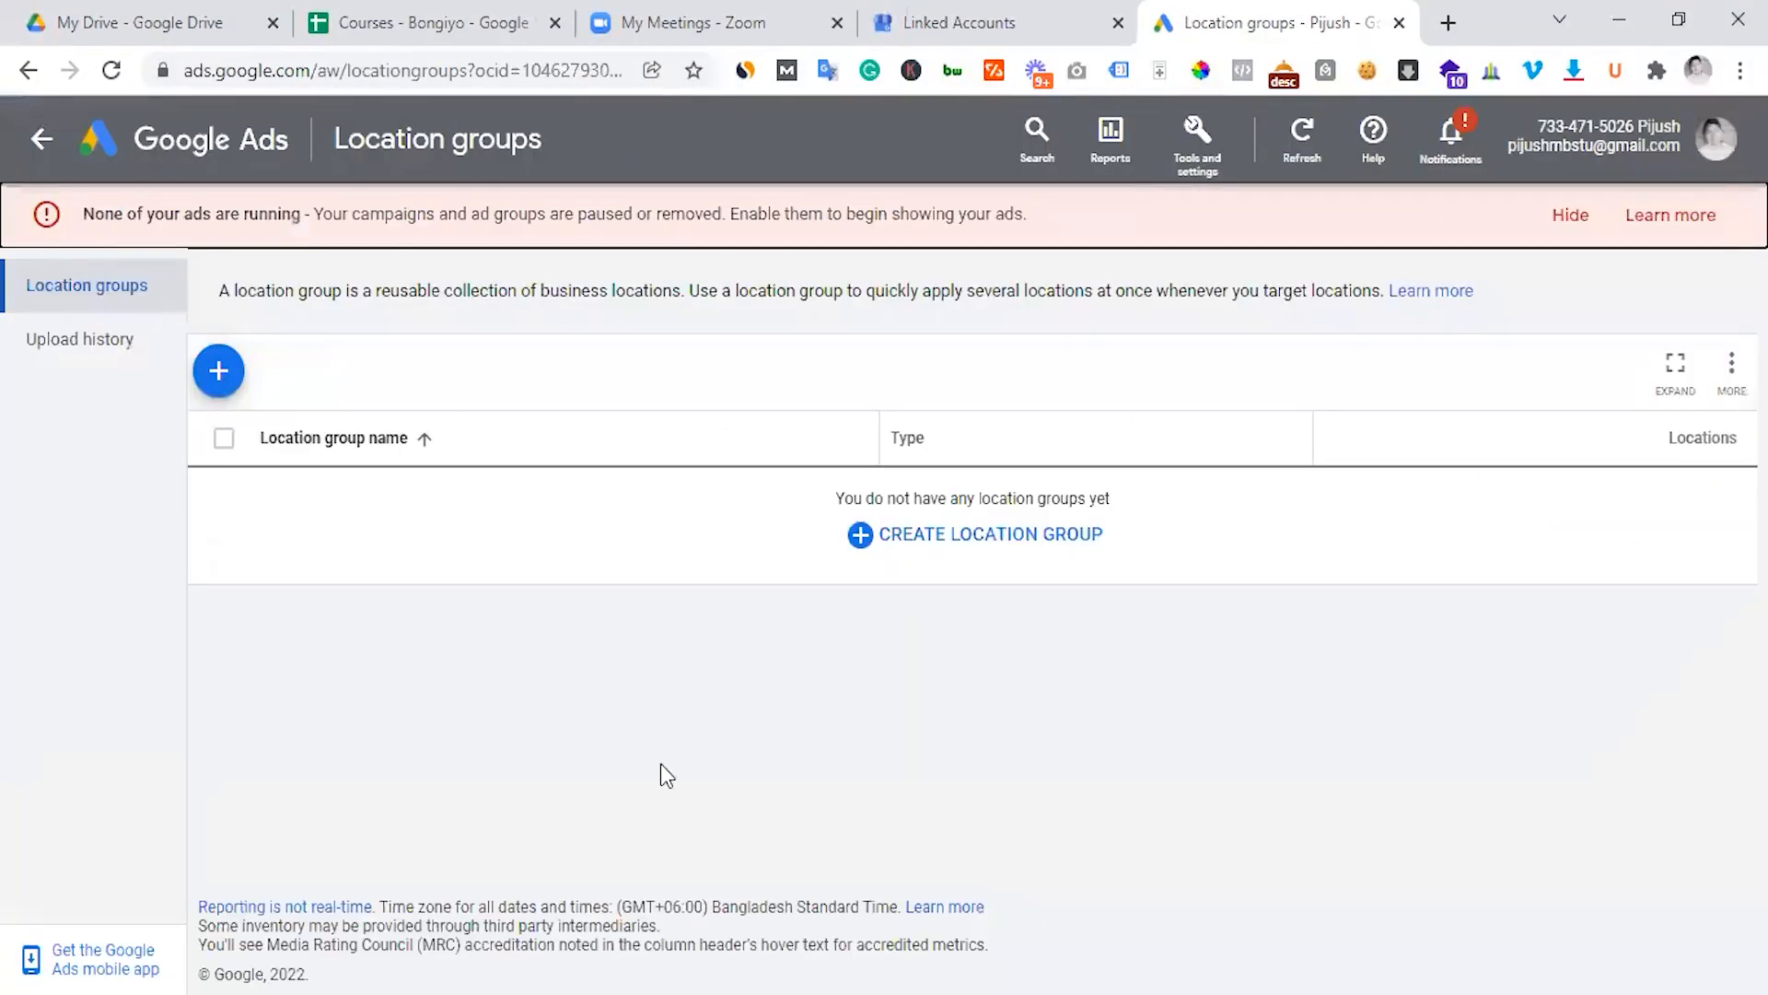
Start another location group, pick the Bongiyo location for it, and name the group Bongiyo - Gulshan.
{"action": "left_click", "coordinate": [946, 555]}
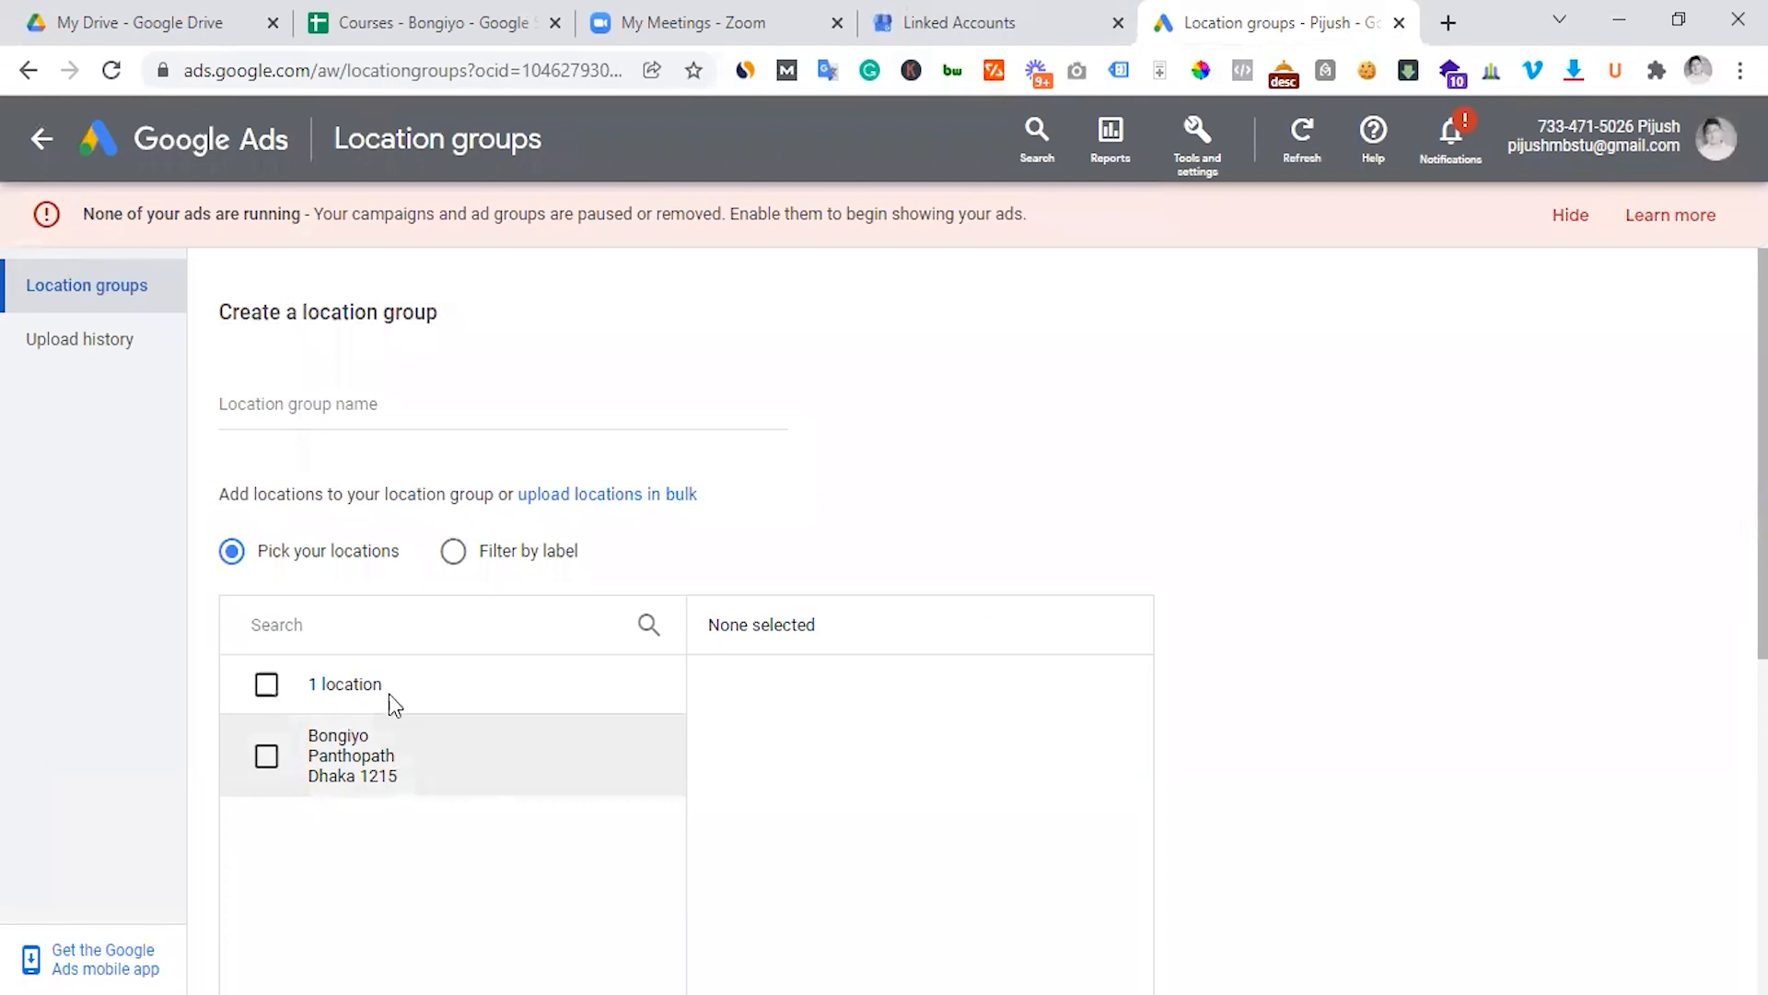
{"action": "left_click", "coordinate": [324, 755]}
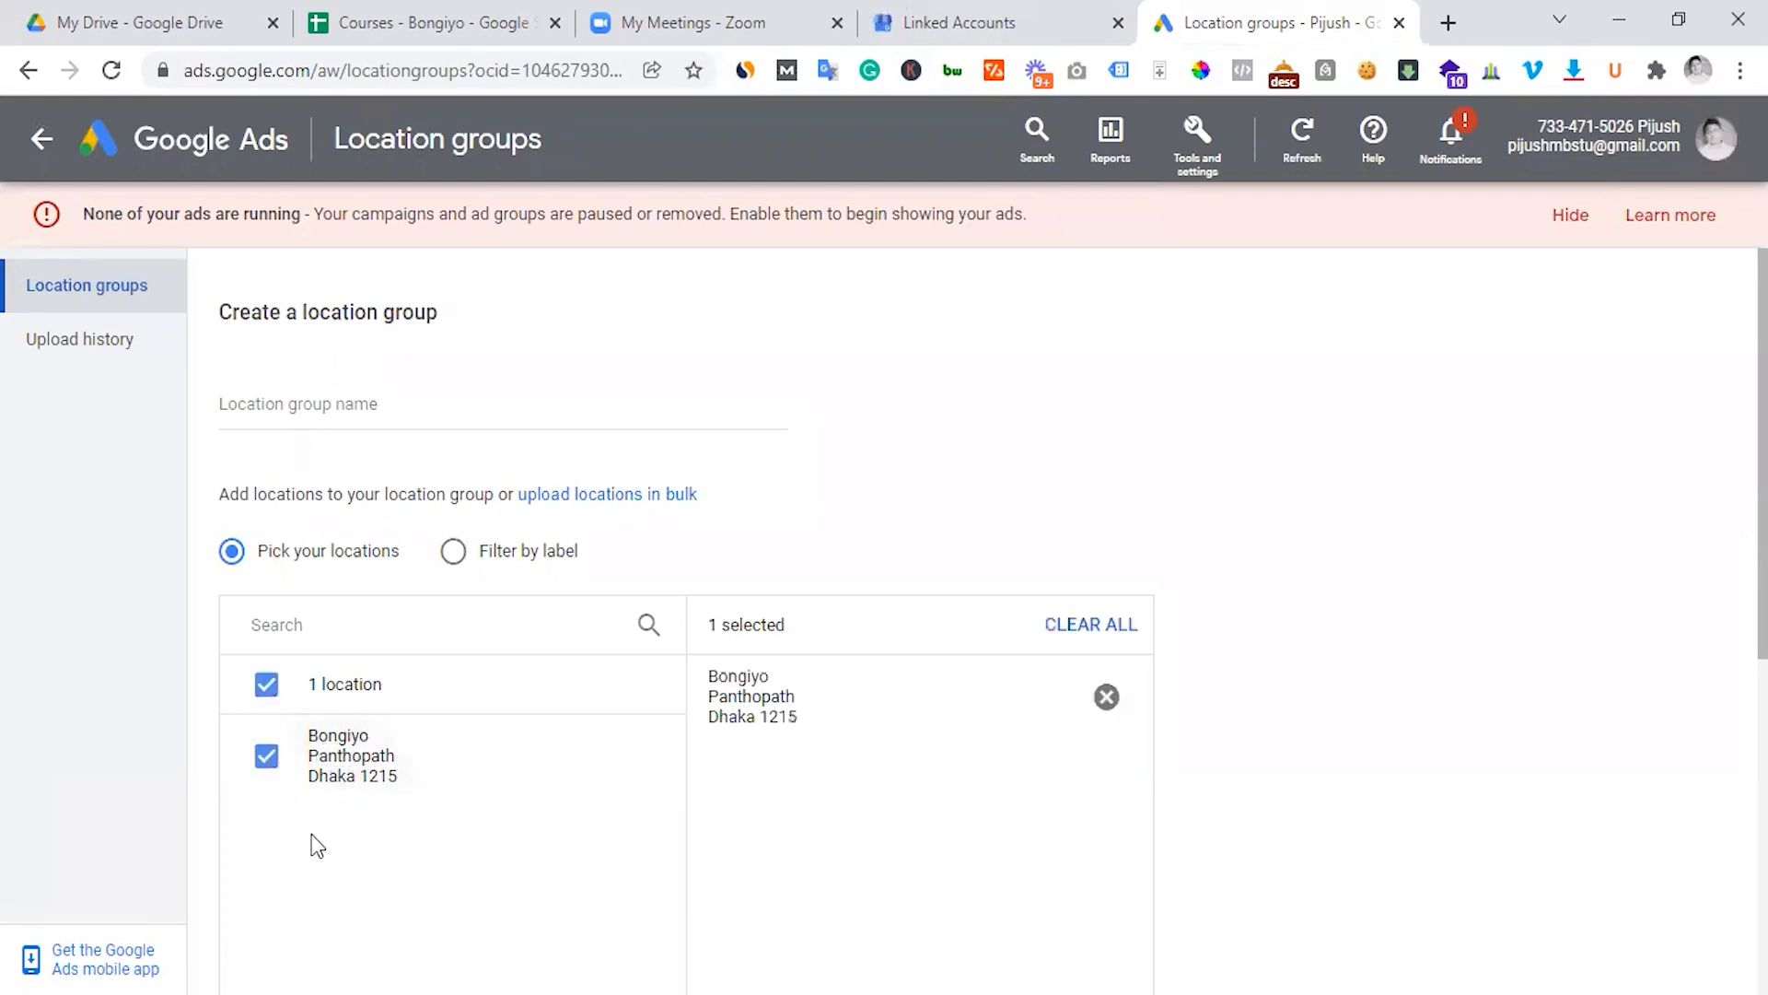
{"action": "left_click", "coordinate": [353, 404]}
{"action": "left_click", "coordinate": [333, 757]}
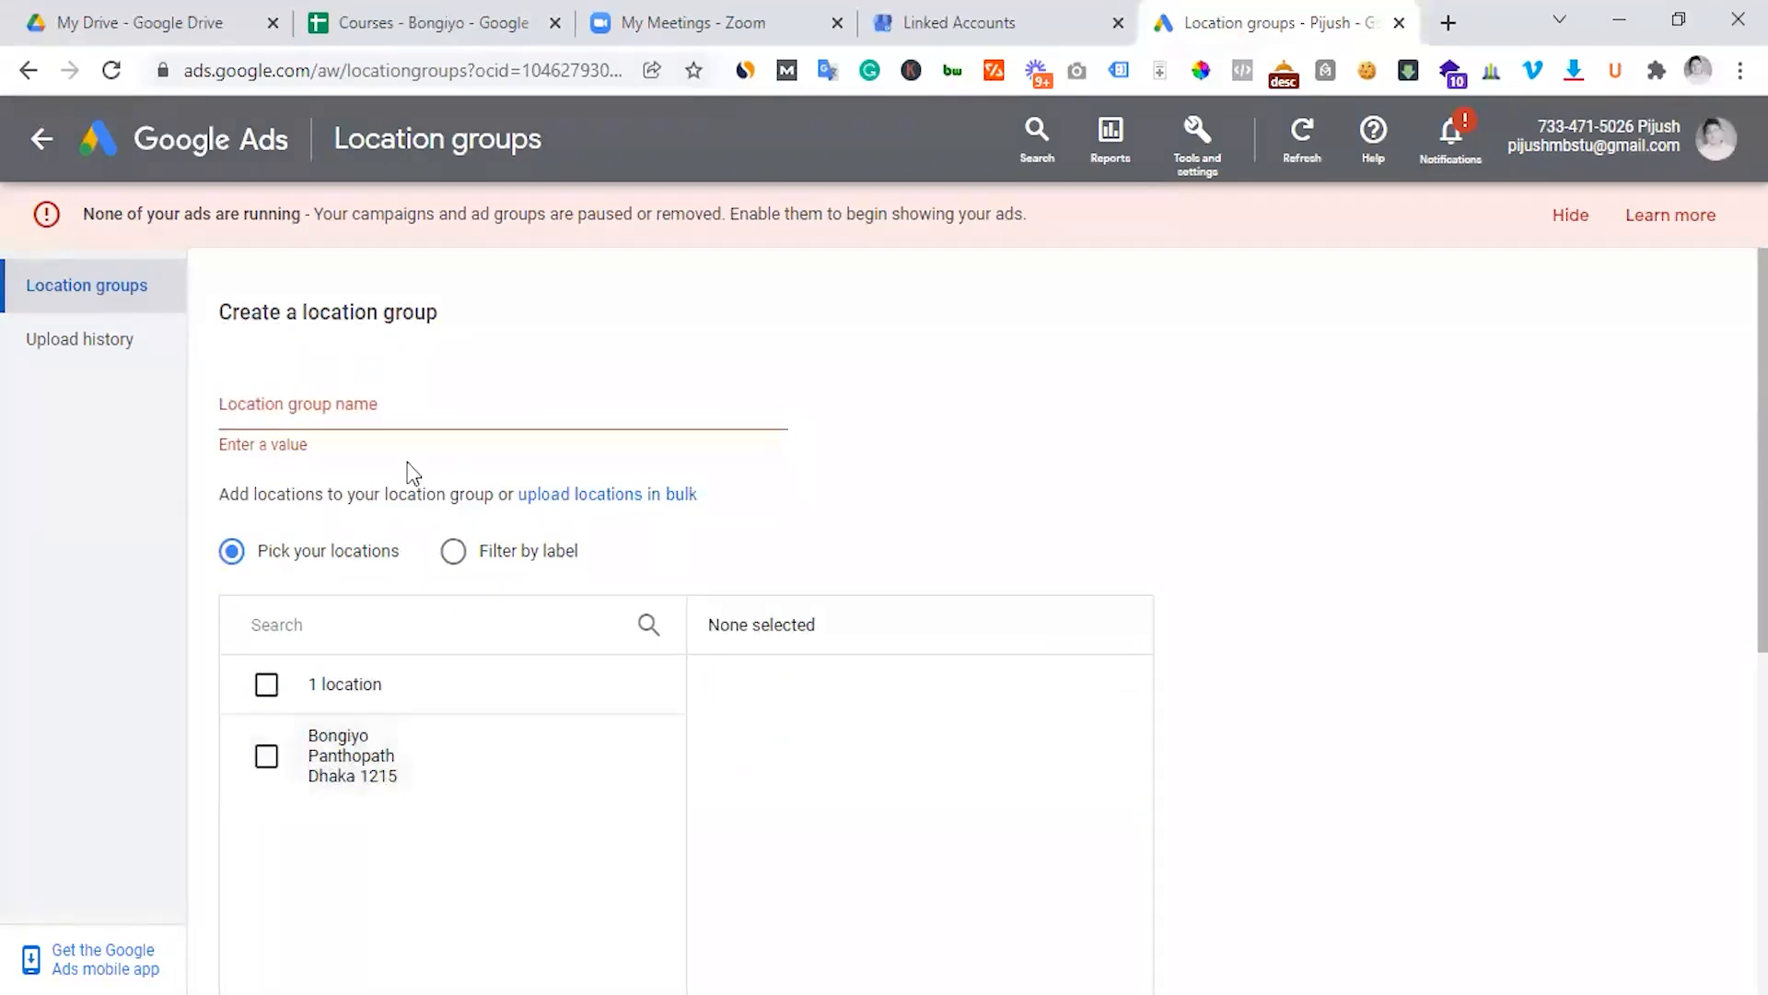
{"action": "left_click", "coordinate": [333, 774]}
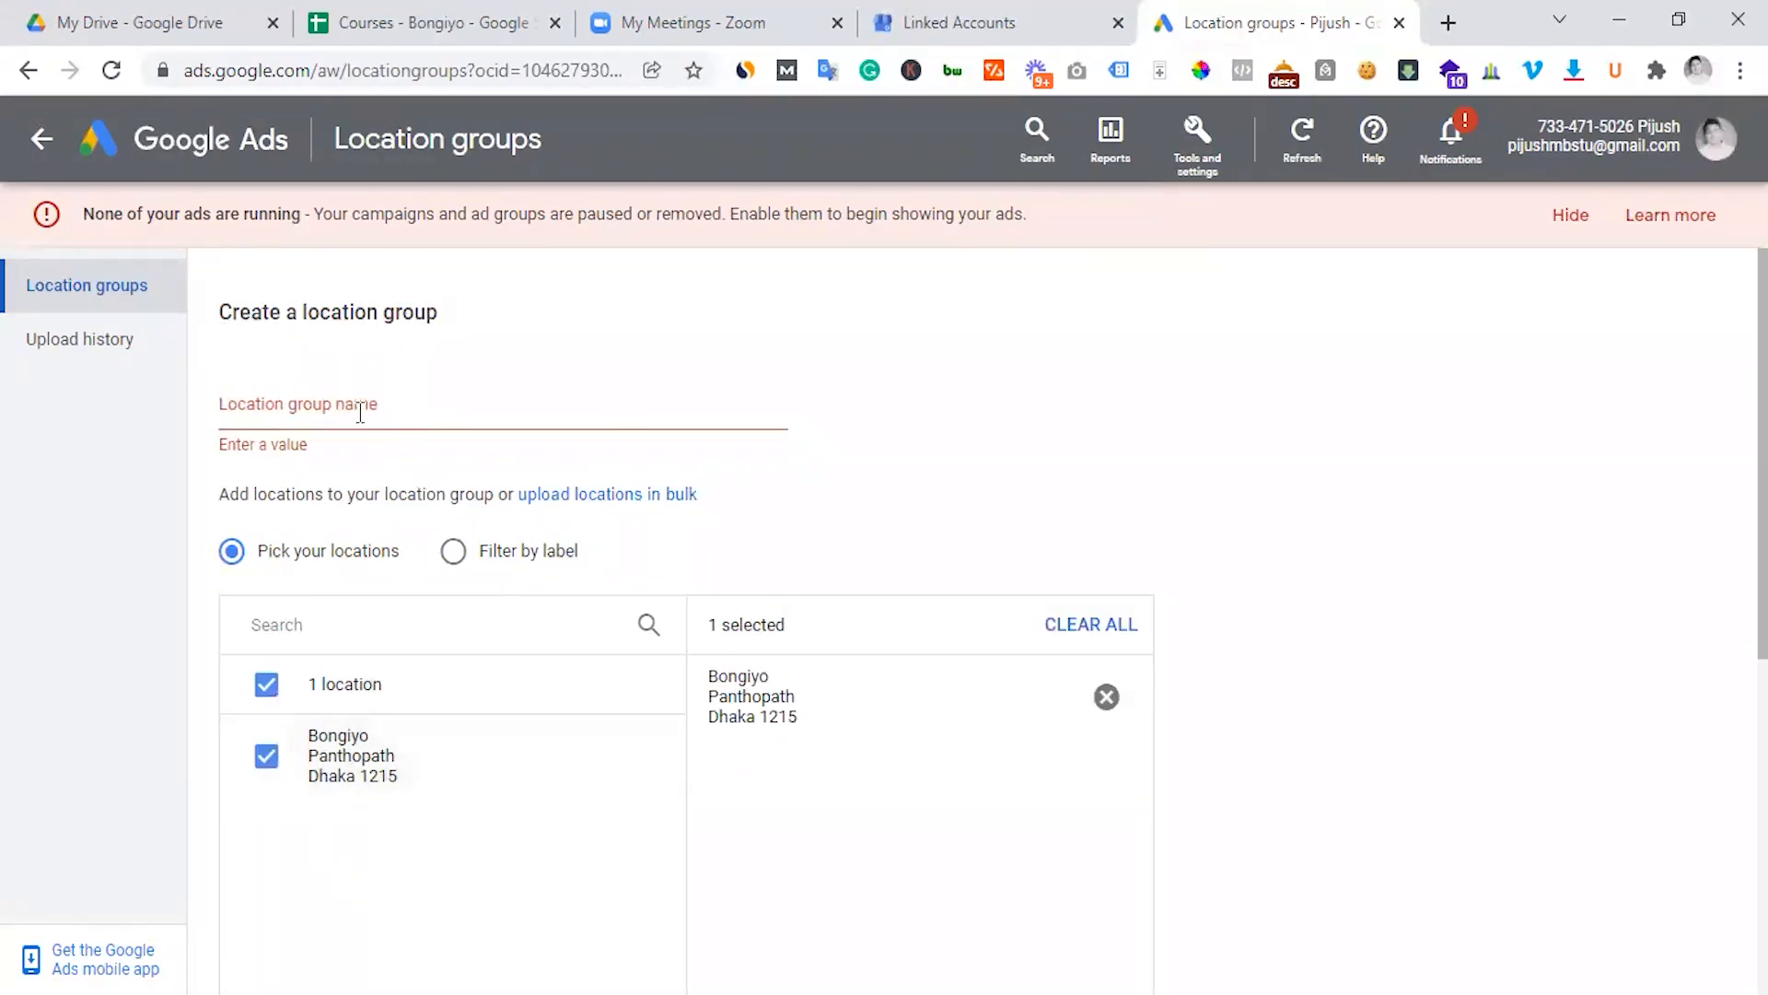
{"action": "left_click", "coordinate": [333, 412]}
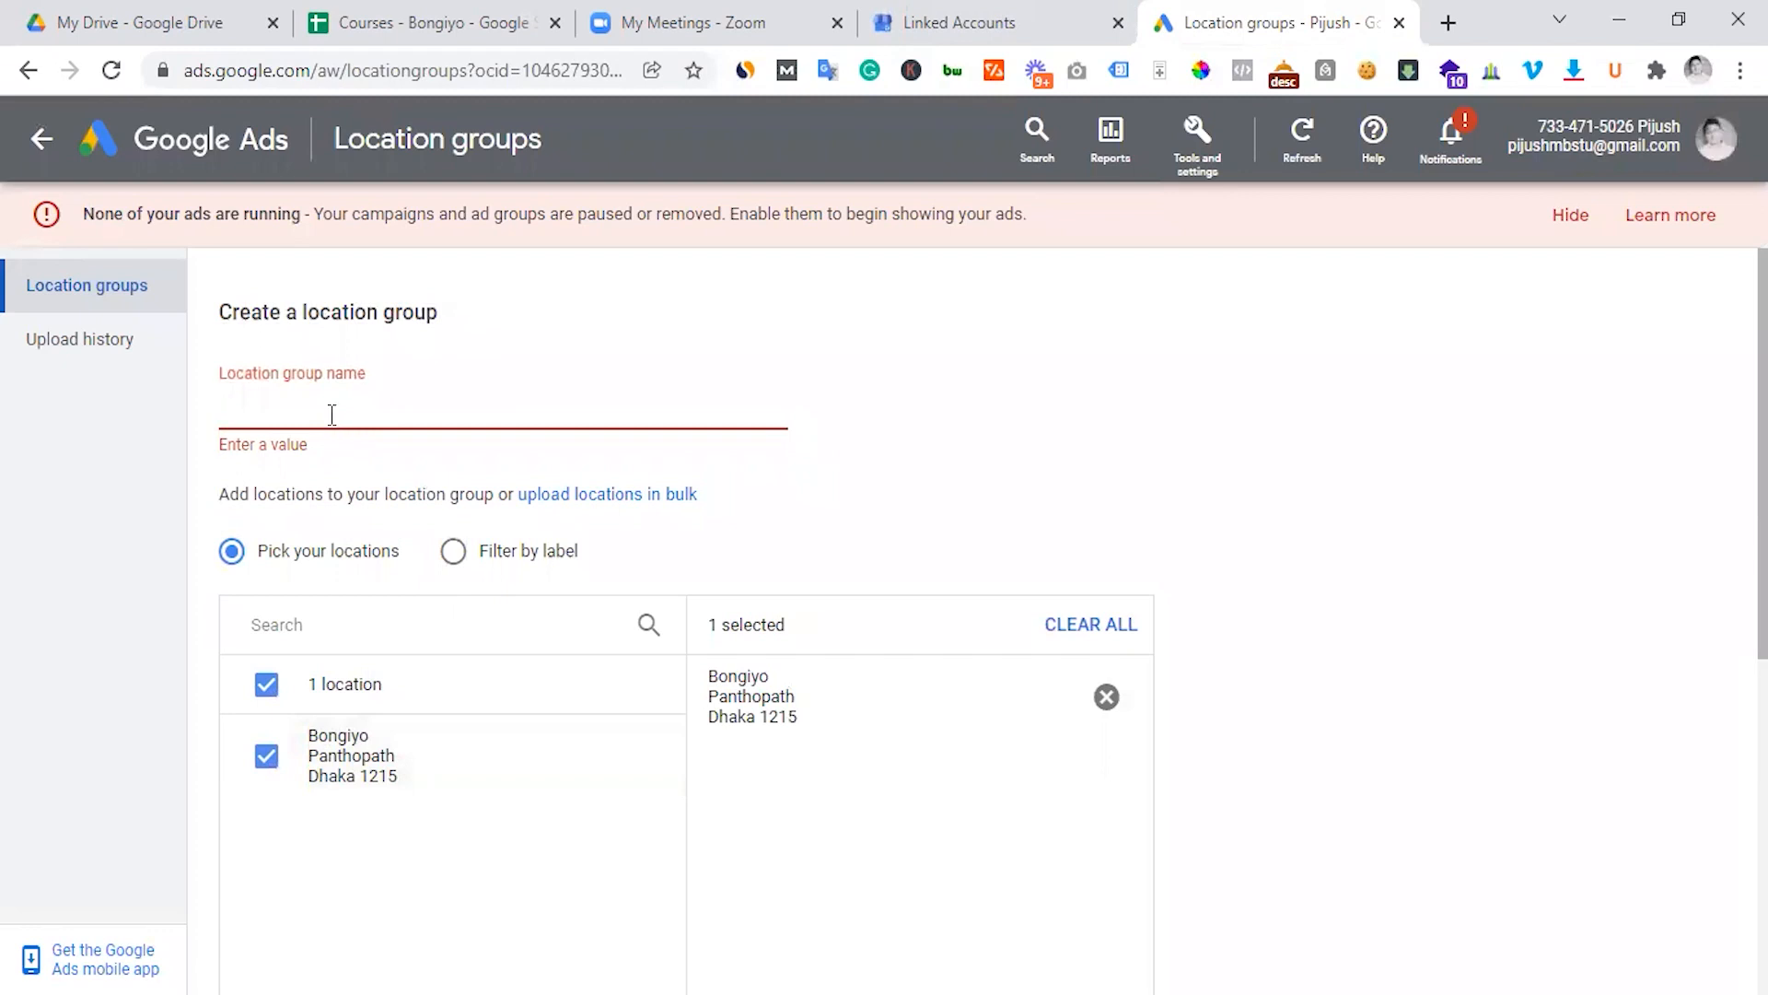
{"action": "type", "text": "Bongiyo - Gulshan"}
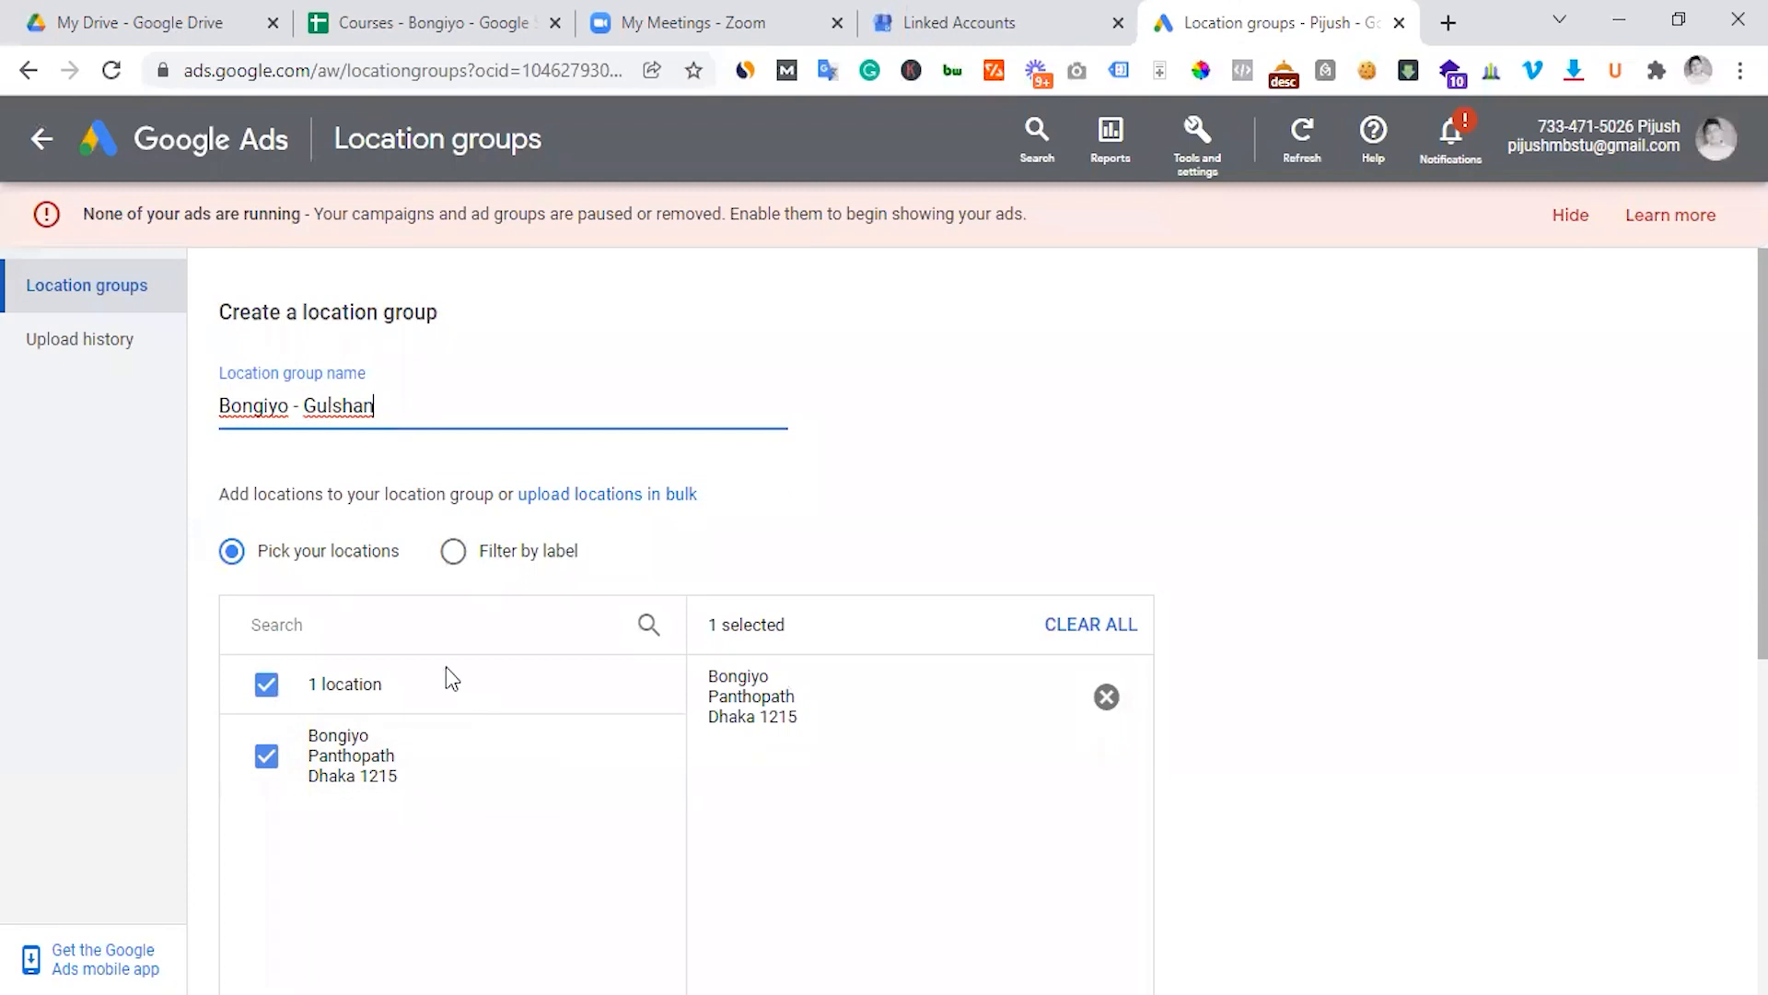
Deselect the Bongiyo location and switch the group to filtering its locations by label.
{"action": "left_click", "coordinate": [267, 689]}
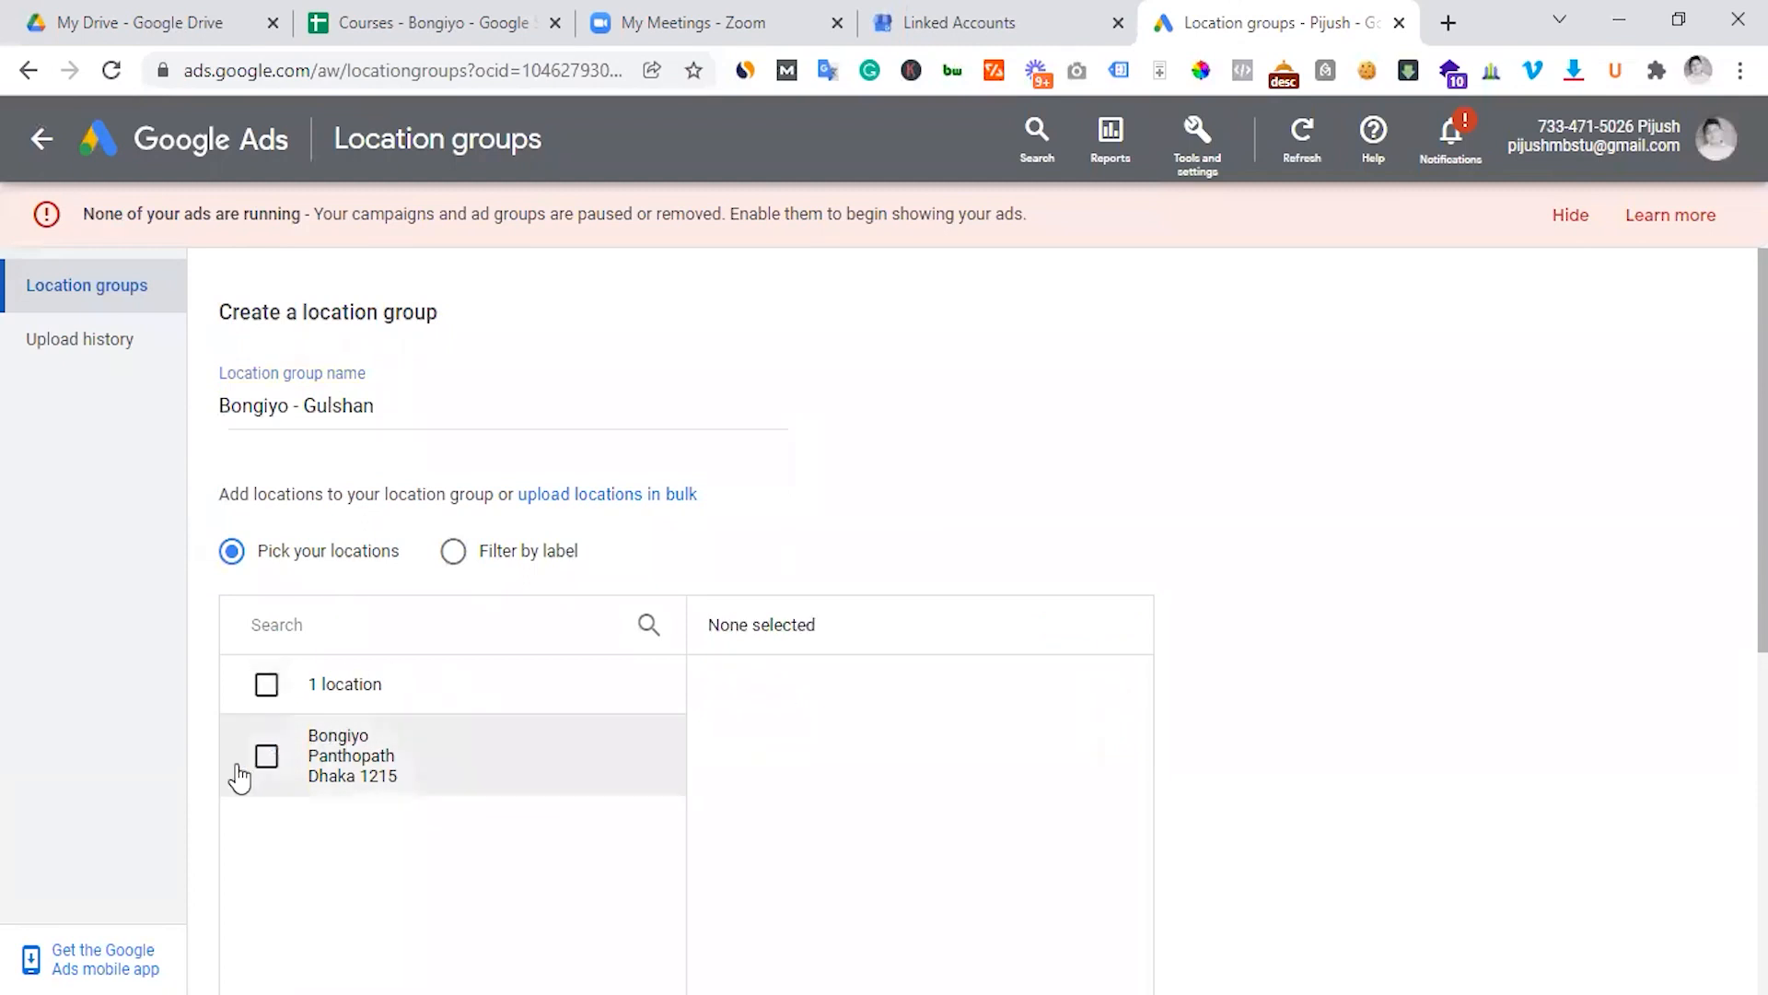
{"action": "scroll", "coordinate": [203, 772], "scroll_direction": "down", "scroll_amount": 6}
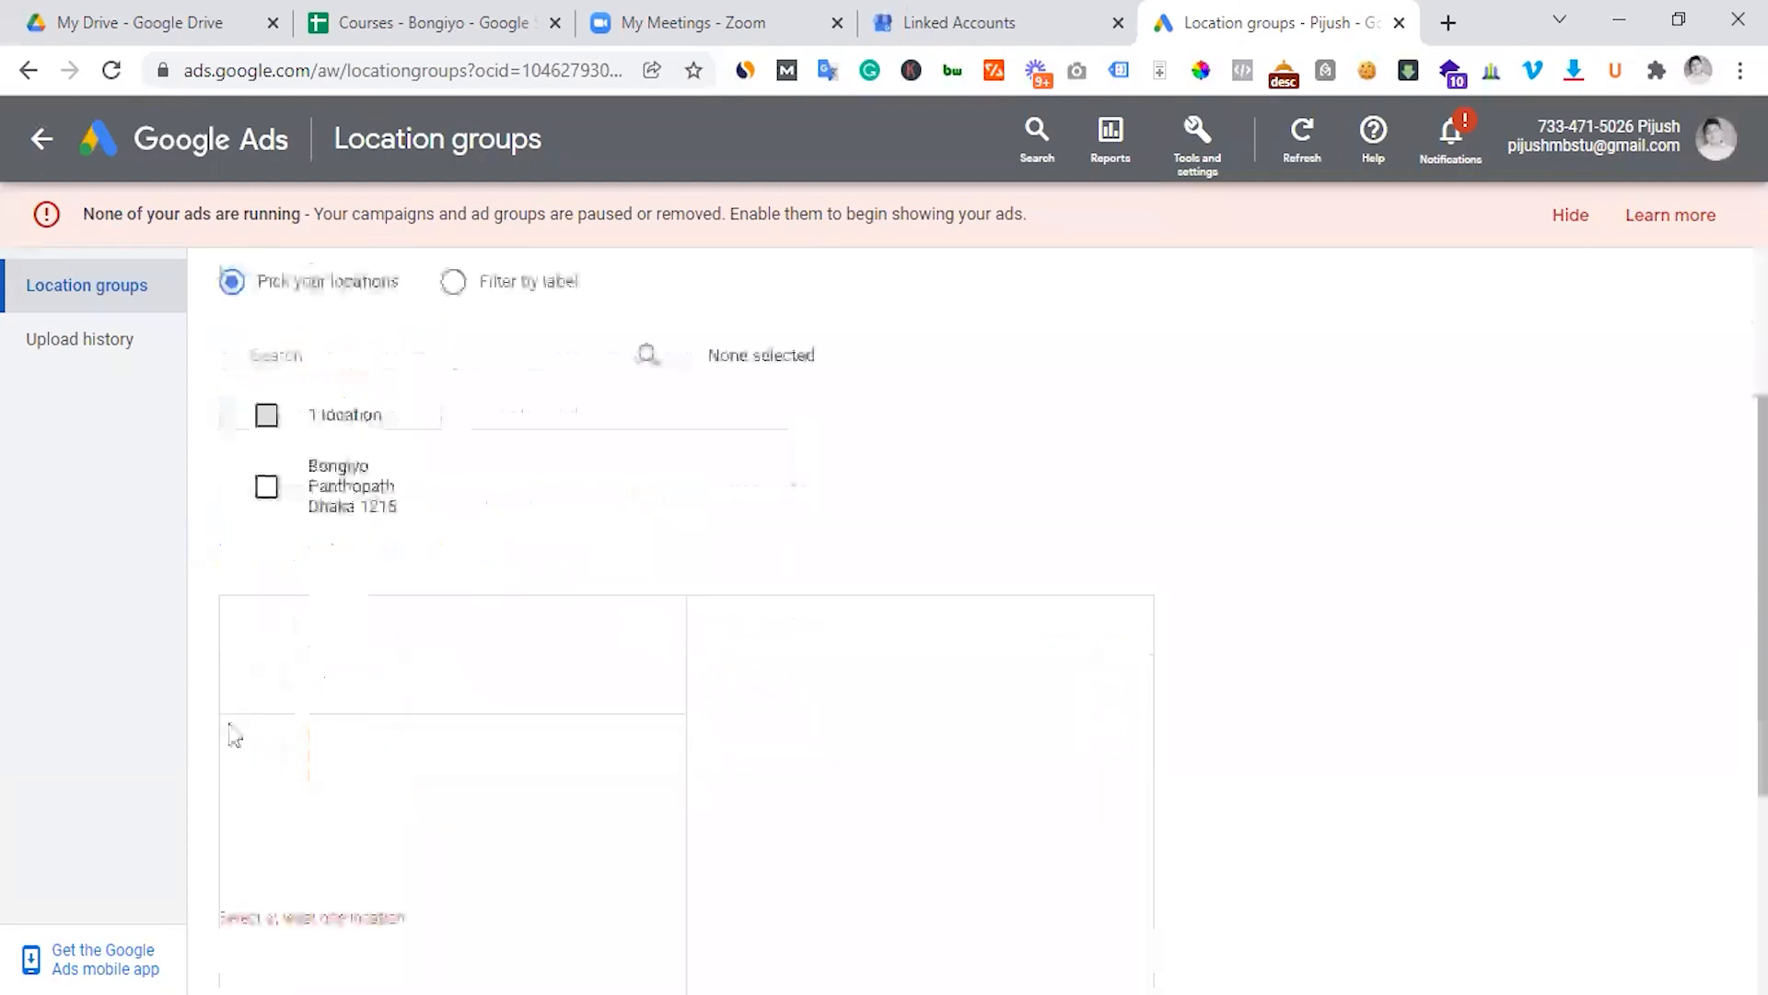
{"action": "scroll", "coordinate": [318, 560], "scroll_direction": "up", "scroll_amount": 3}
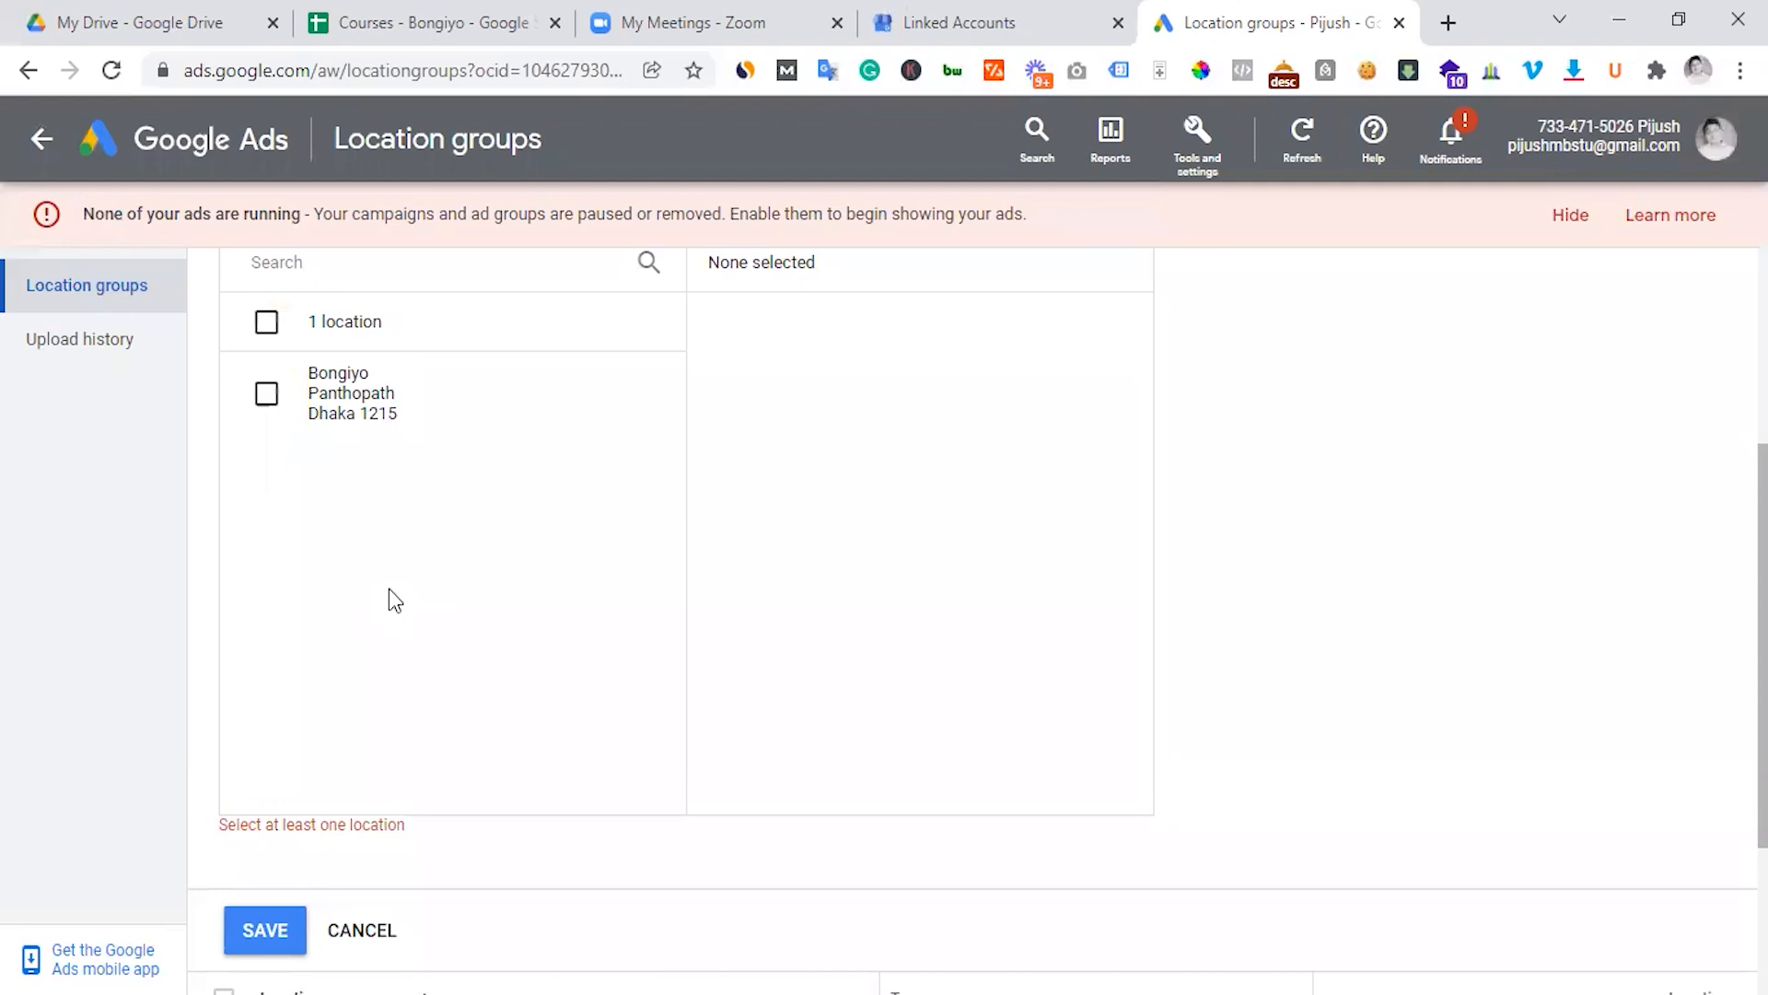
{"action": "scroll", "coordinate": [389, 589], "scroll_direction": "up", "scroll_amount": 4}
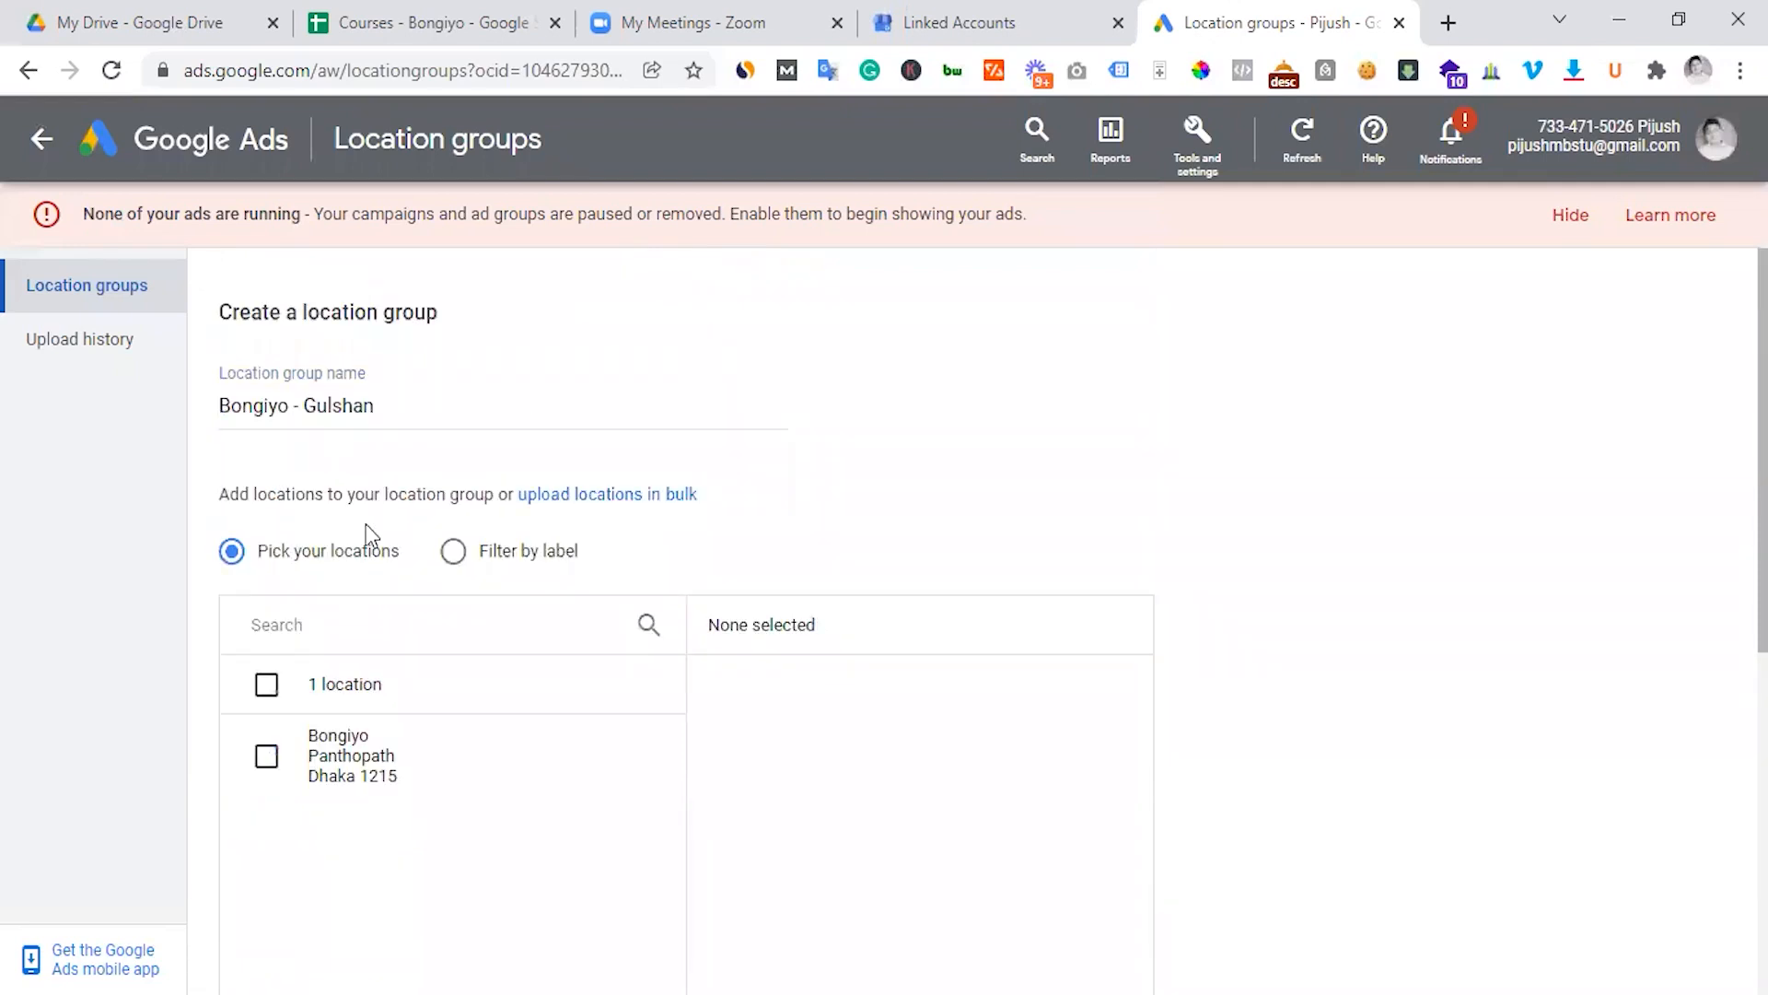
{"action": "left_click", "coordinate": [476, 567]}
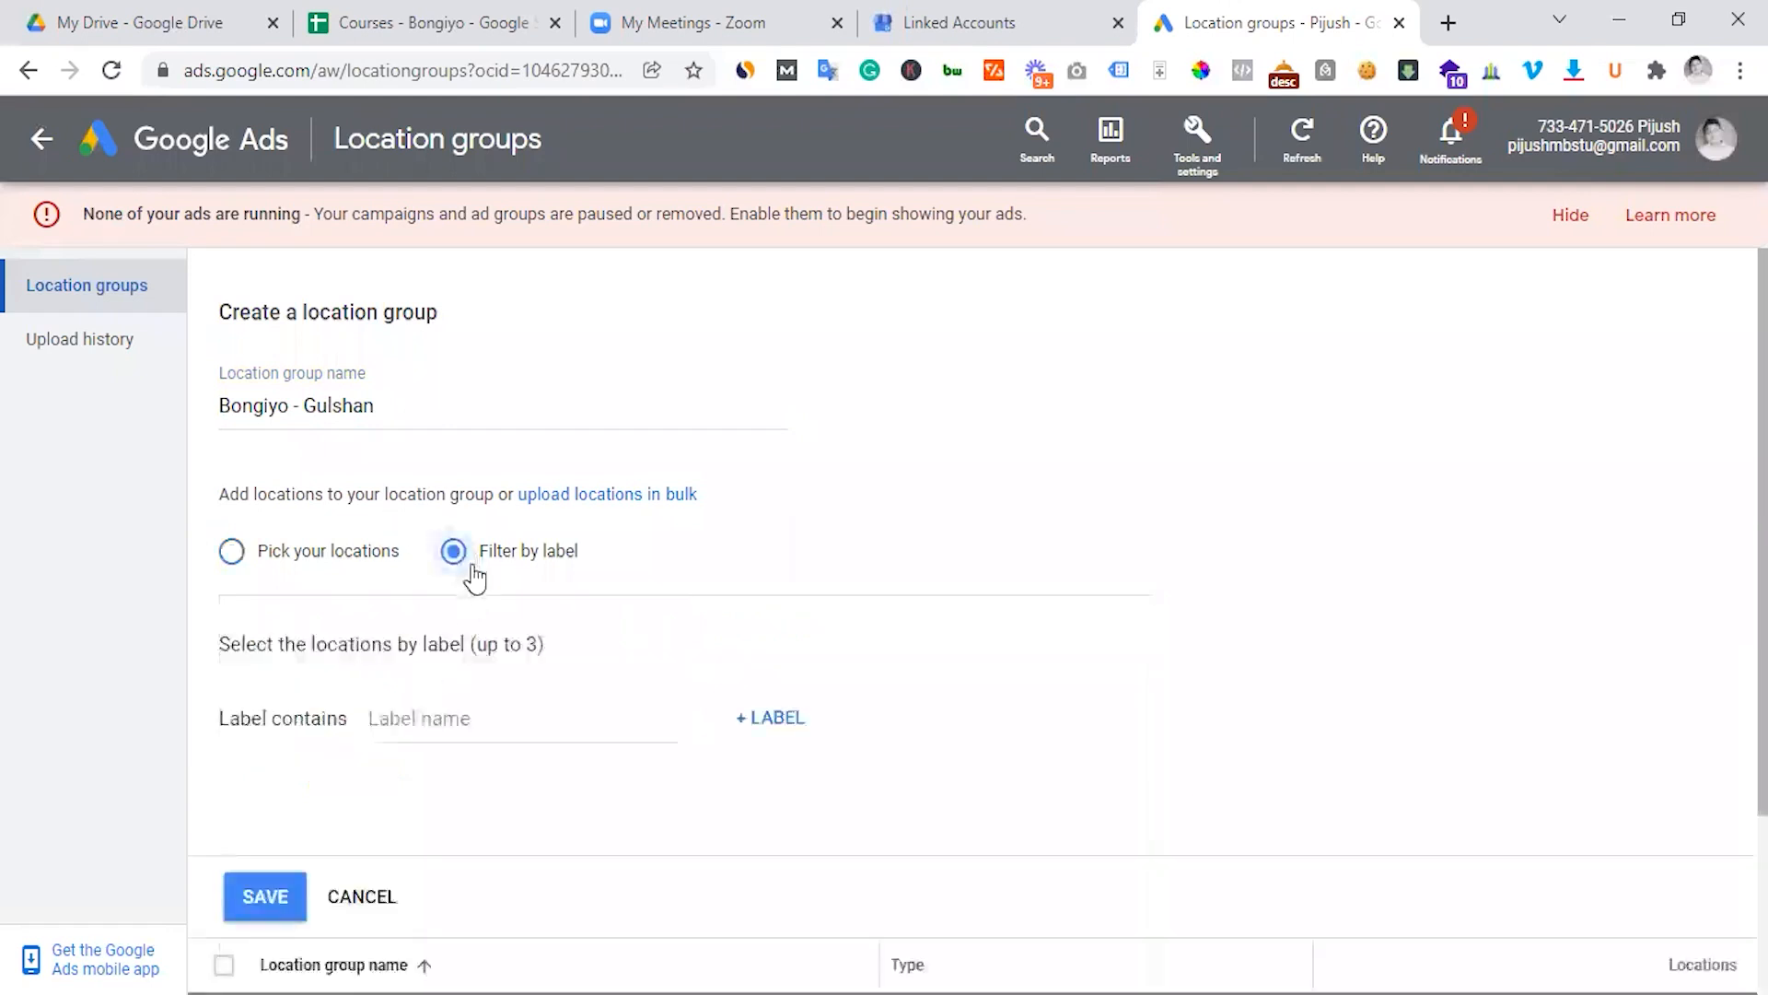
Glance at the linked accounts in Business Profile Manager again and return to the Google Ads location group form.
{"action": "left_click", "coordinate": [921, 21]}
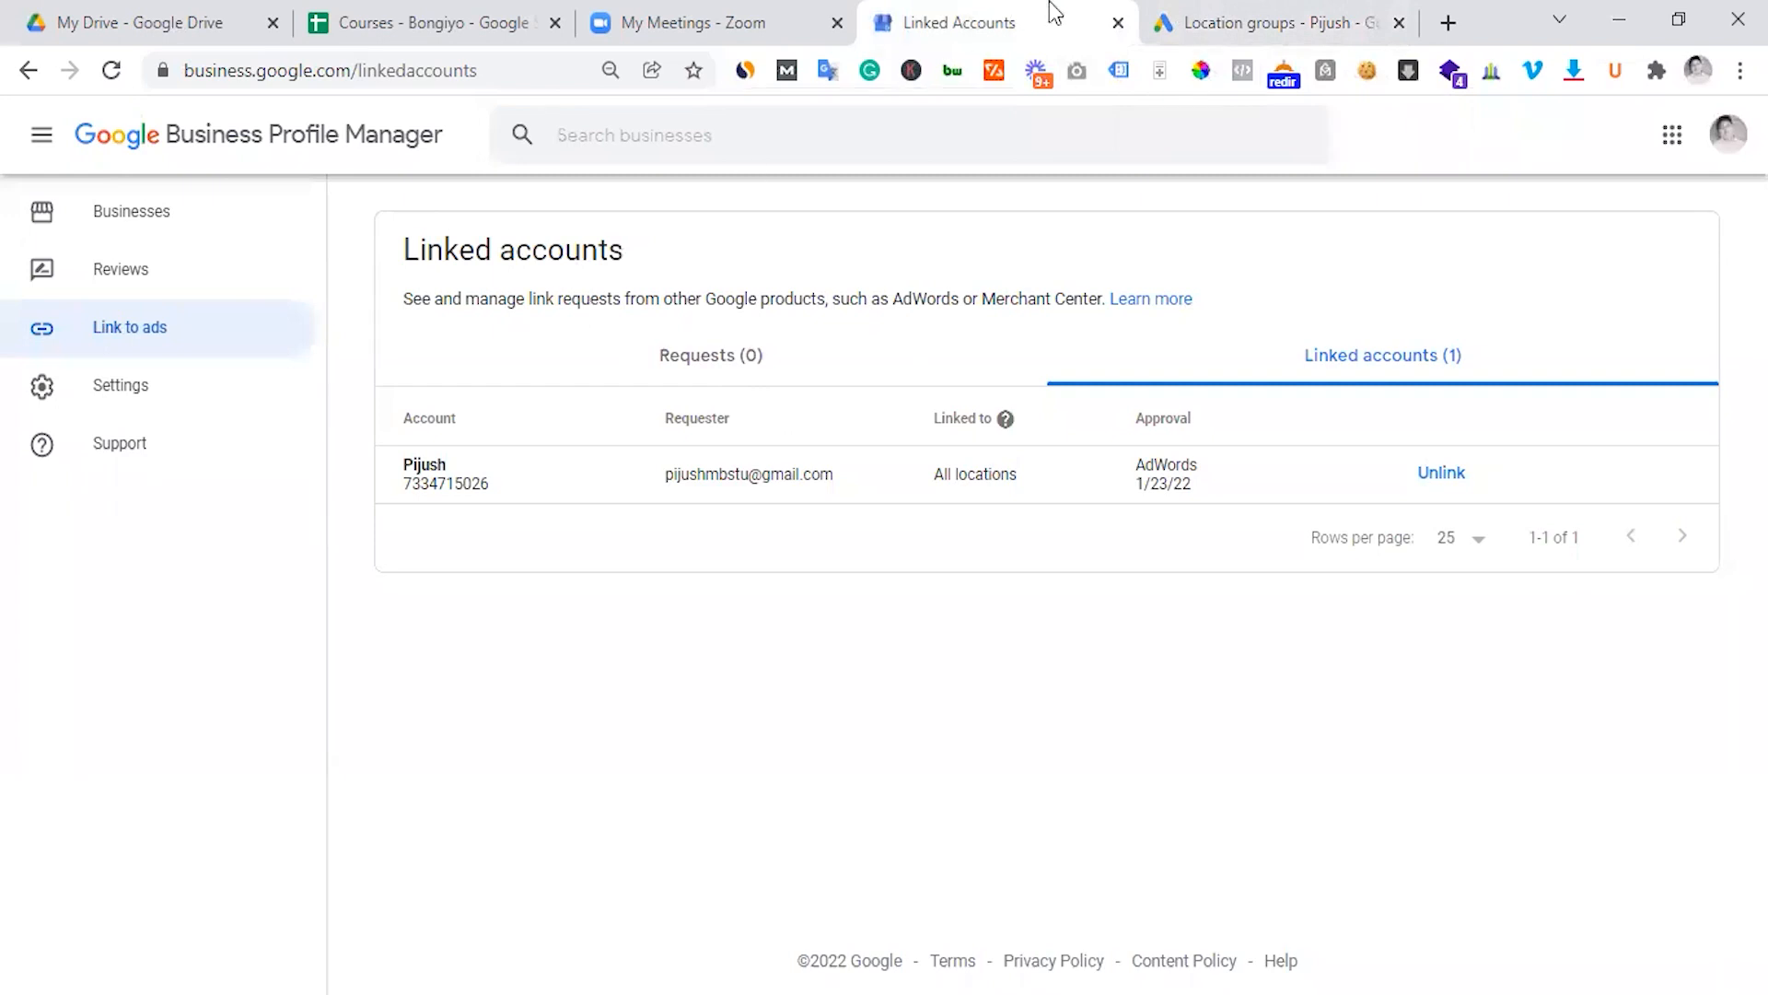
{"action": "left_click", "coordinate": [1239, 15]}
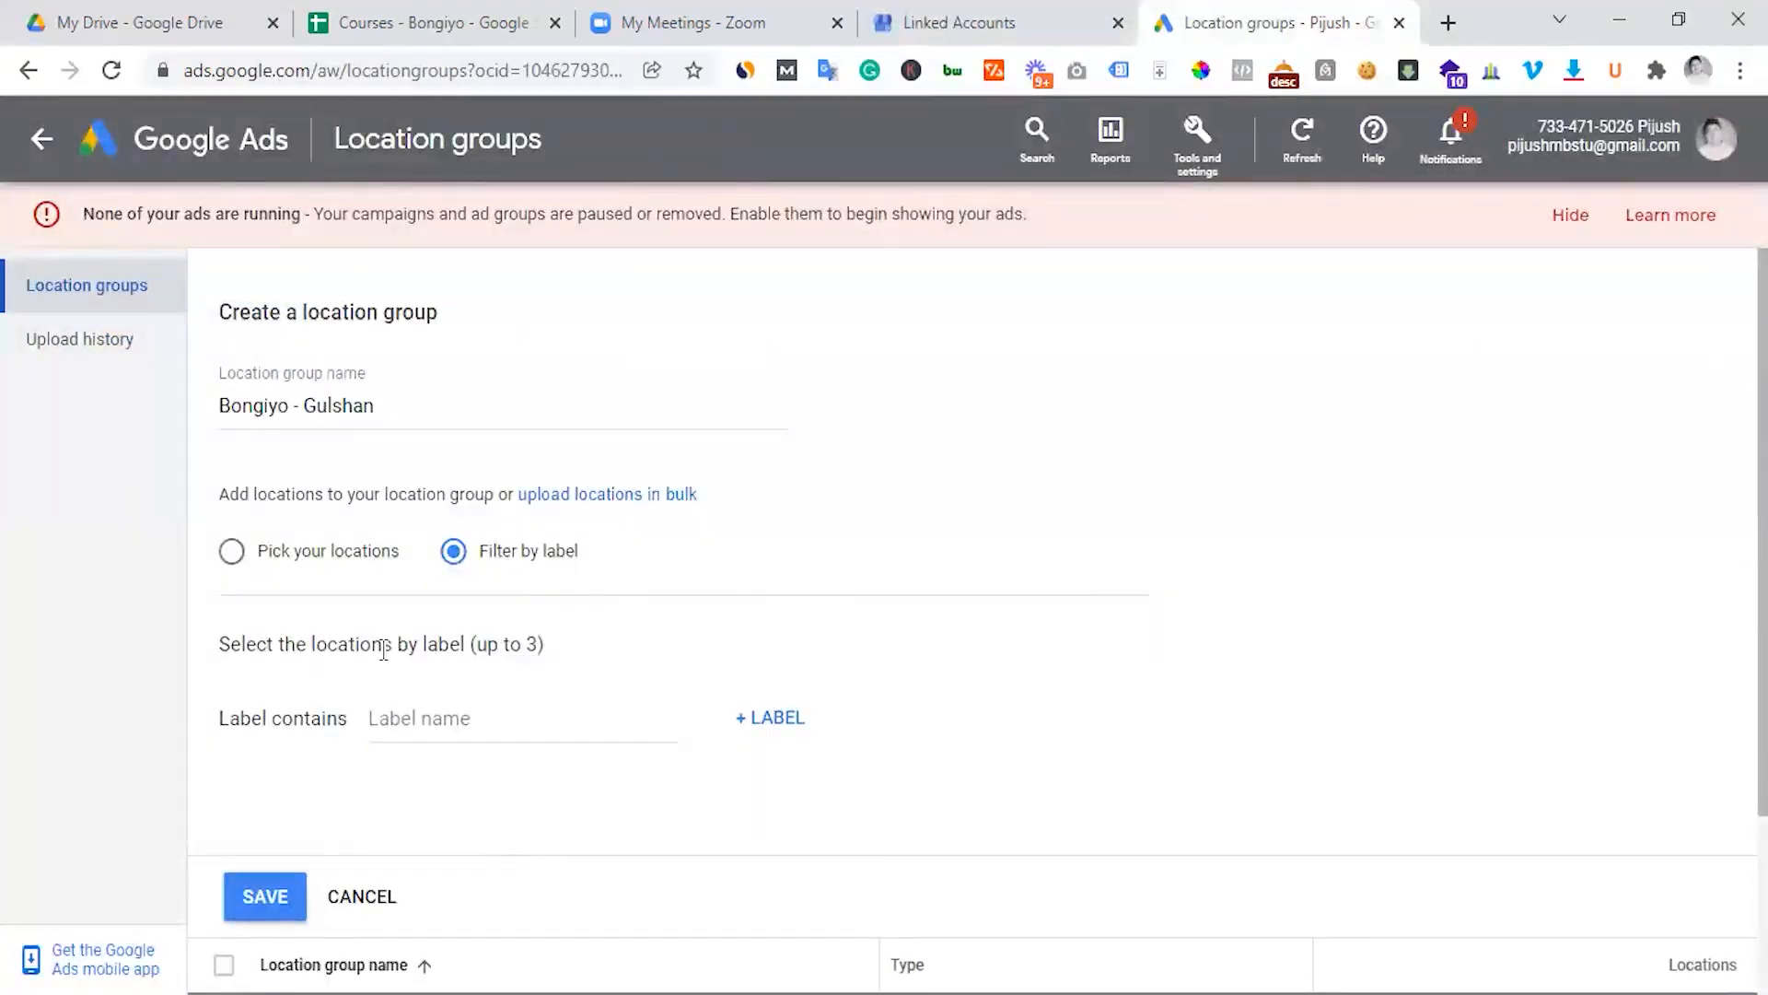
Cancel the unsaved location group and go to the overview of all campaigns.
{"action": "scroll", "coordinate": [383, 649], "scroll_direction": "down", "scroll_amount": 2}
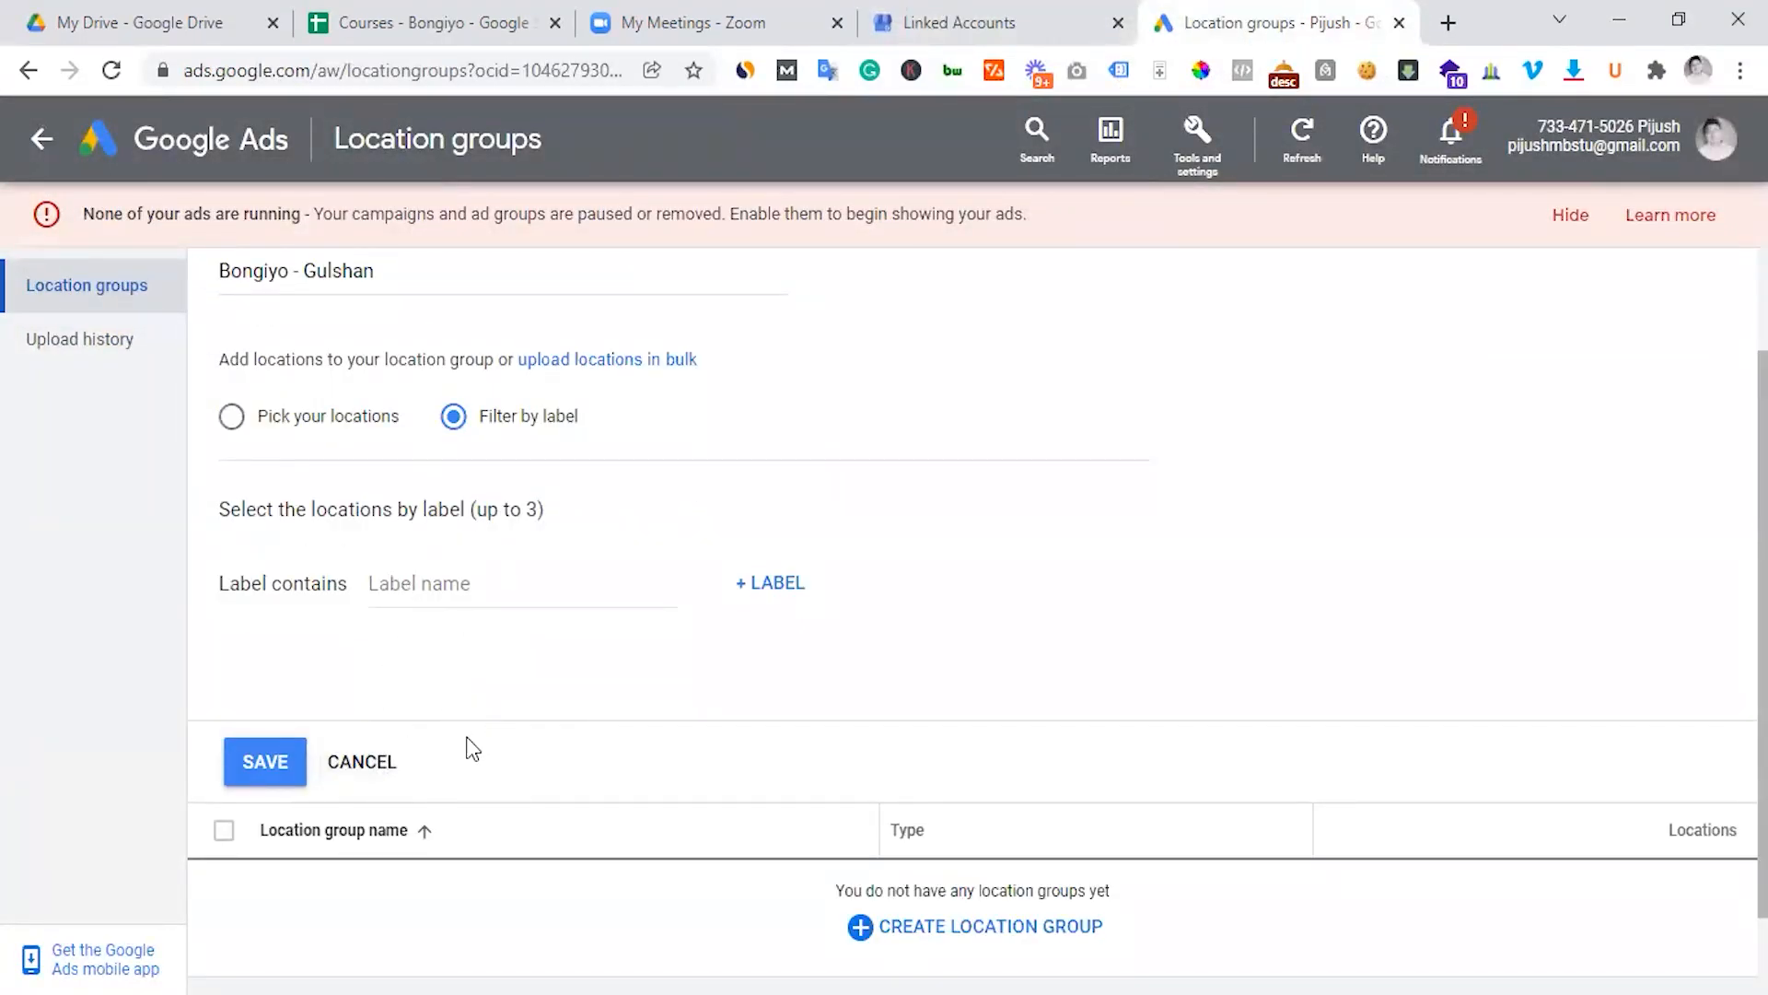
{"action": "left_click", "coordinate": [368, 762]}
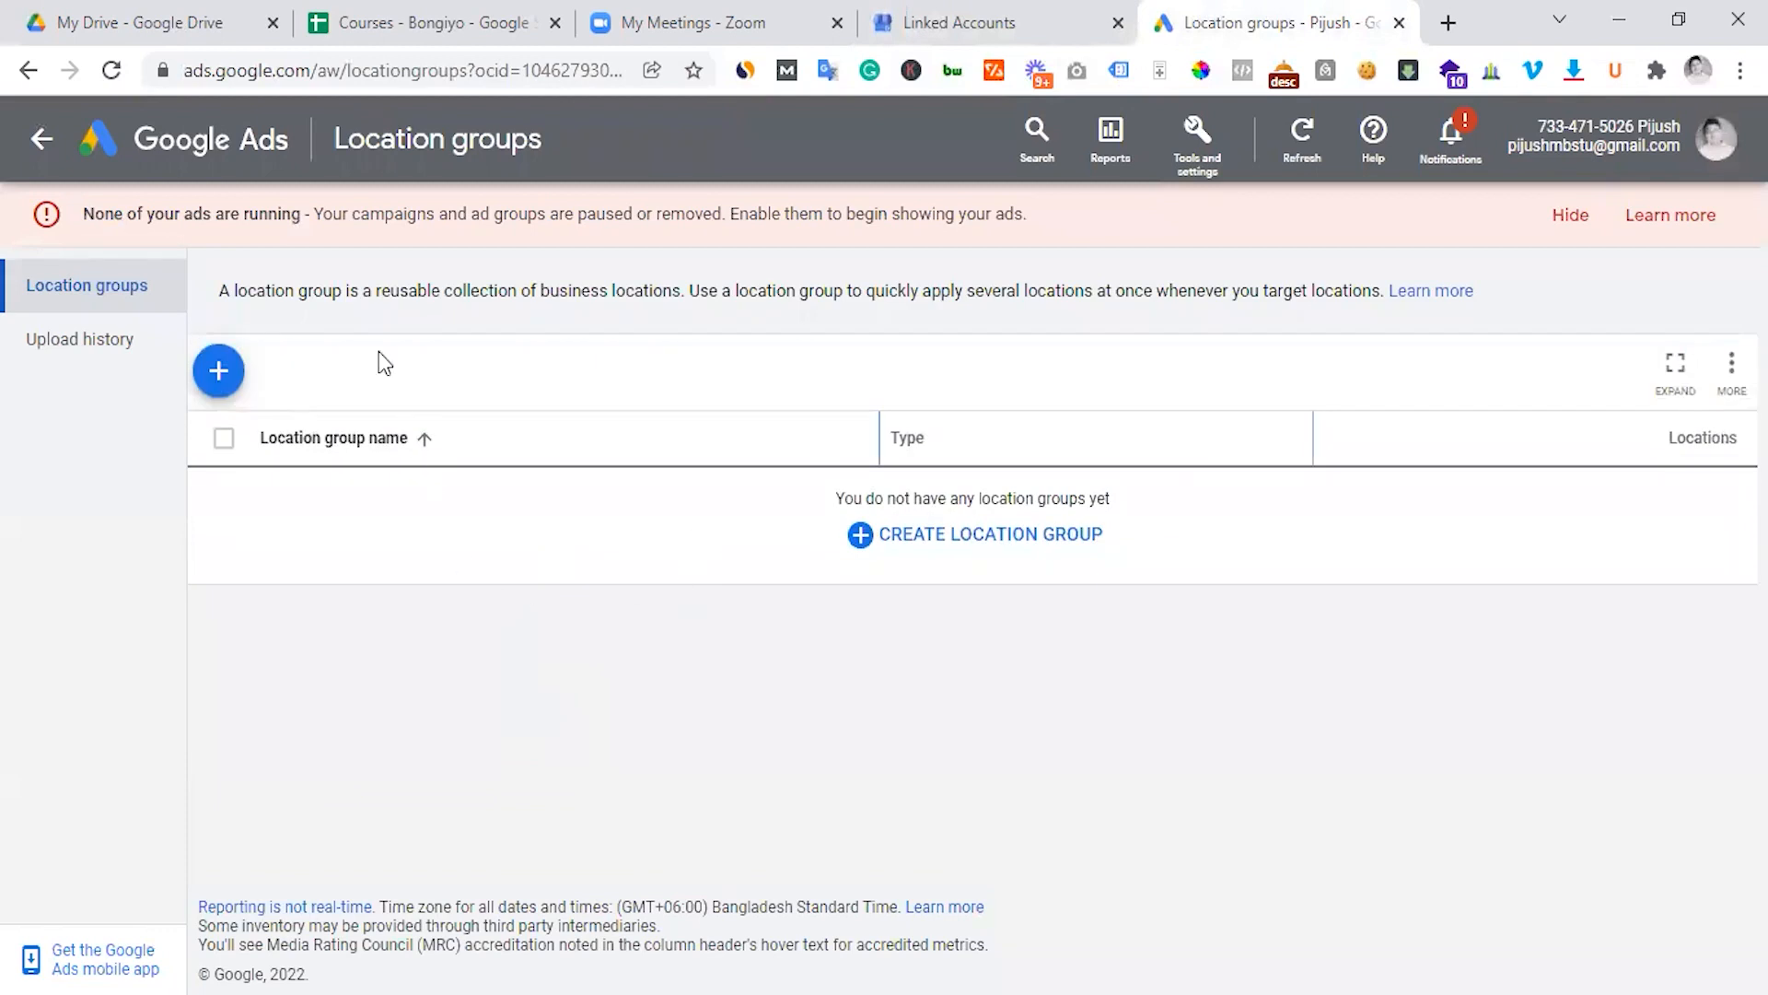
{"action": "left_click", "coordinate": [162, 154]}
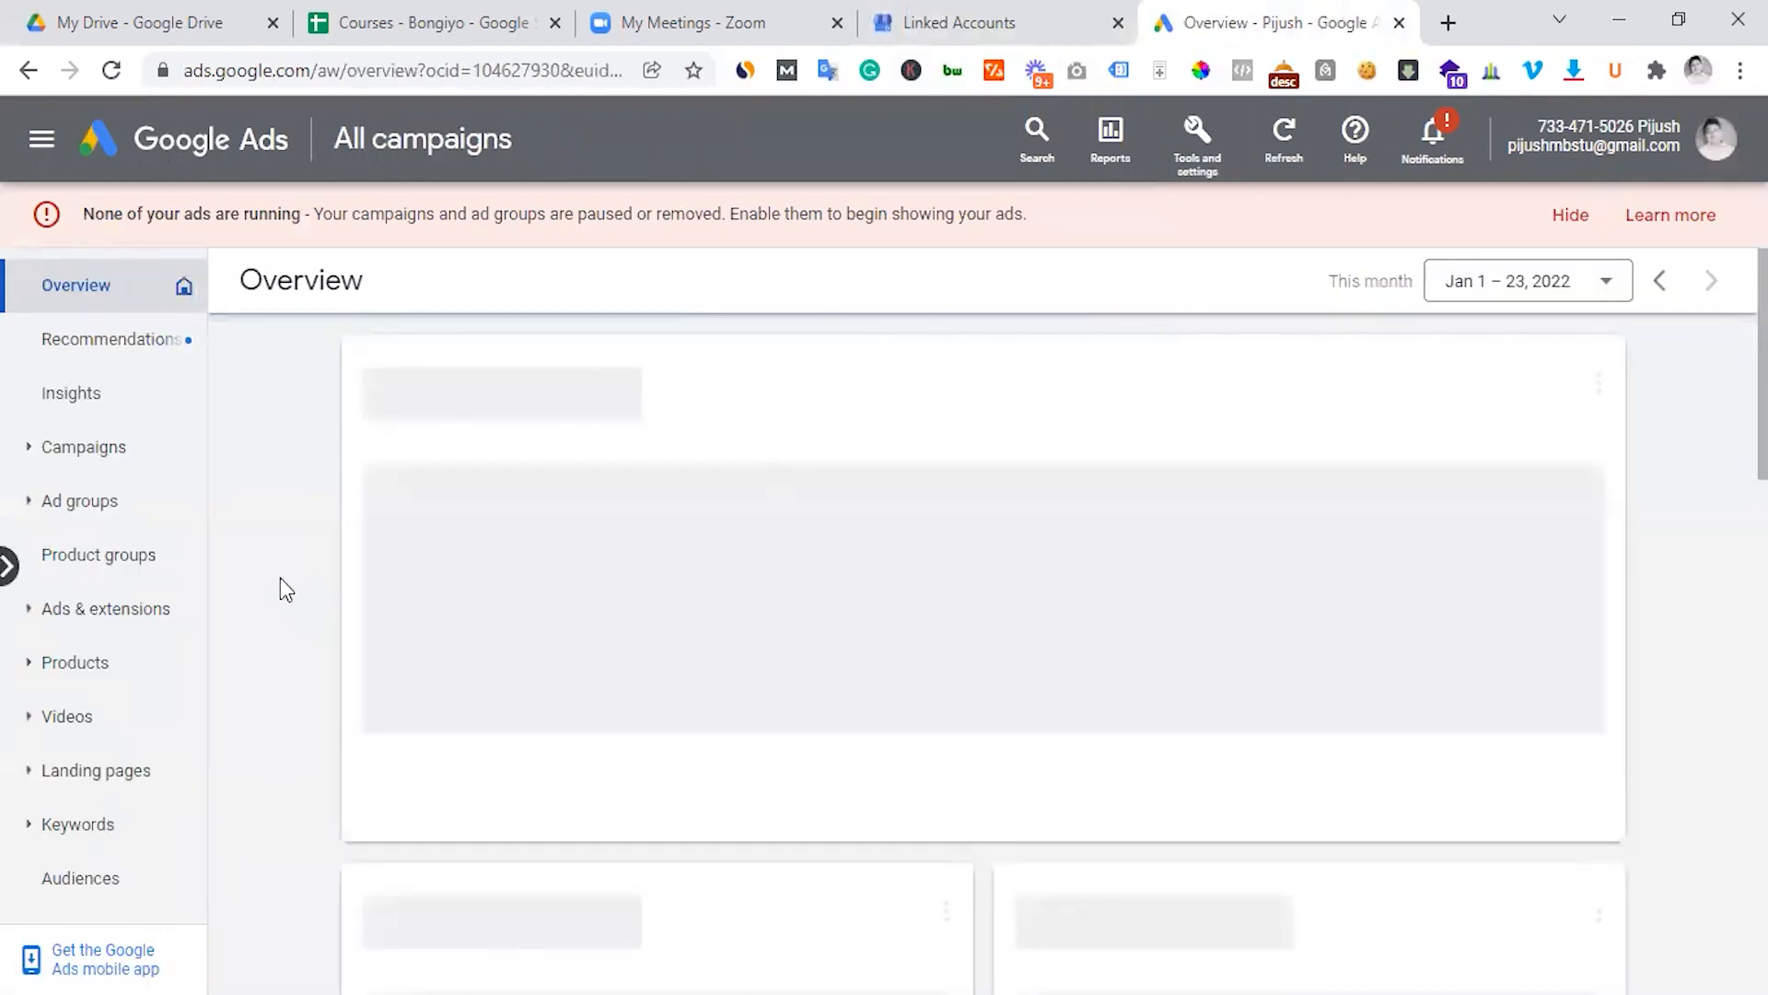